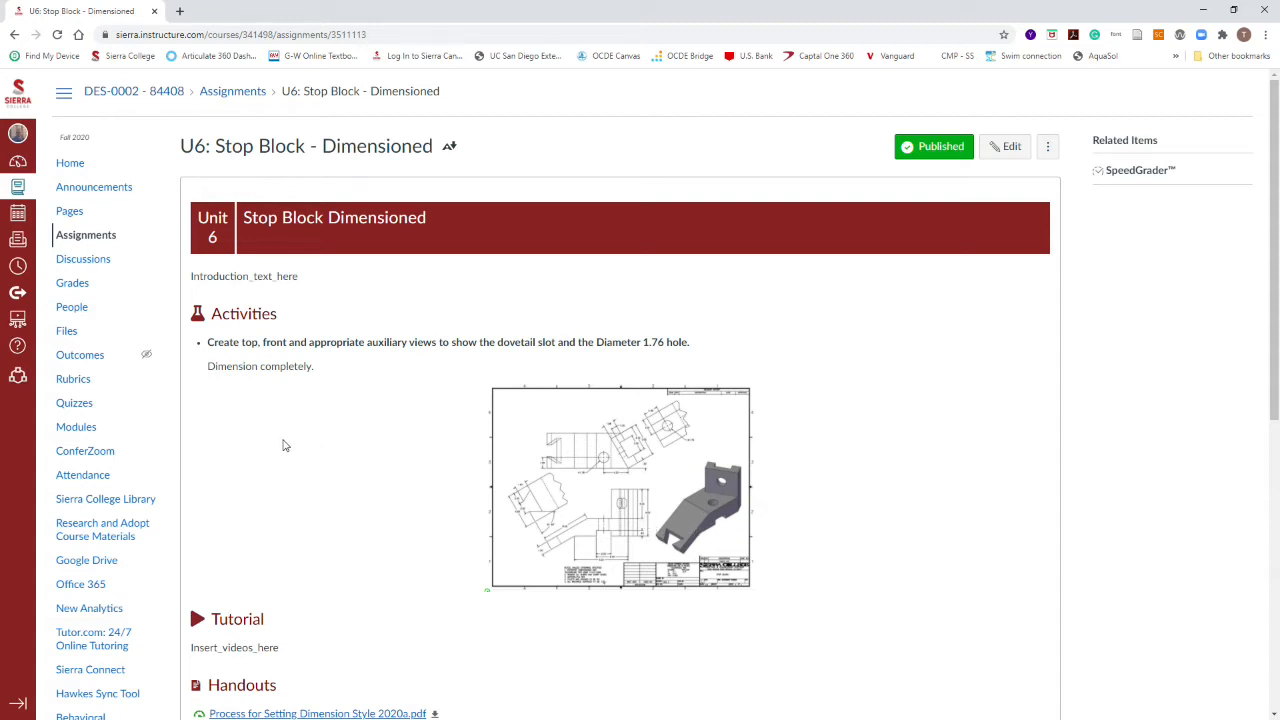
# Switch from the browser to the STOP BLOCK drawing in AutoCAD and set its view to parallel projection
pyautogui.click(1203, 11)
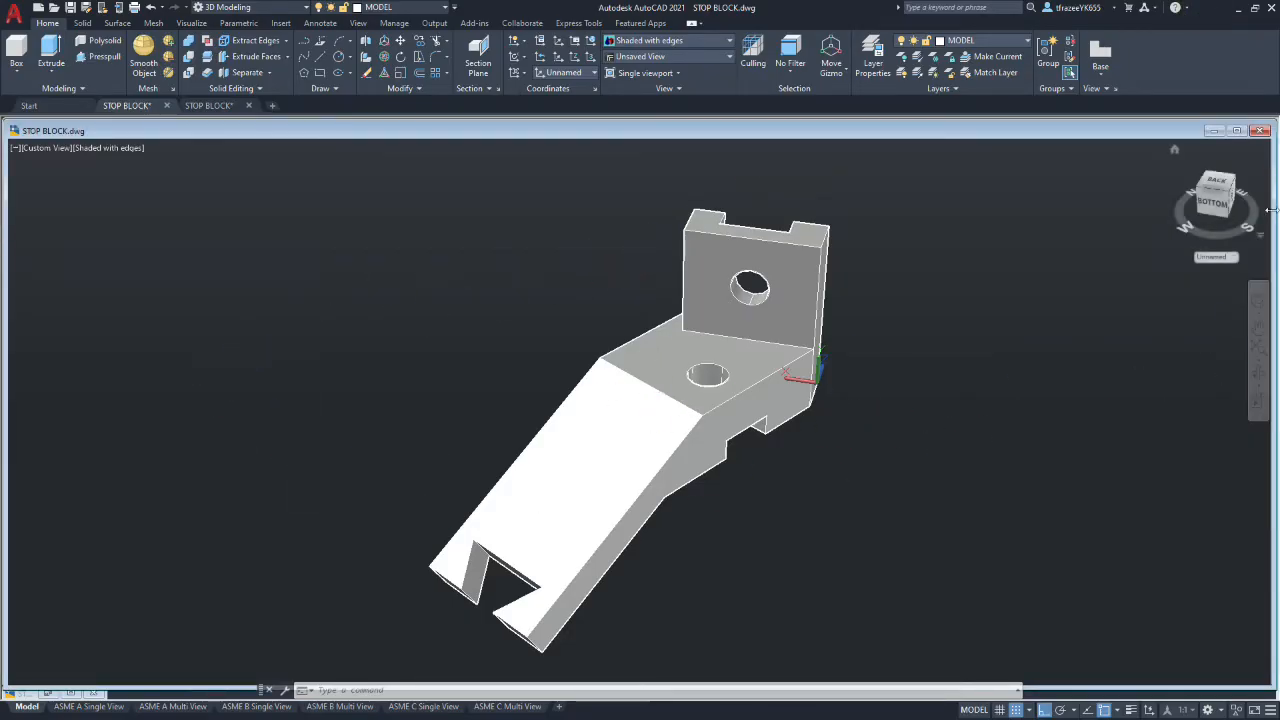
pyautogui.rightClick(1262, 240)
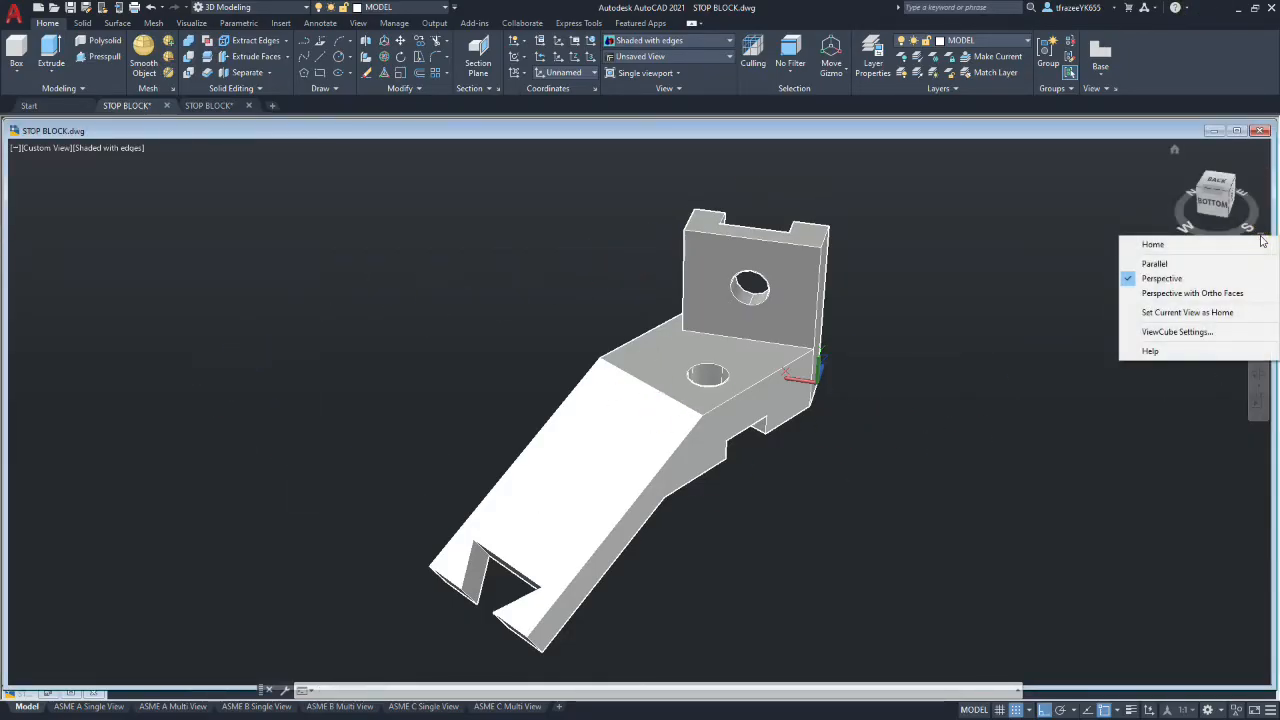
pyautogui.click(1158, 264)
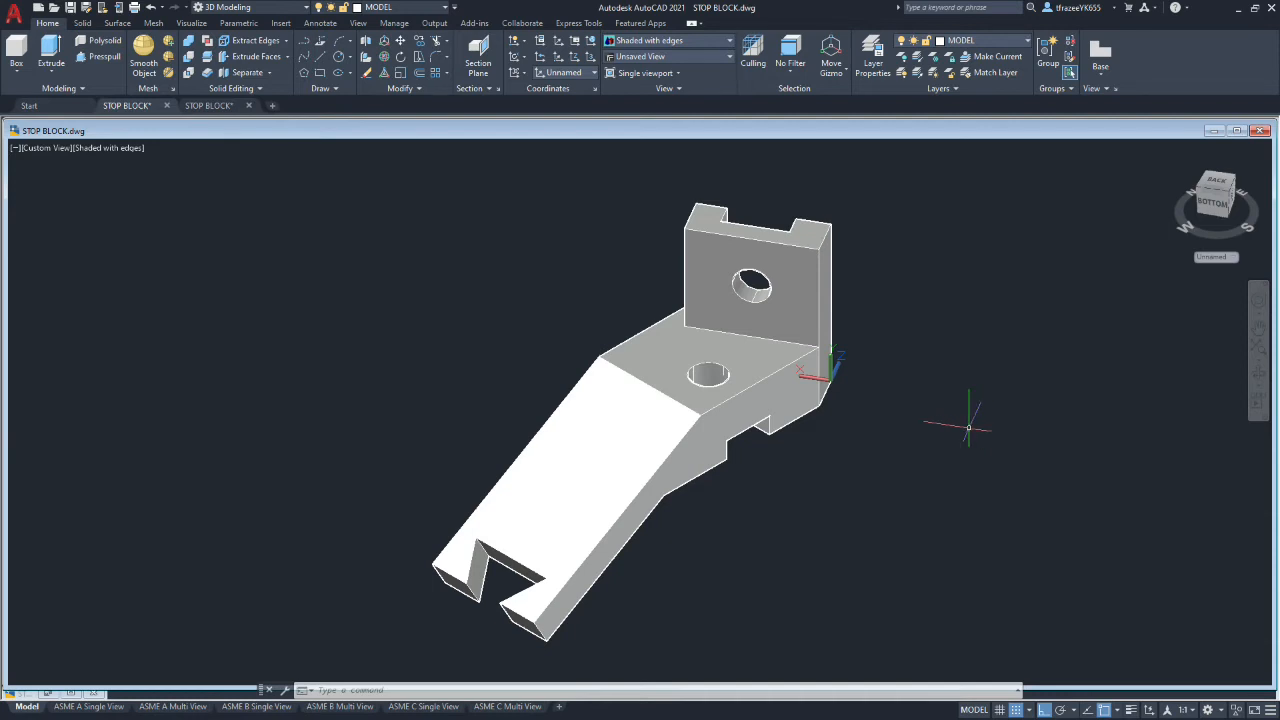
# Define a three-point UCS on the sloped face, with origin at the dovetail end's corner, X along the end edge and Y up the slope
pyautogui.click(560, 46)
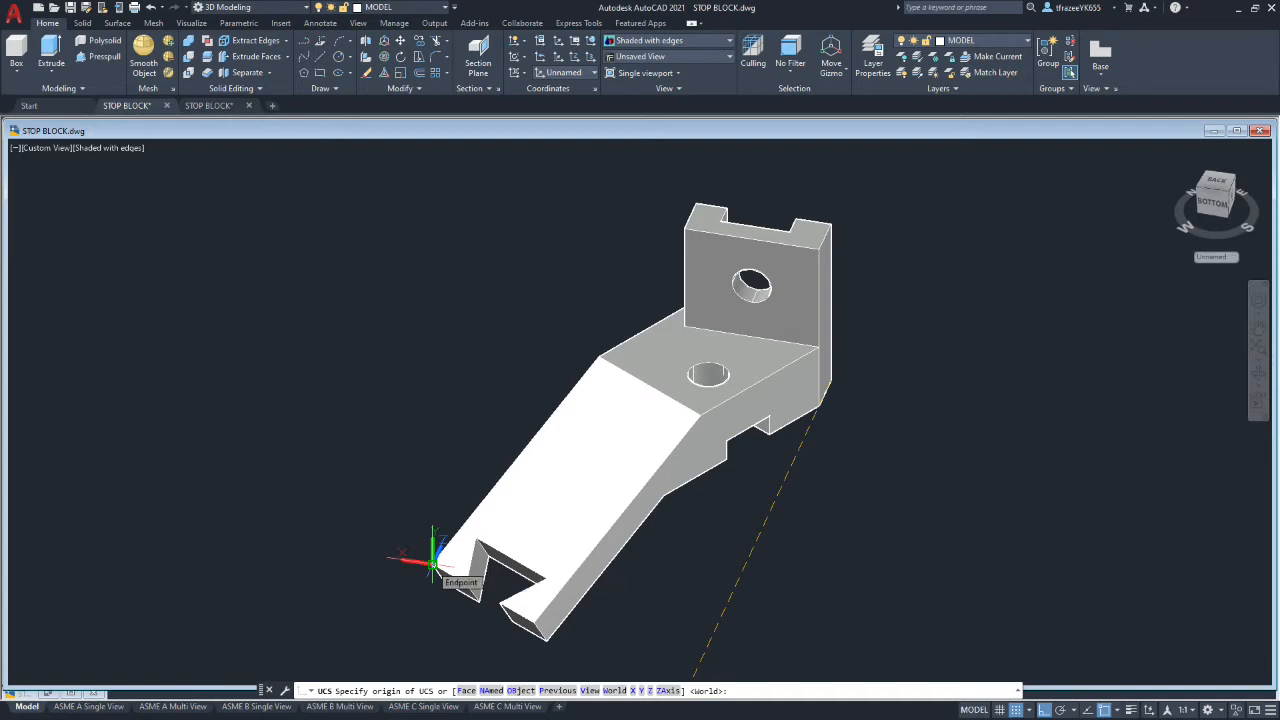
pyautogui.click(433, 563)
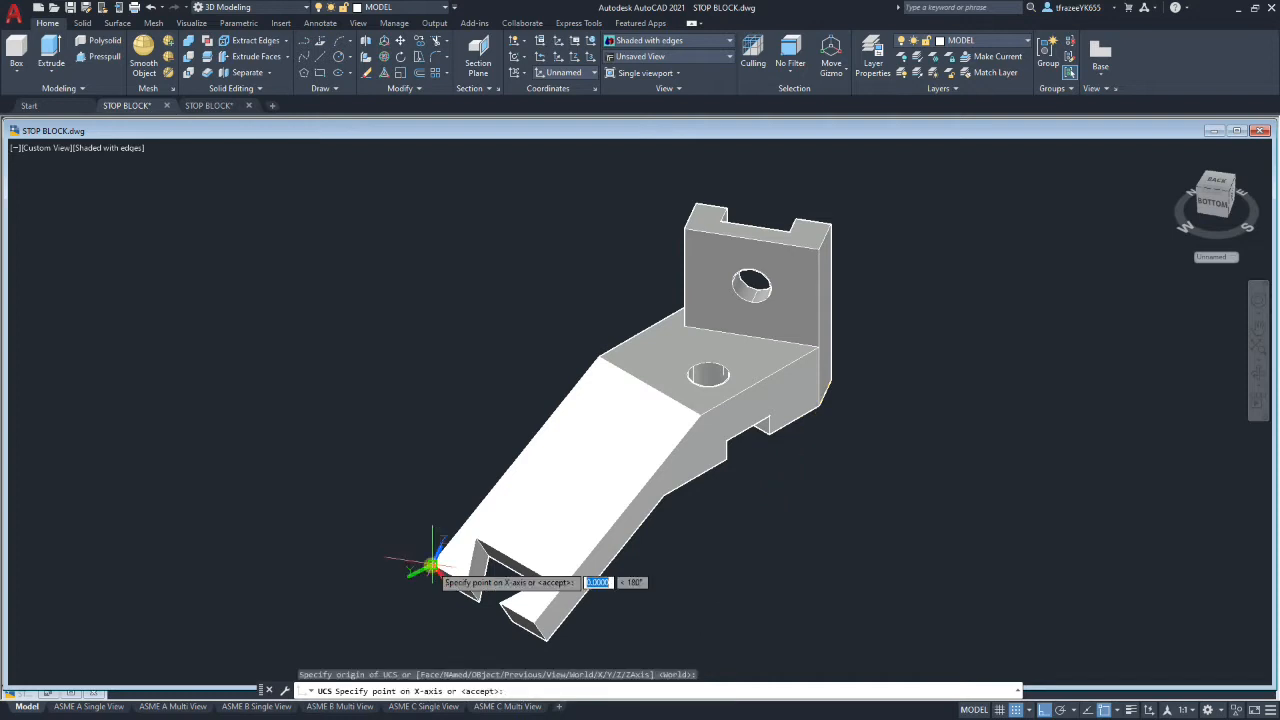
pyautogui.click(532, 624)
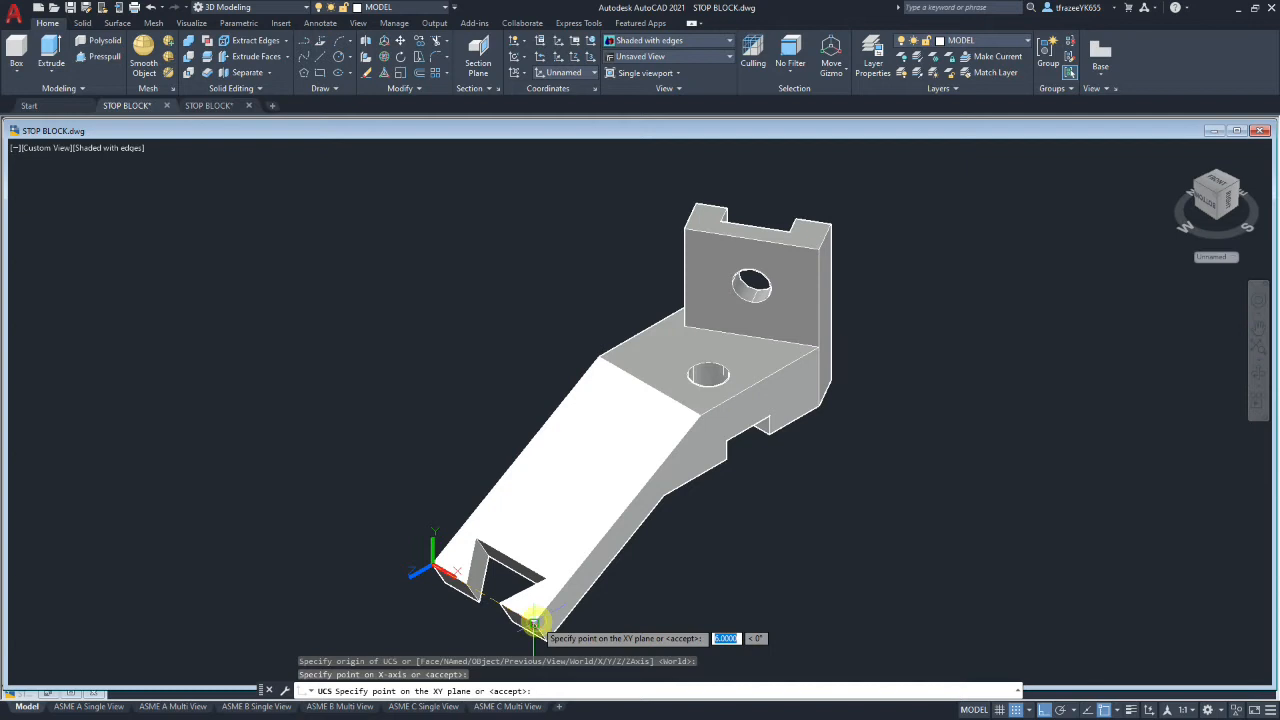
pyautogui.click(698, 414)
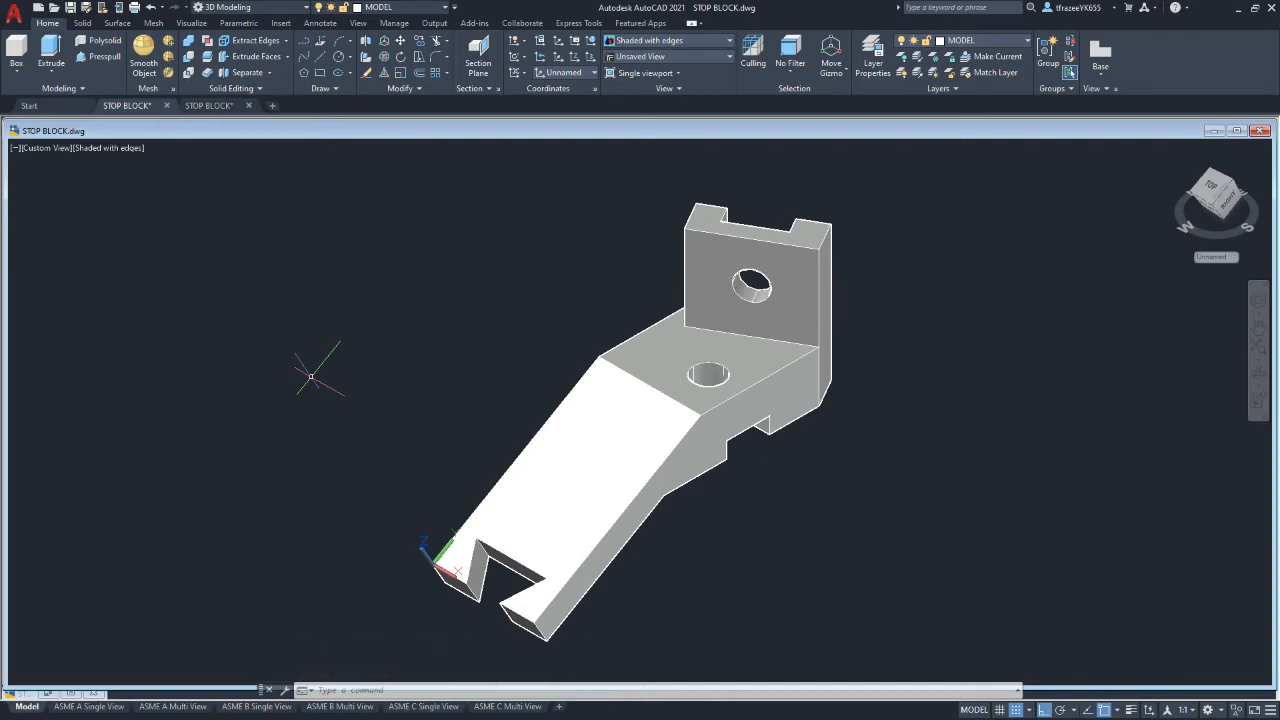
# Show the plan view of the current UCS and frame the stop block's sloped dovetail face
pyautogui.write('plan')
pyautogui.press('Return')
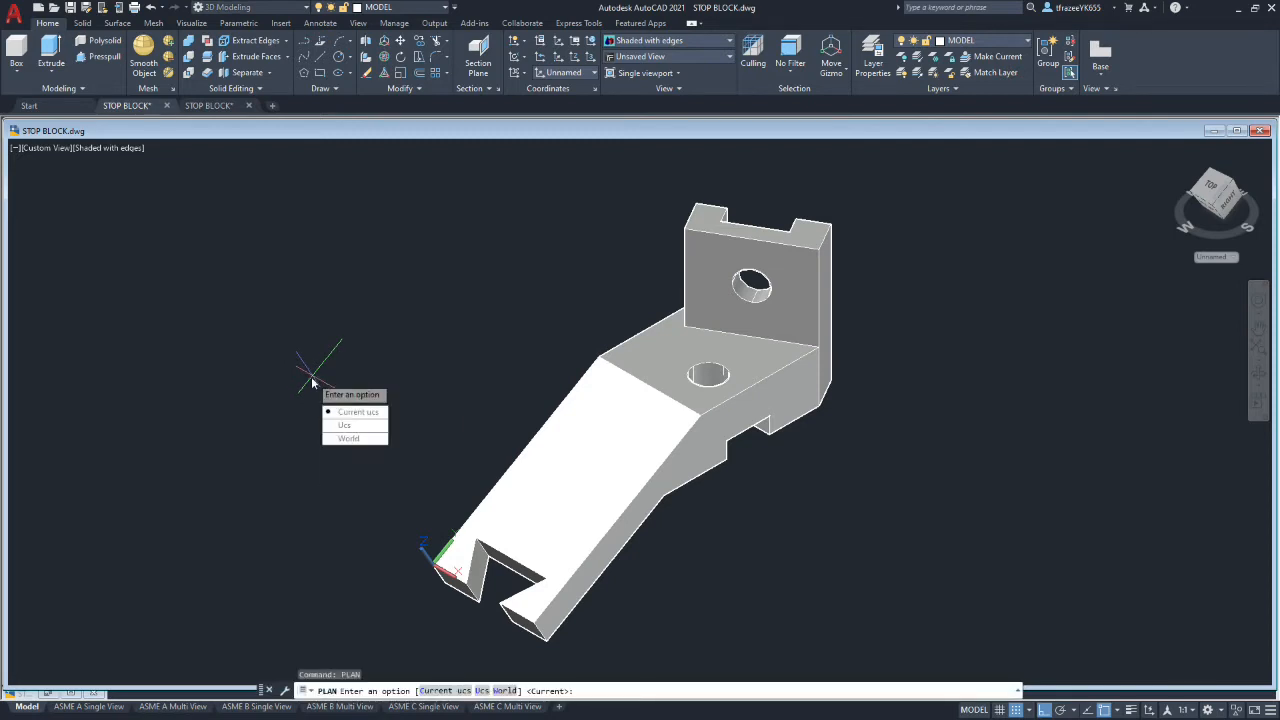
pyautogui.press('Return')
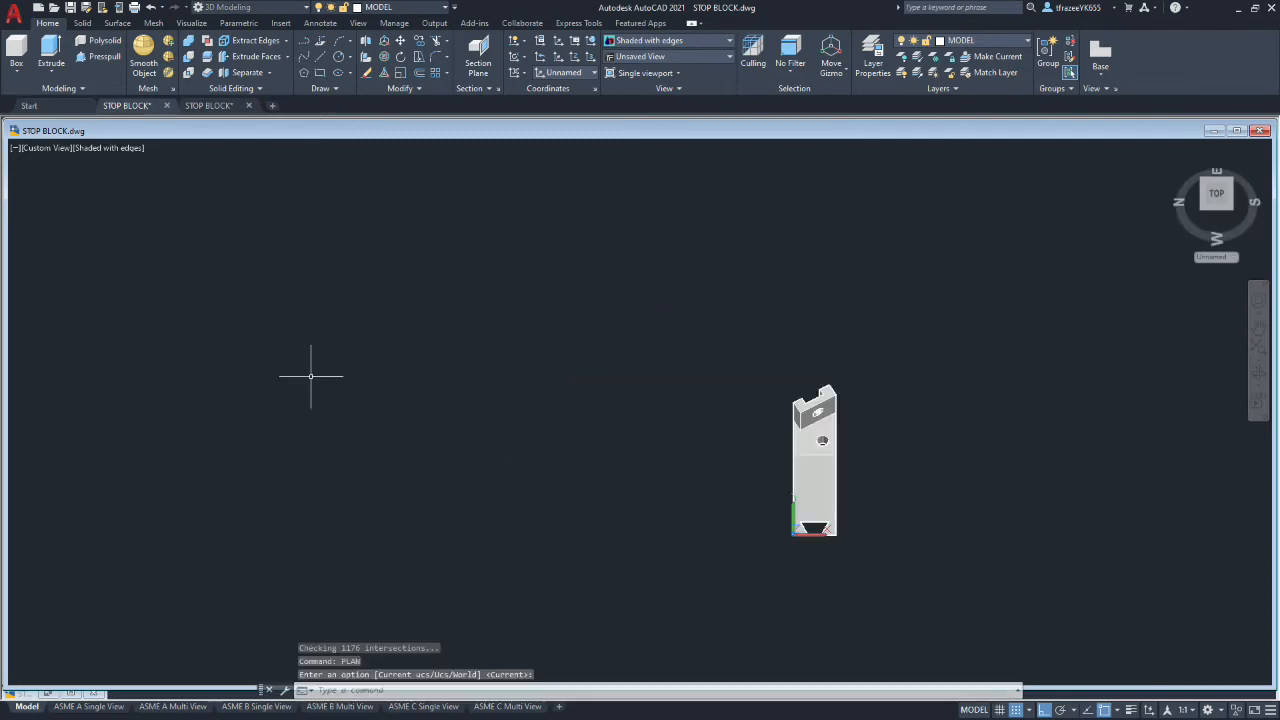
pyautogui.scroll(-5, 873, 518)
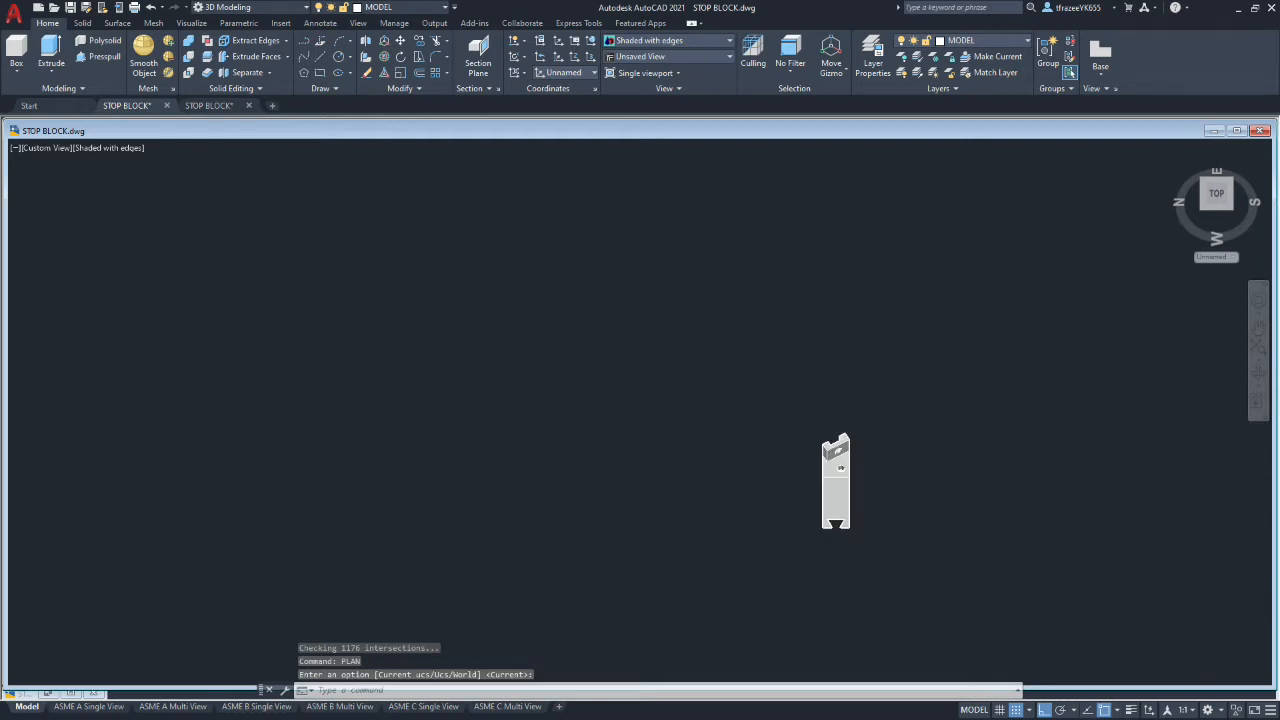
pyautogui.middleClick(874, 524)
pyautogui.middleClick(874, 524)
pyautogui.scroll(3, 720, 466)
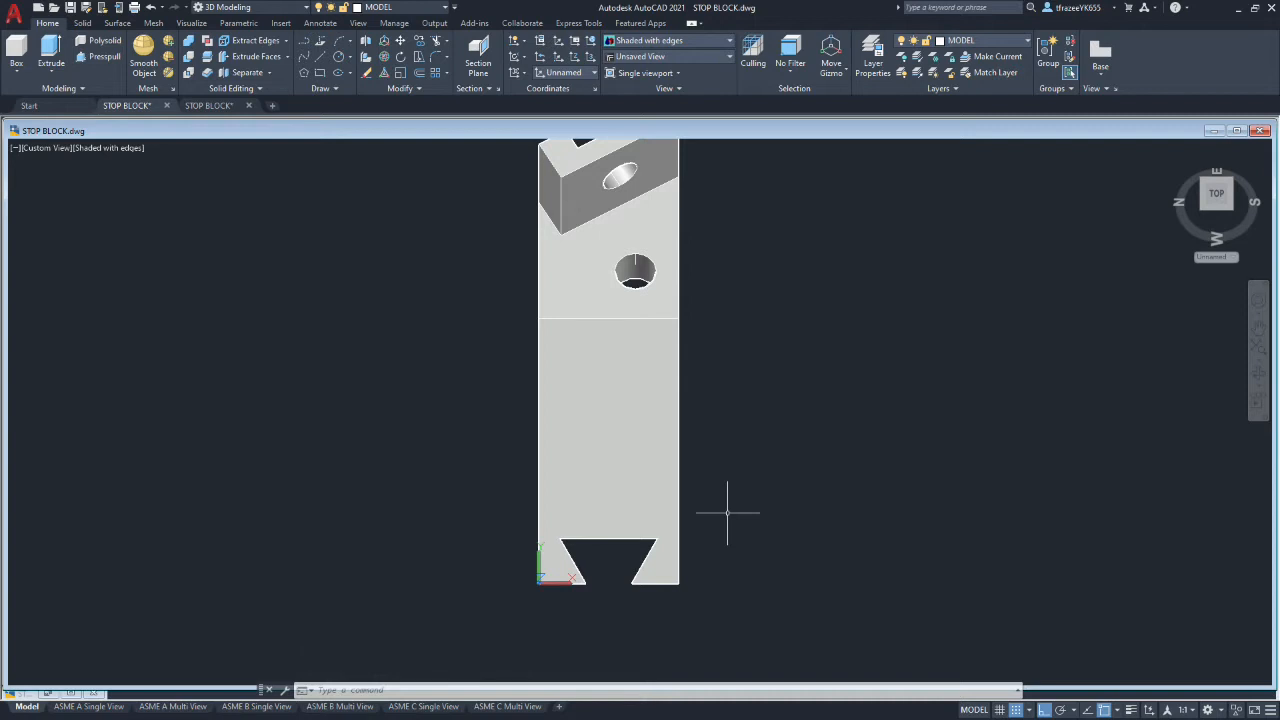
pyautogui.click(586, 402)
pyautogui.press('Escape')
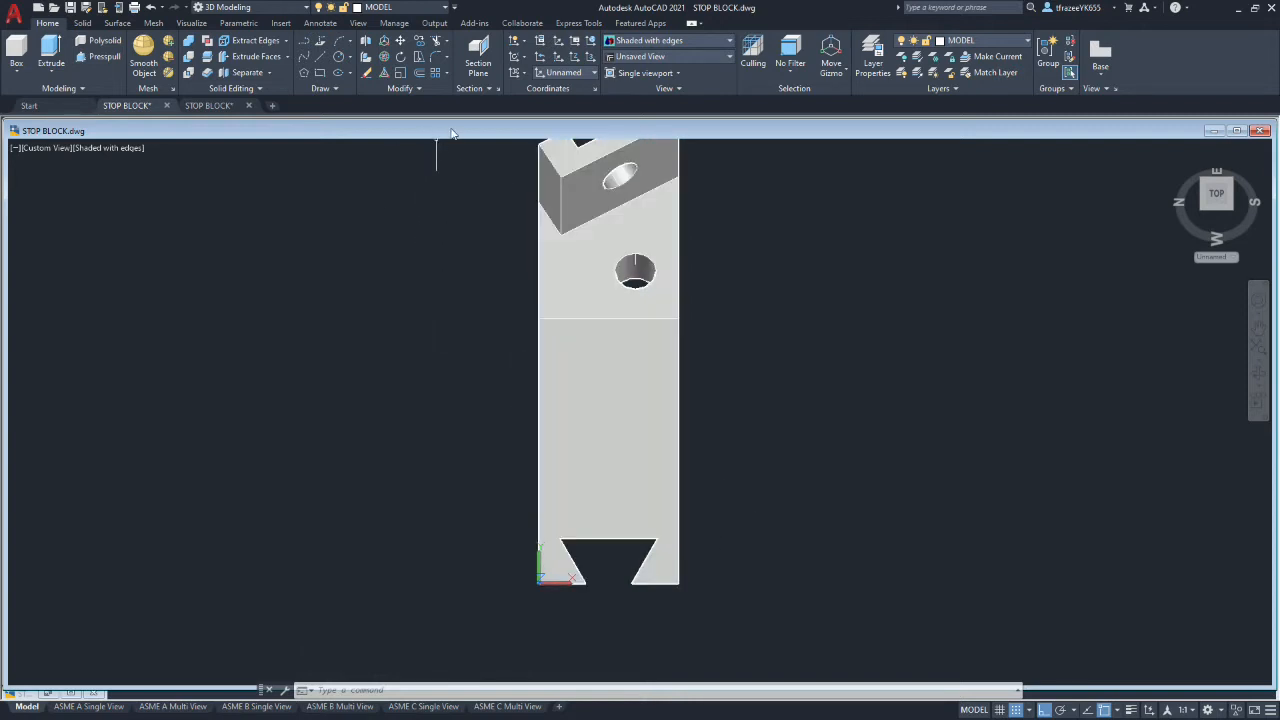
# Rename the unnamed current UCS as DOVETAIL
pyautogui.click(577, 44)
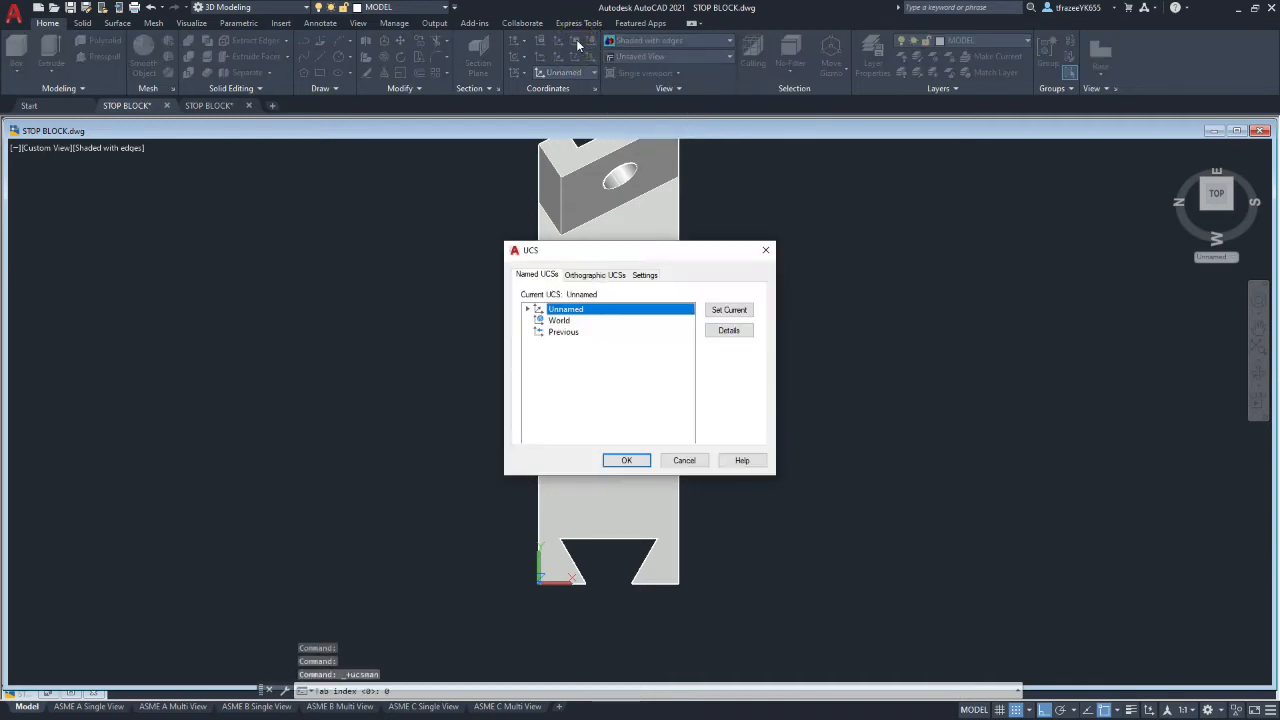
pyautogui.doubleClick(565, 309)
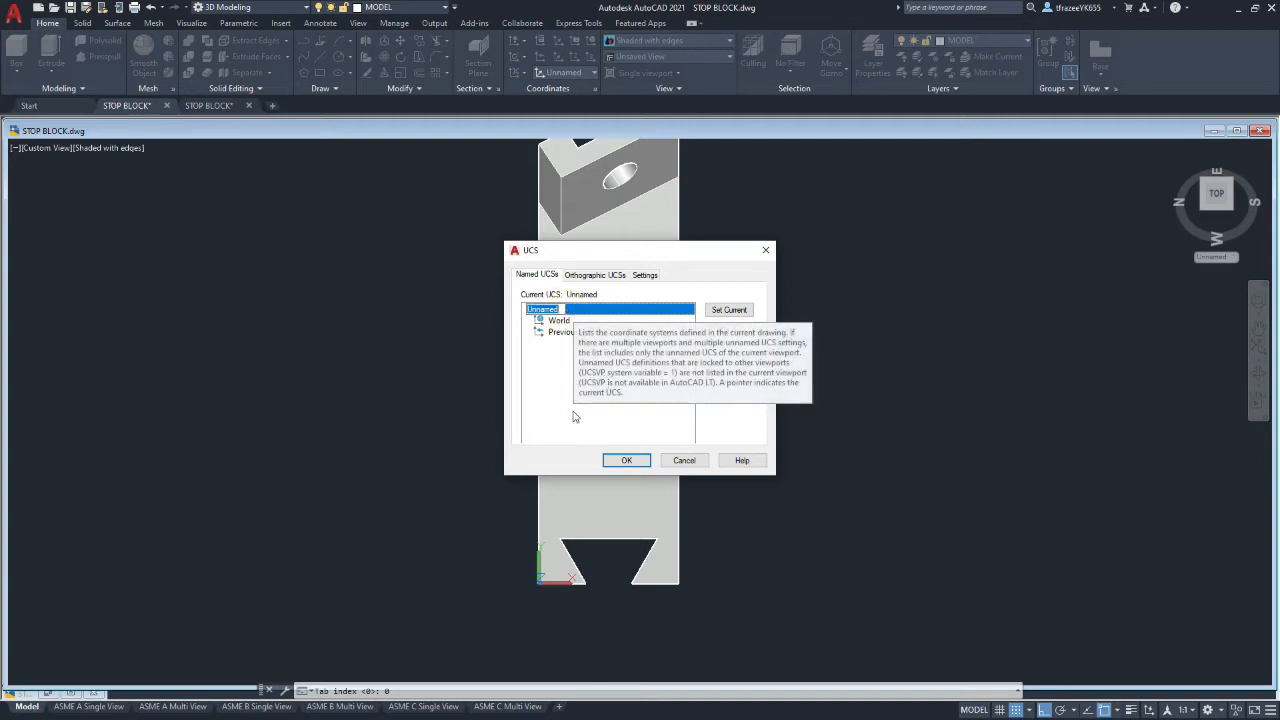
pyautogui.write('DOVETAIL')
pyautogui.press('Return')
pyautogui.click(627, 460)
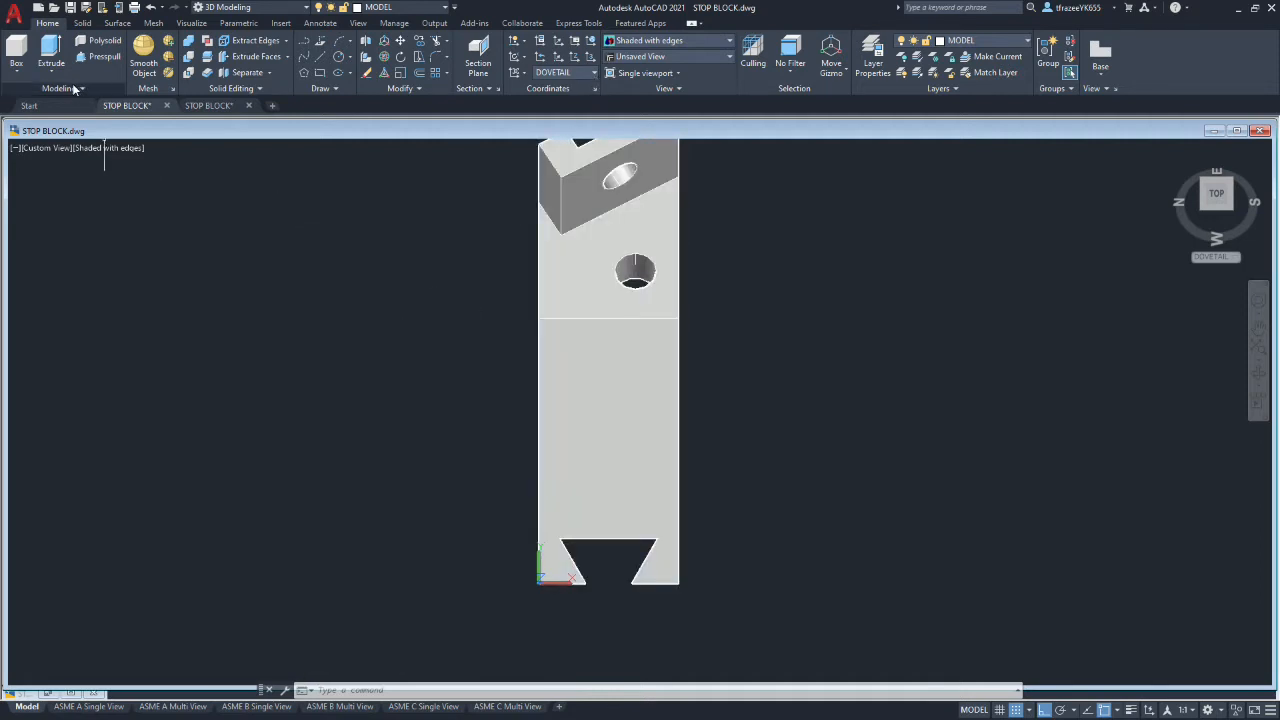
# Save the current display as a model view named DOVETAIL AUX, with the DOVETAIL UCS and the current visual style
pyautogui.click(191, 22)
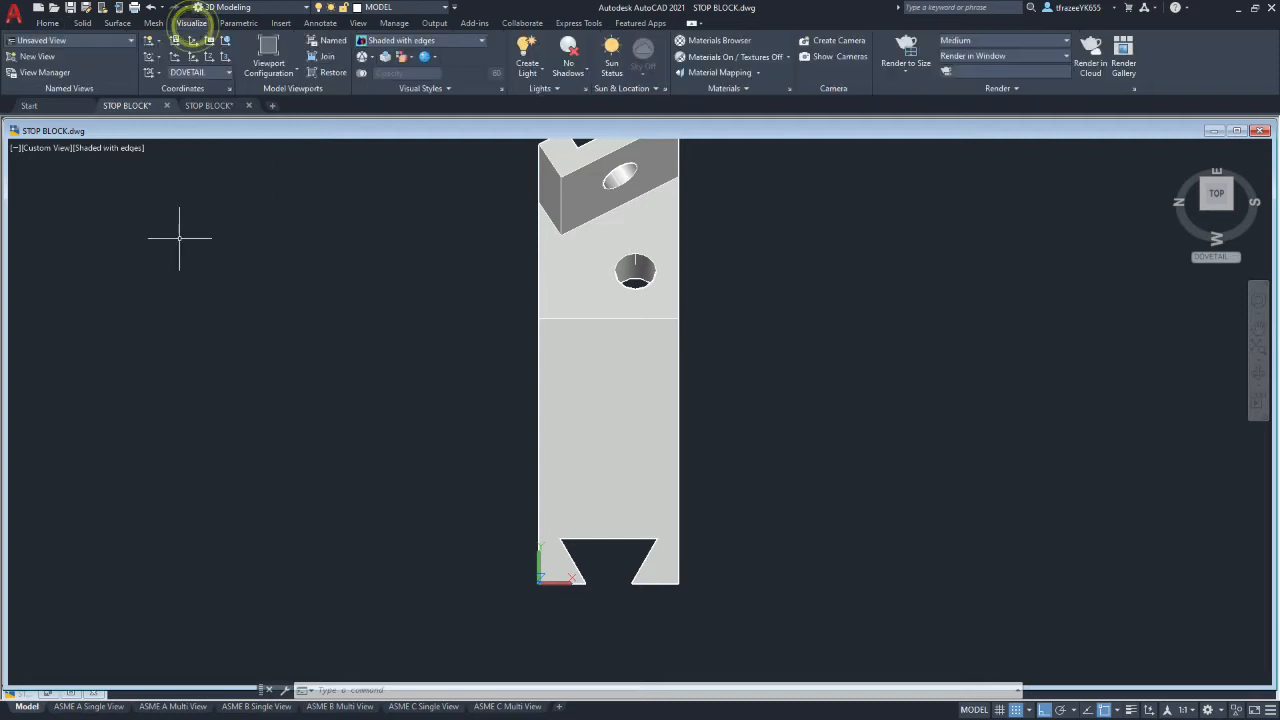
pyautogui.click(55, 73)
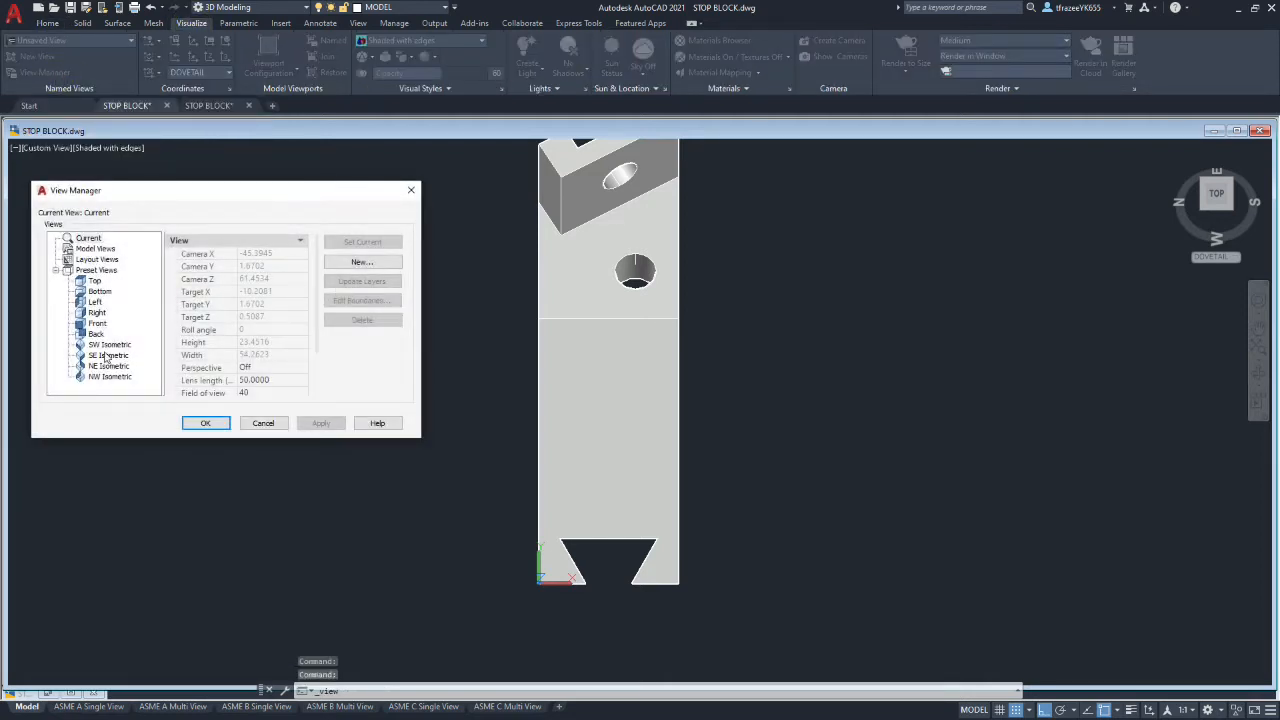
pyautogui.click(95, 248)
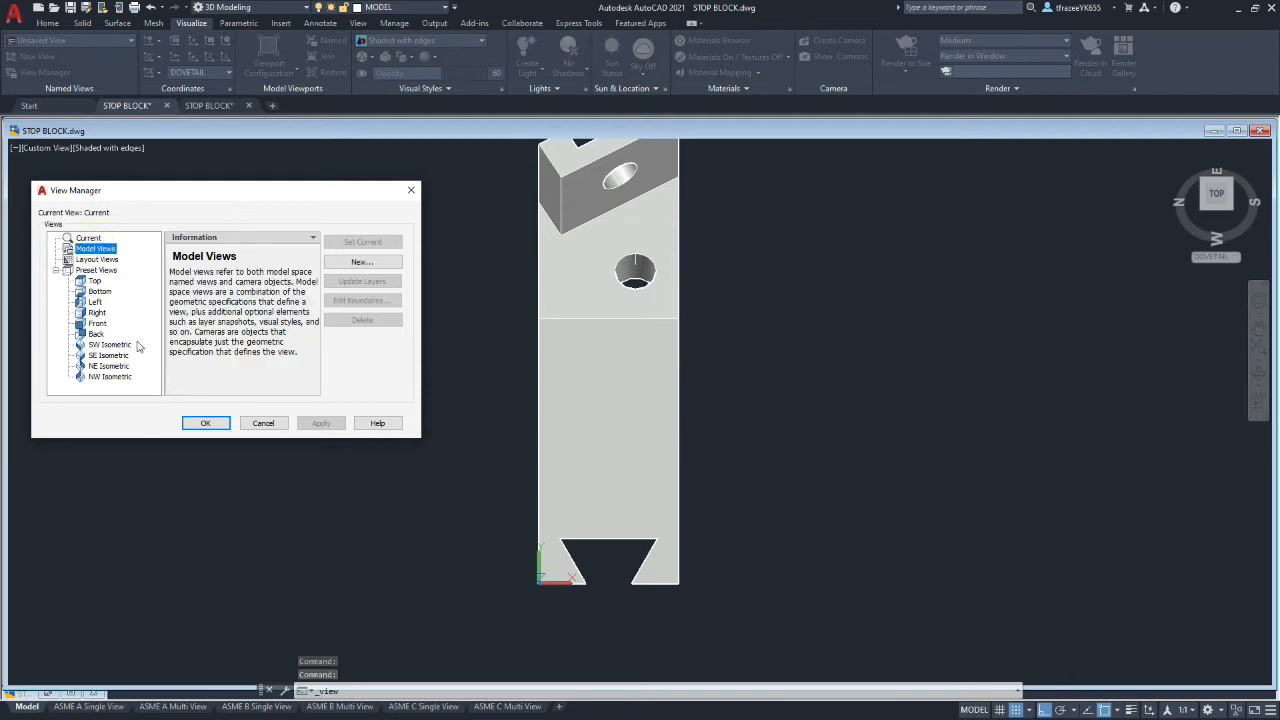
pyautogui.click(362, 262)
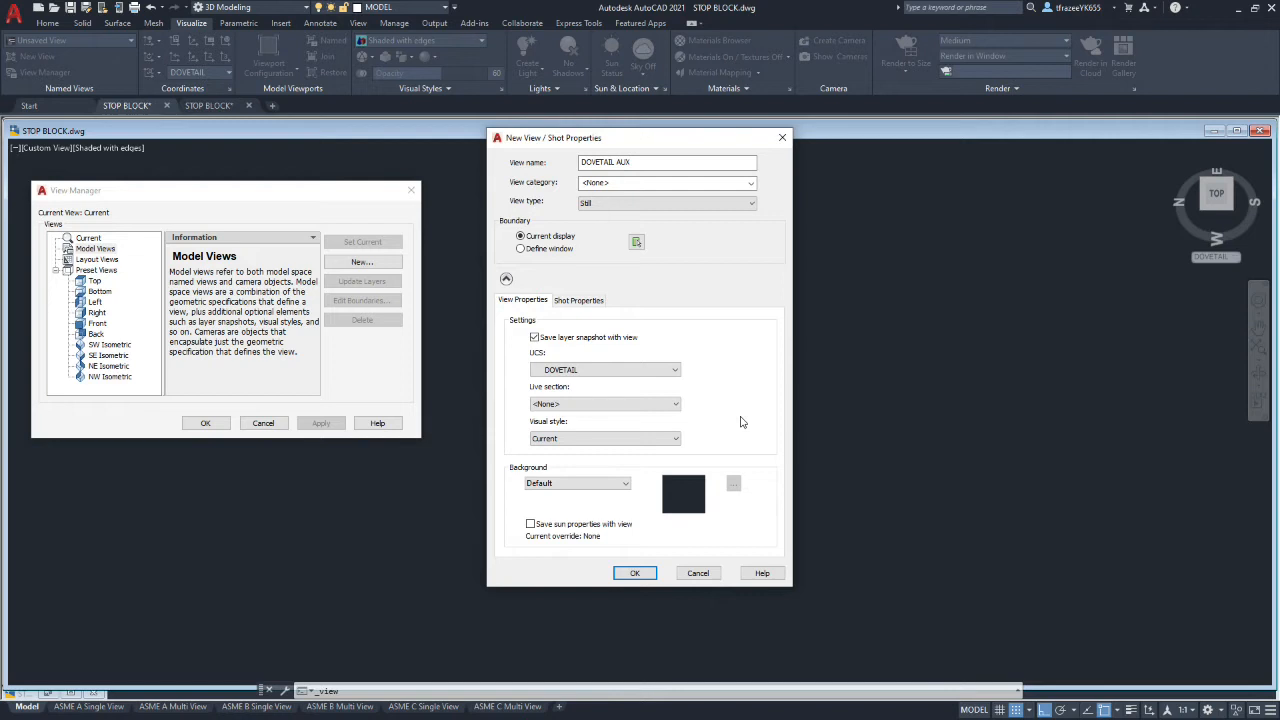
pyautogui.click(675, 438)
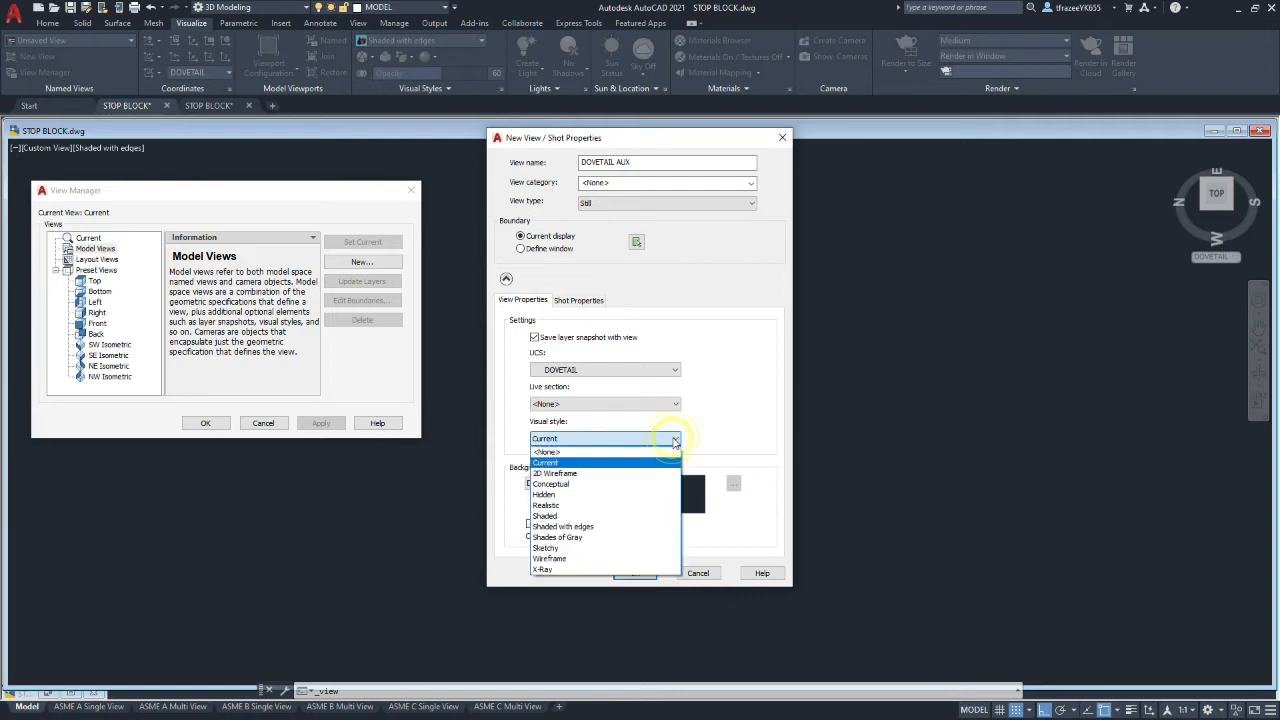
pyautogui.click(675, 440)
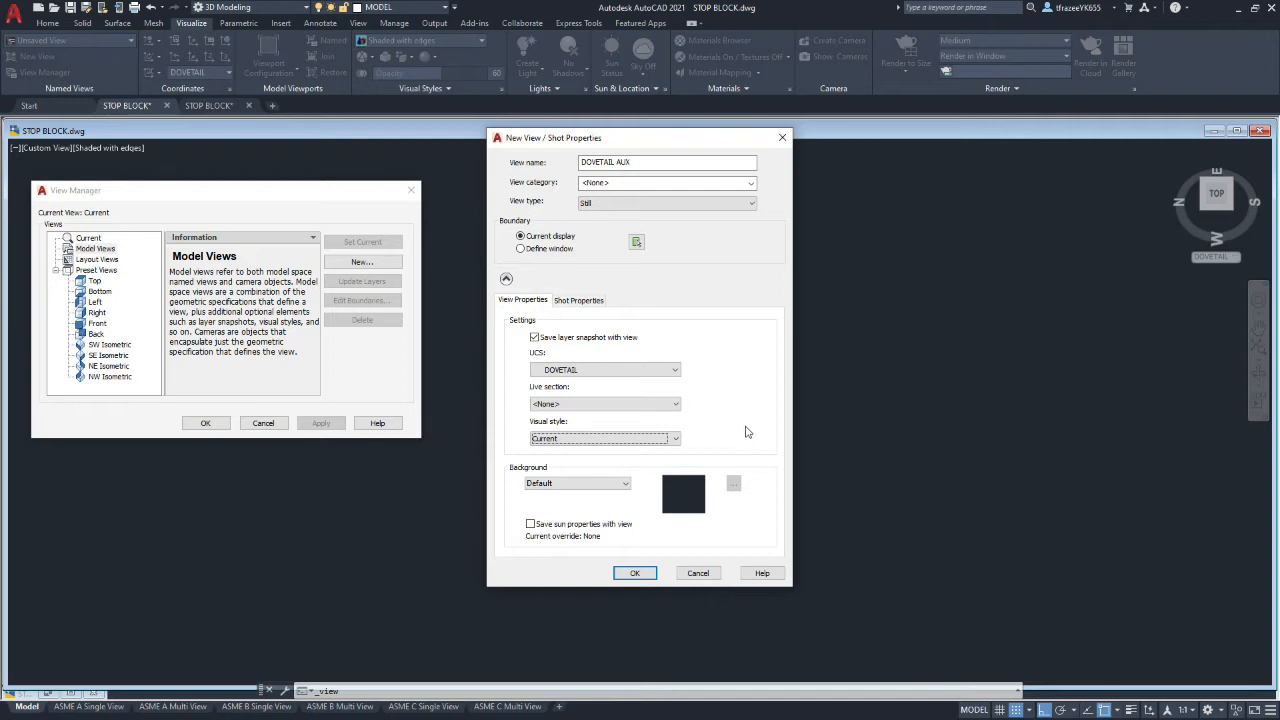
pyautogui.click(635, 575)
pyautogui.click(635, 575)
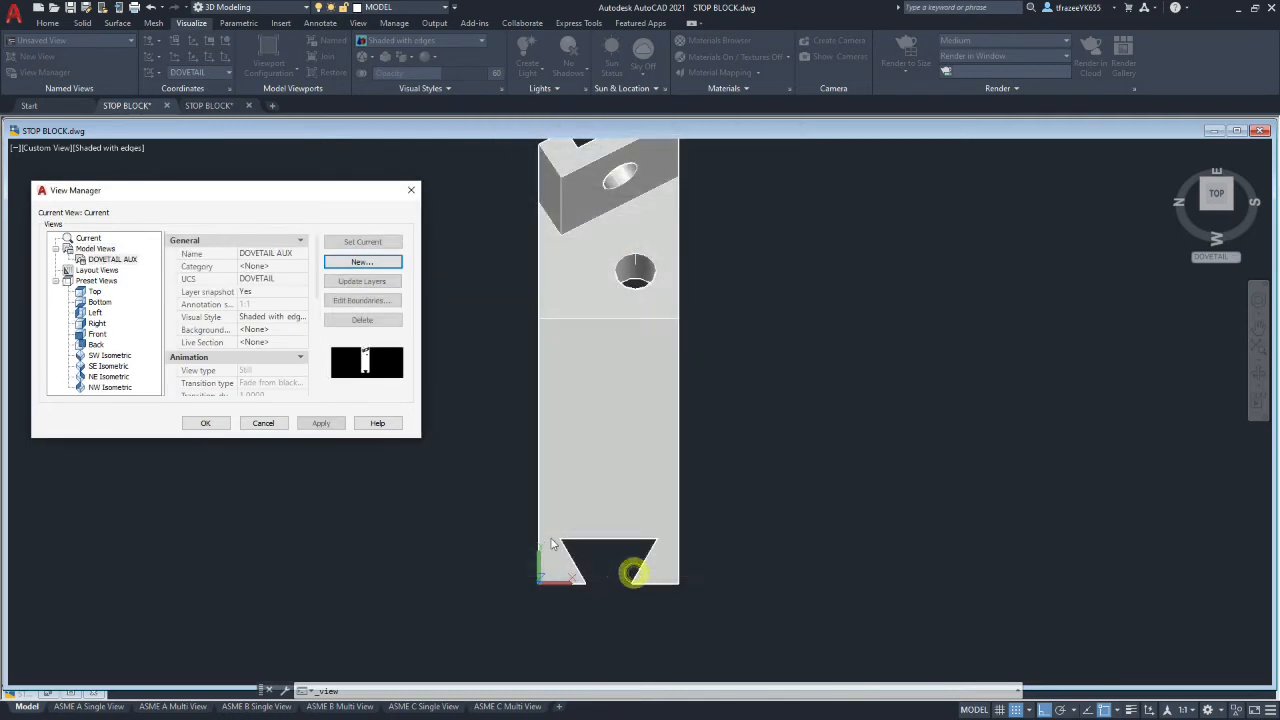
pyautogui.click(321, 423)
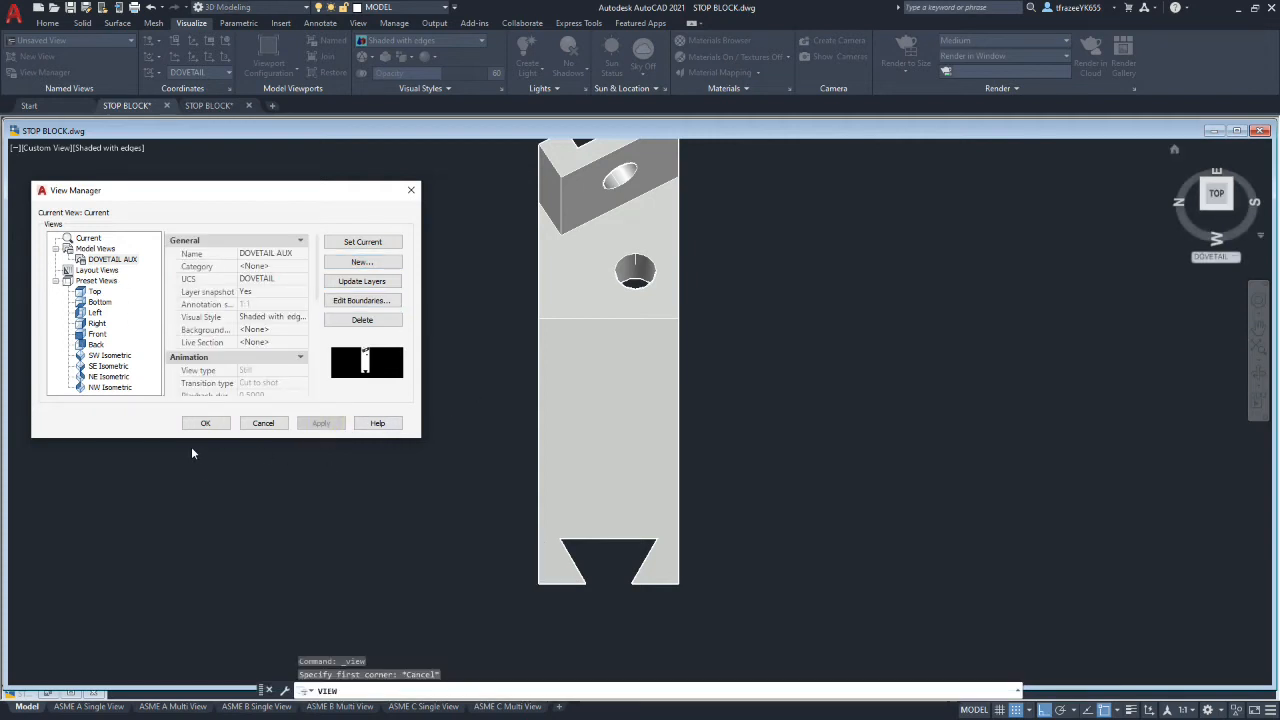
pyautogui.click(210, 425)
# Close the active STOP BLOCK.dwg drawing and save its changes
pyautogui.hotkey('ctrl', 'F4')
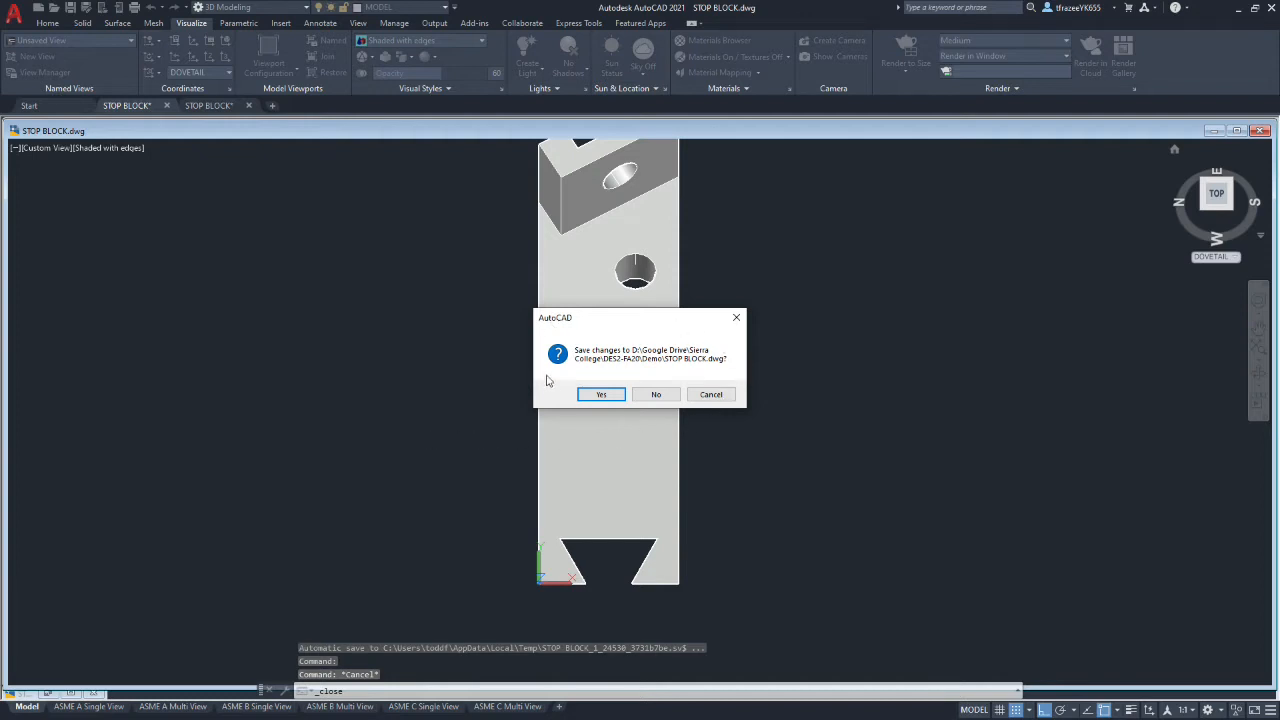
pyautogui.click(606, 396)
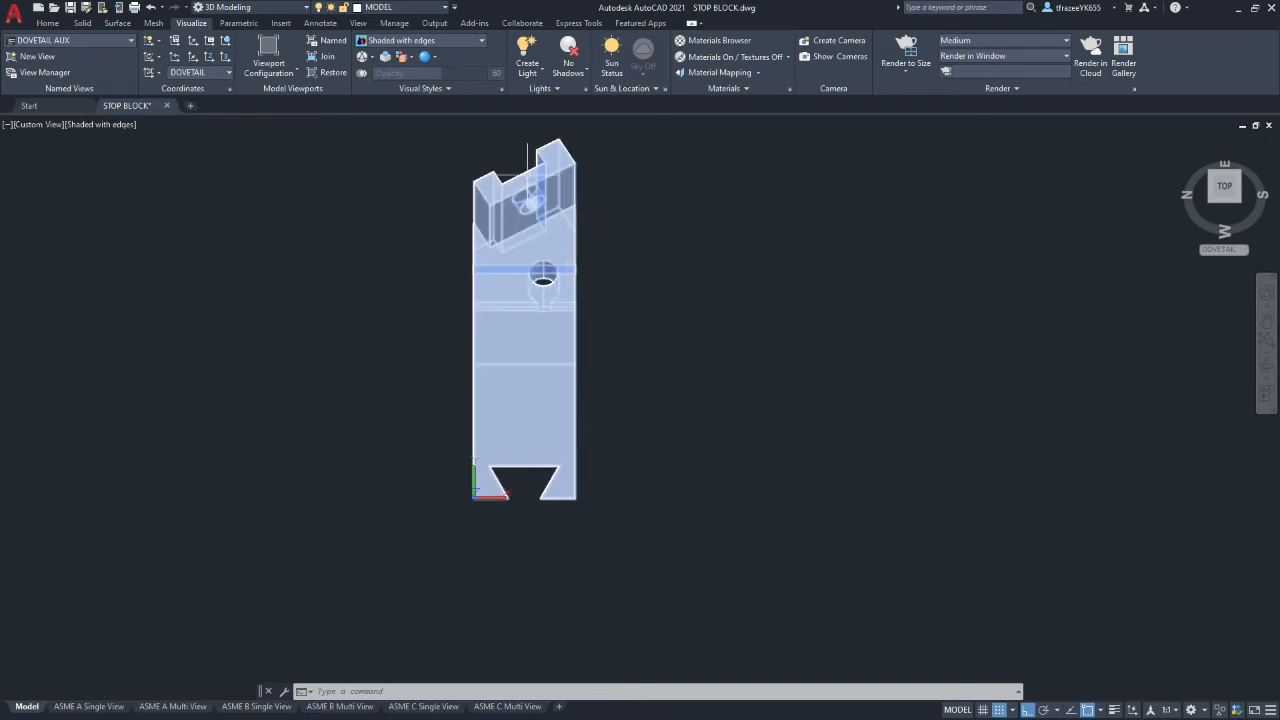
# Orbit the stop block to show the back of its upright leg and set the view to parallel projection
pyautogui.click(1178, 143)
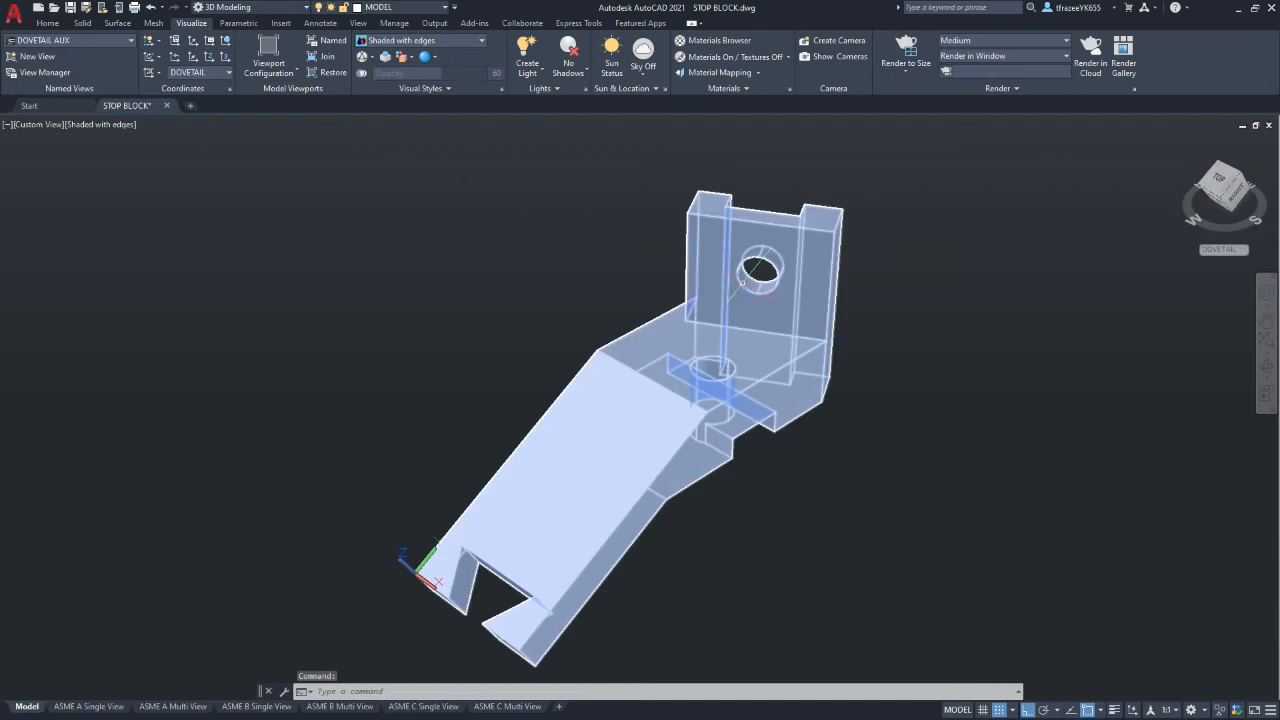
pyautogui.keyDown('shift'); pyautogui.moveTo(760, 334); pyautogui.dragTo(376, 298, button='middle'); pyautogui.keyUp('shift')
pyautogui.scroll(1, 664, 436)
pyautogui.scroll(-3, 720, 435)
pyautogui.scroll(6, 725, 435)
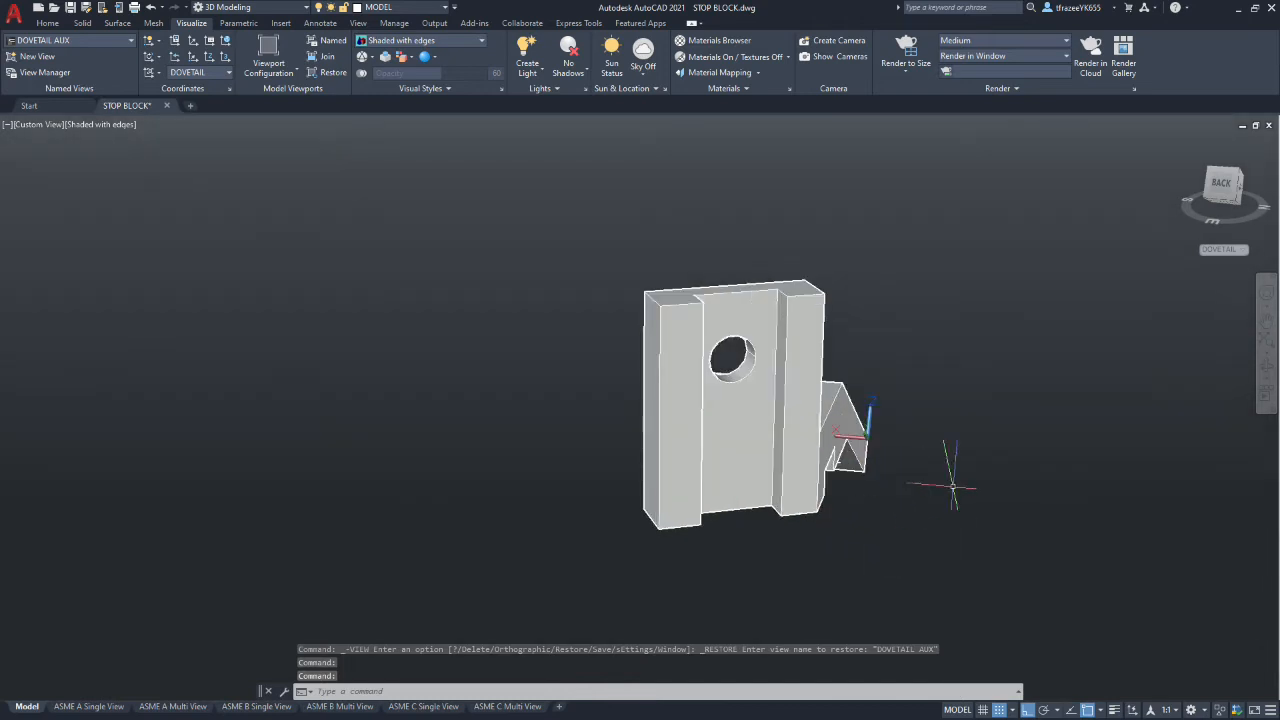
pyautogui.click(1266, 213)
pyautogui.click(1156, 253)
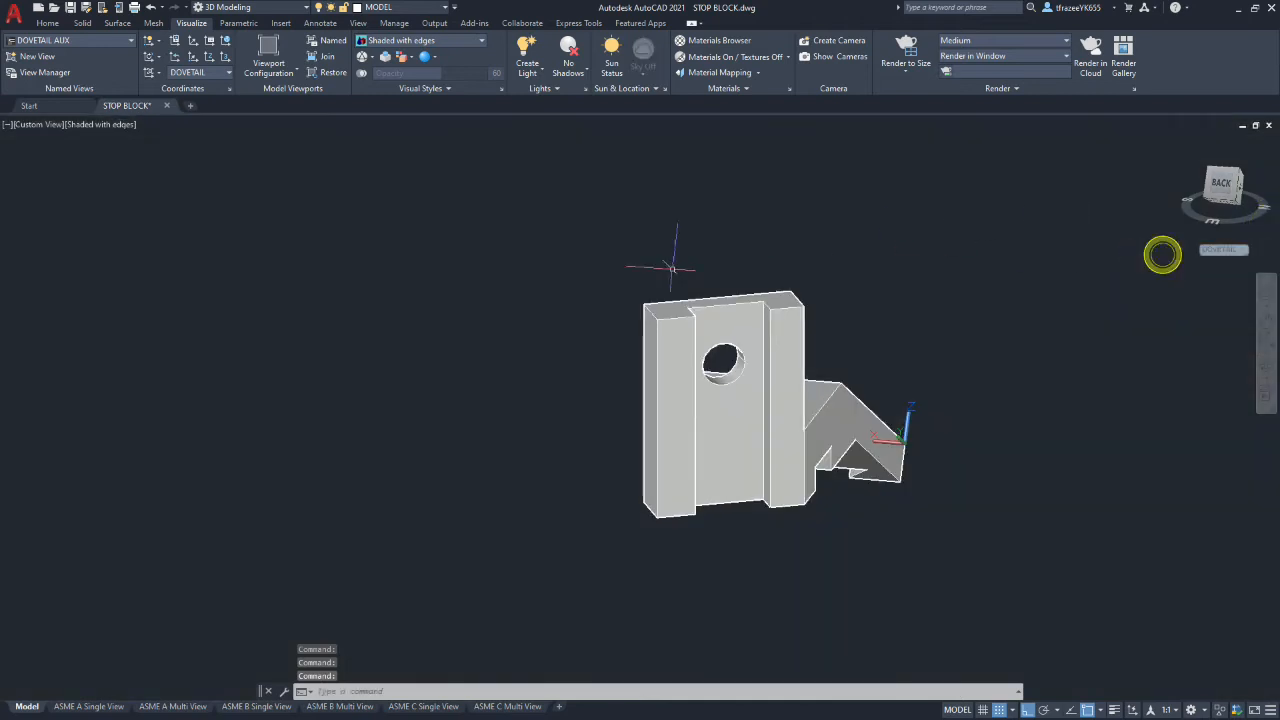
# Define a three-point UCS on the upright leg's back face, with snap off, origin at the lower-left corner and X along the bottom edge
pyautogui.click(193, 45)
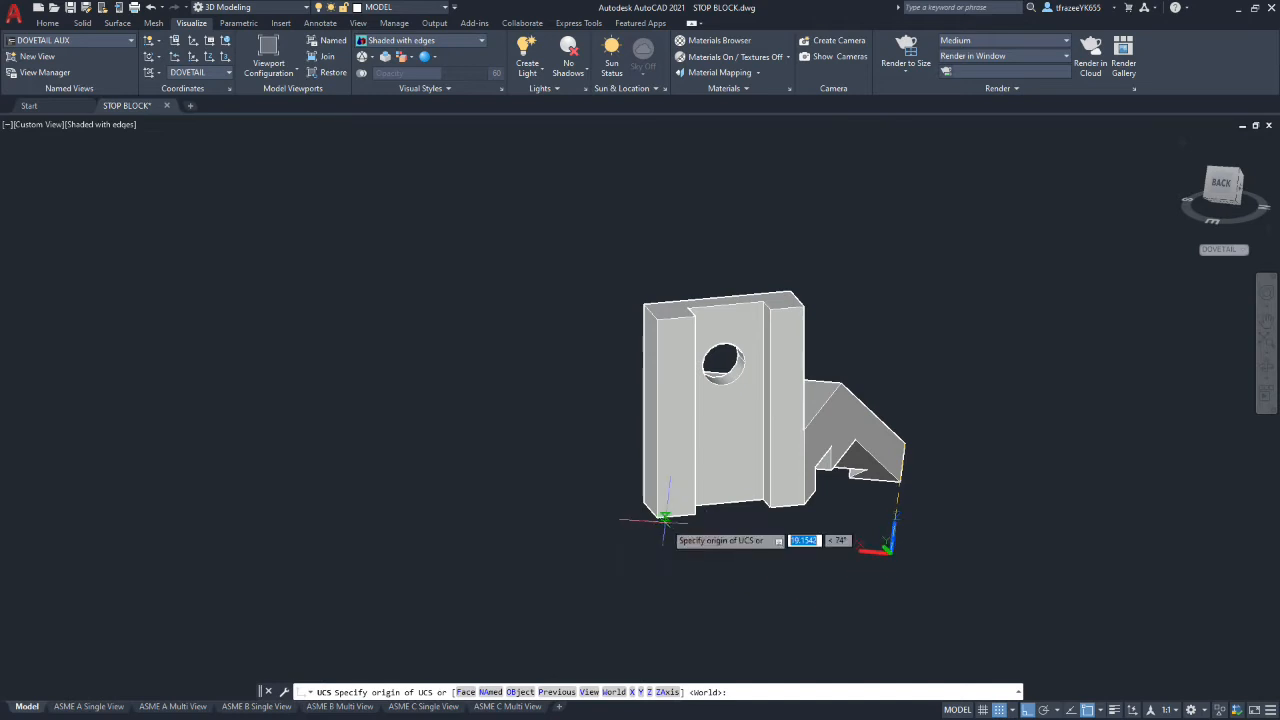
pyautogui.scroll(5, 650, 515)
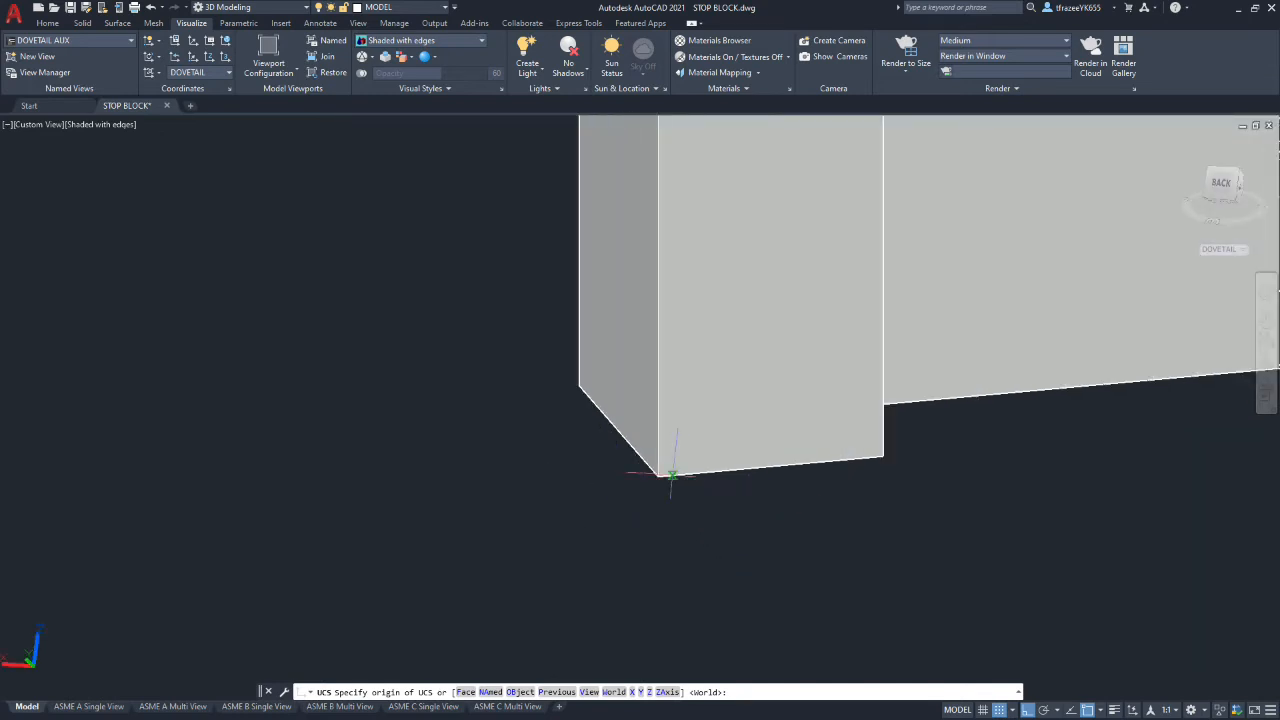
pyautogui.click(998, 710)
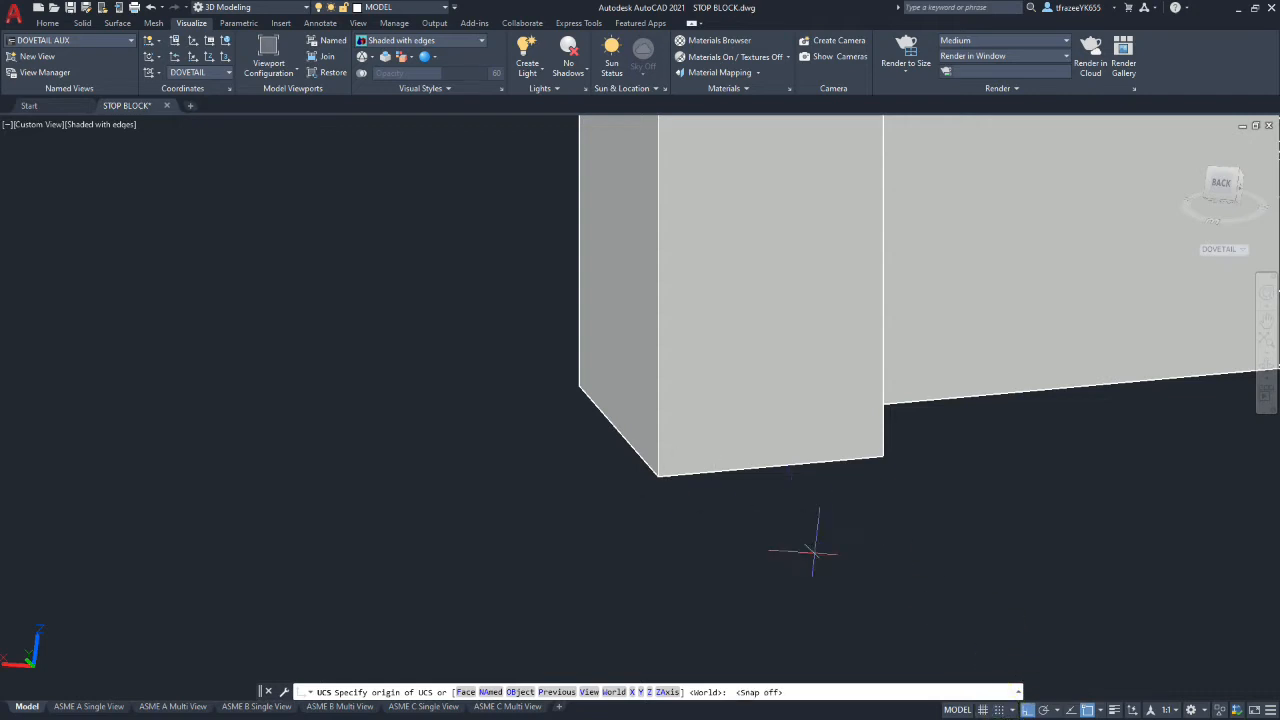
pyautogui.click(656, 473)
pyautogui.scroll(-5, 660, 495)
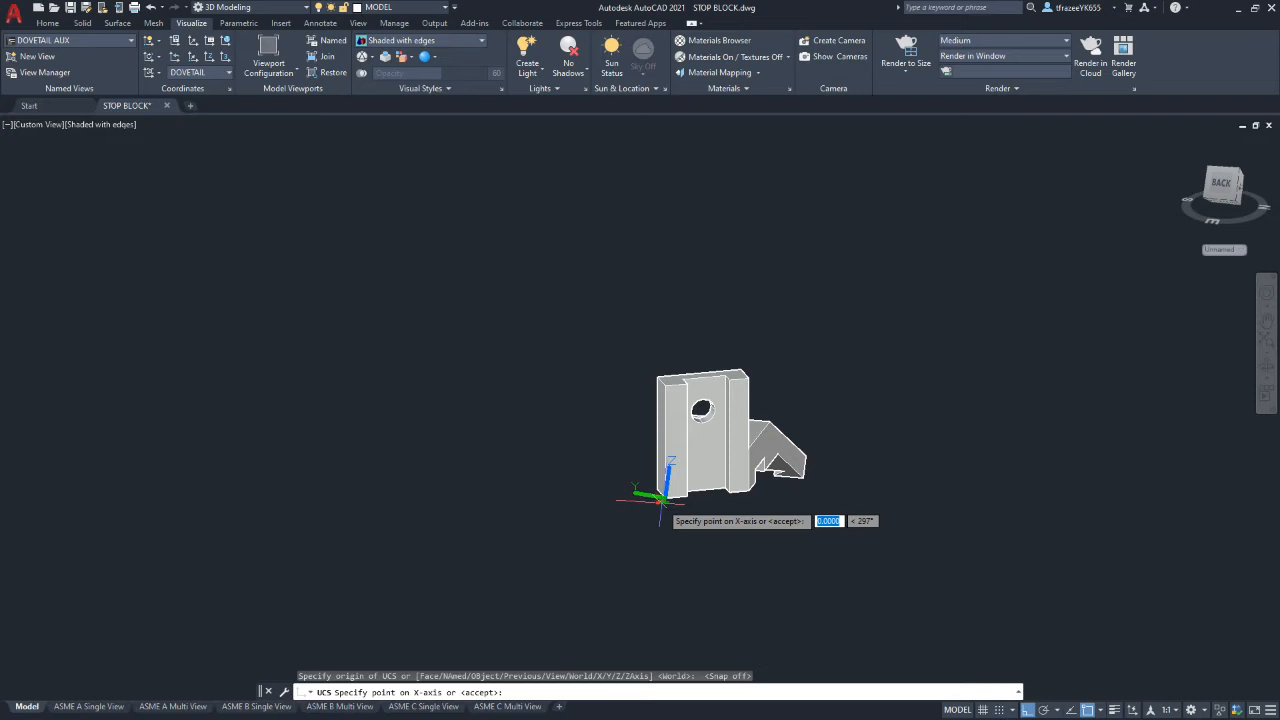
pyautogui.scroll(8, 660, 505)
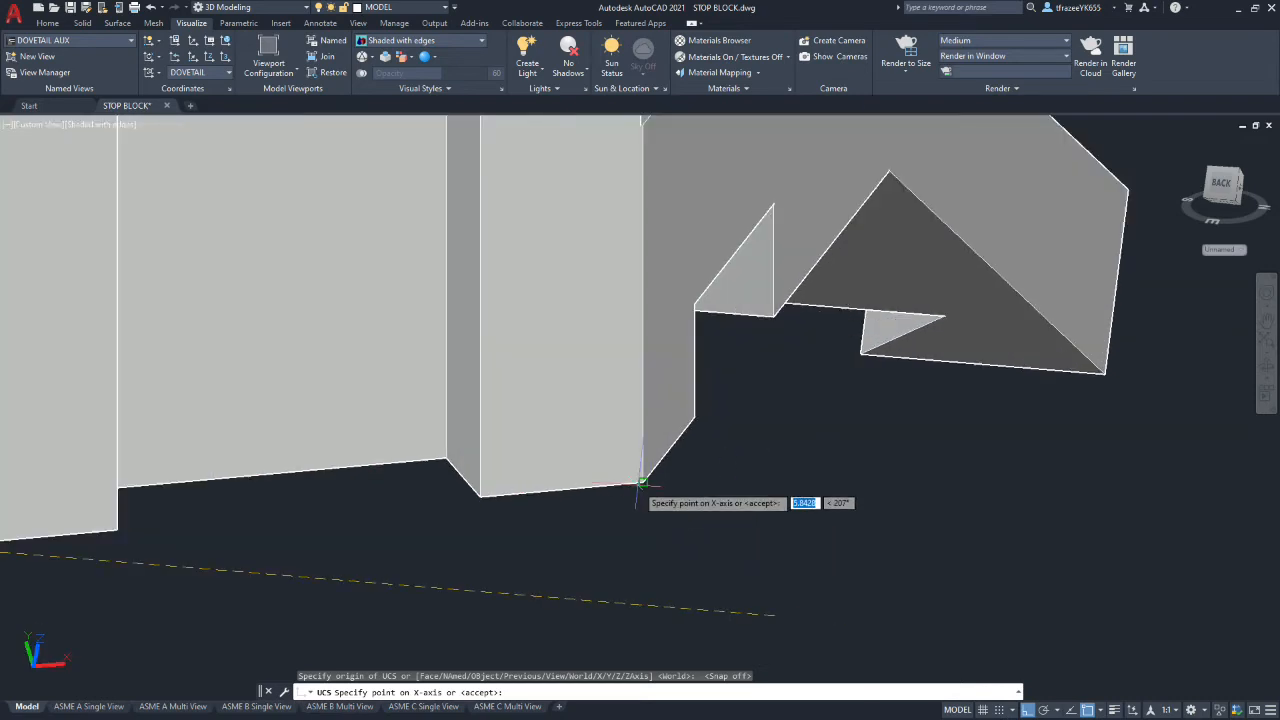
pyautogui.click(643, 483)
pyautogui.scroll(-6, 640, 485)
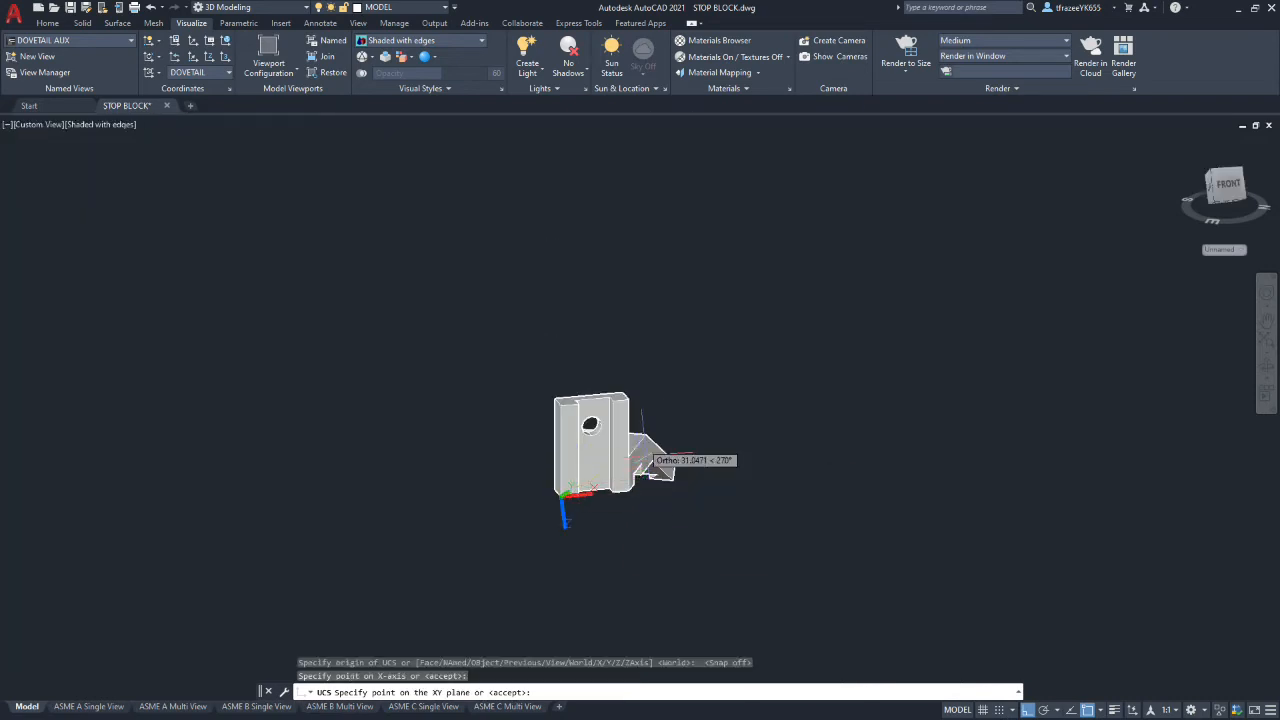
pyautogui.scroll(4, 600, 430)
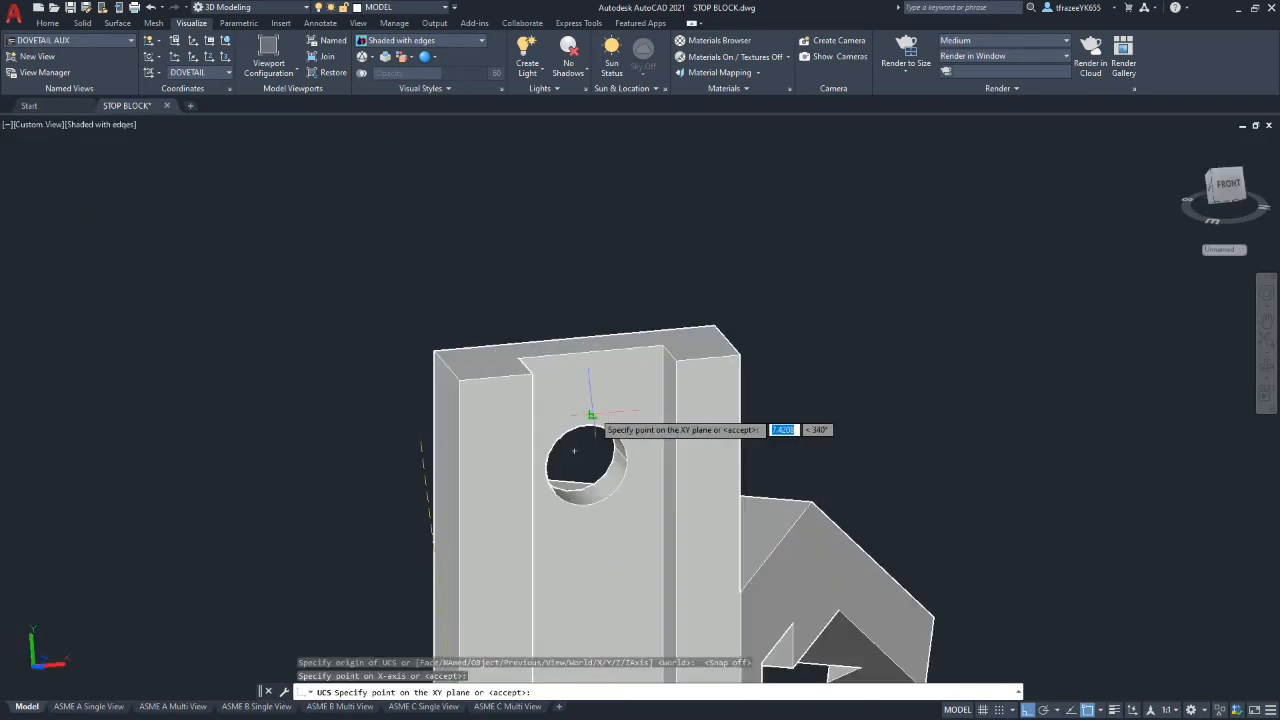
pyautogui.click(736, 355)
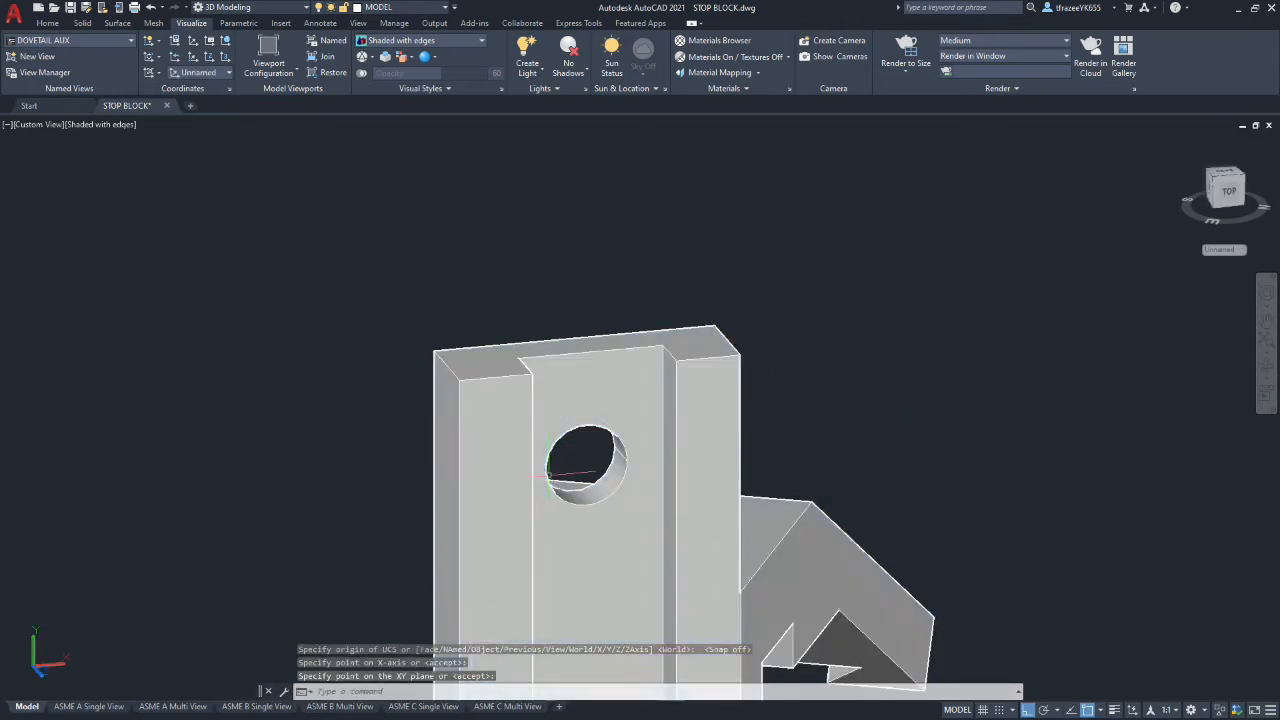
# Set the display to the plan view of the current UCS, with the upright leg's back face seen straight on
pyautogui.scroll(-8, 565, 480)
pyautogui.scroll(2, 600, 530)
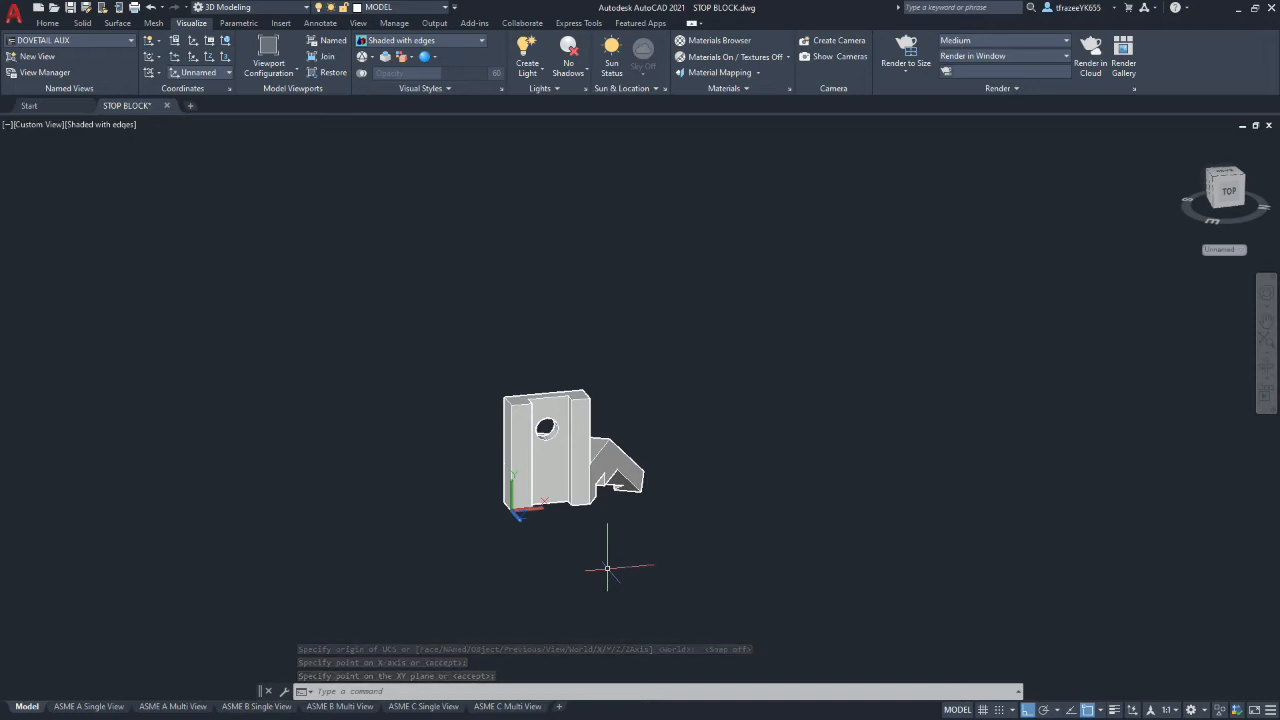
pyautogui.write('P')
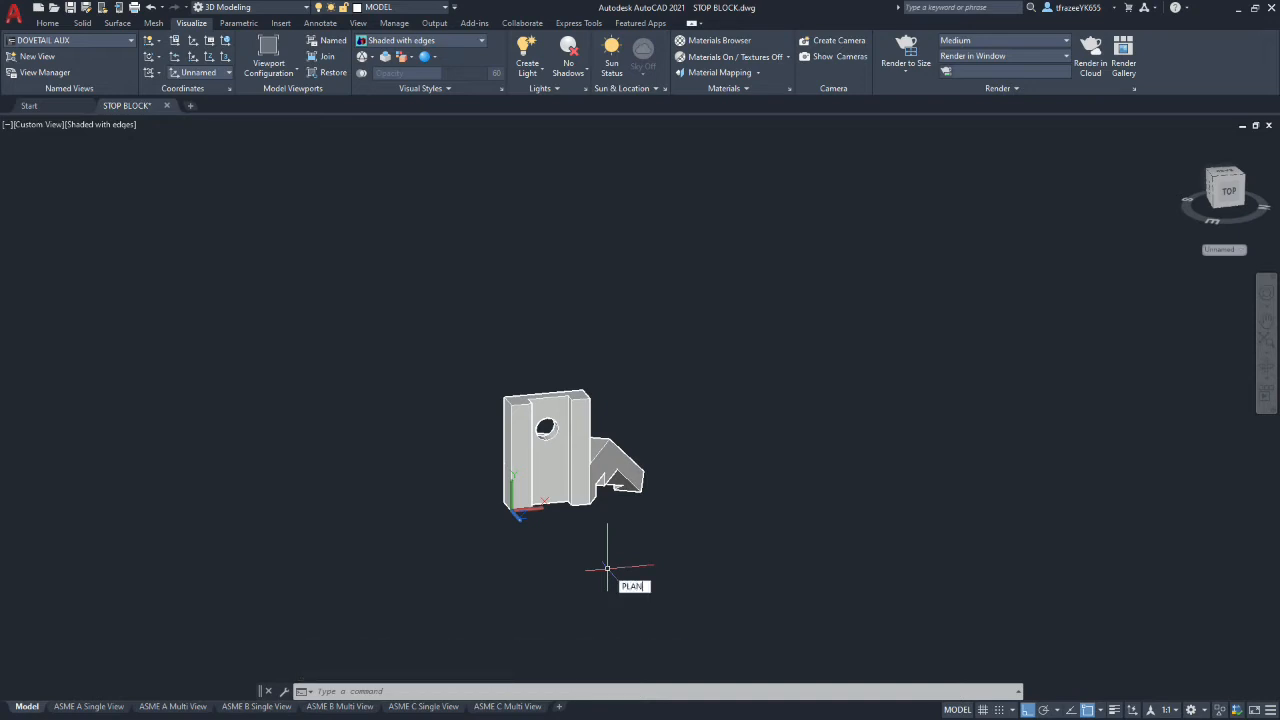
pyautogui.write('LAN')
pyautogui.press('Return')
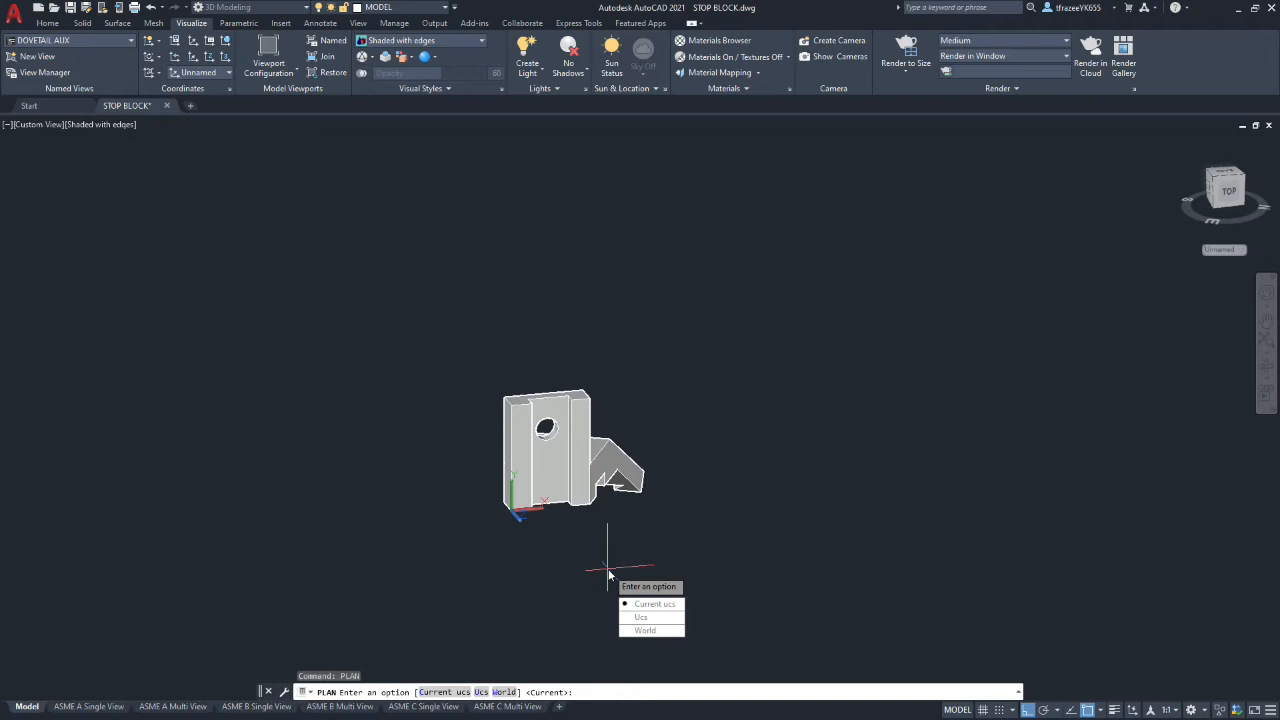
pyautogui.press('Return')
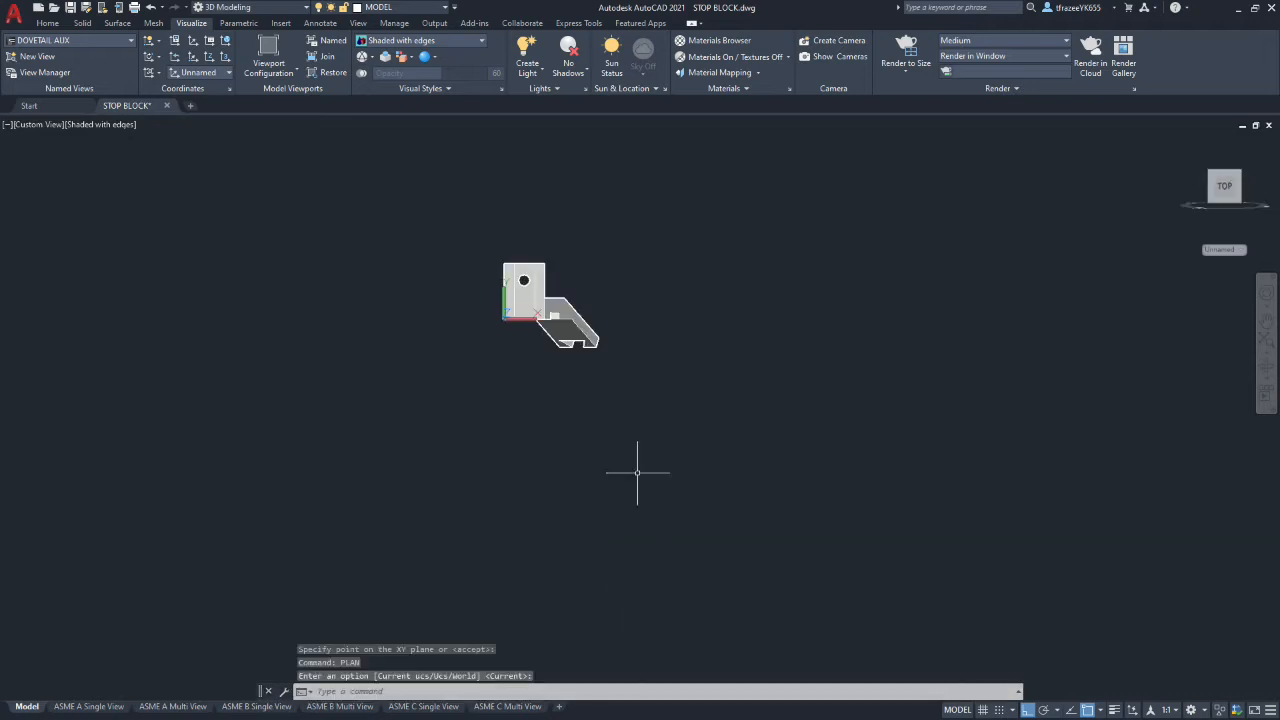
pyautogui.scroll(4, 454, 241)
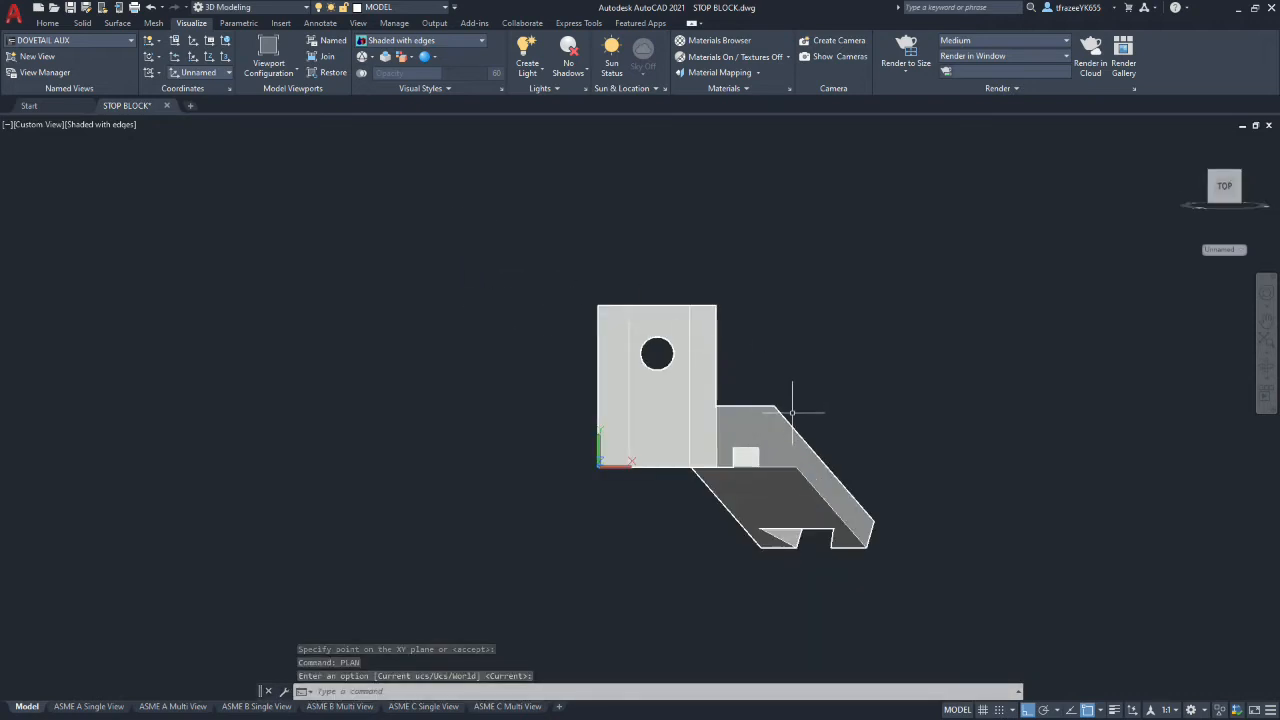
pyautogui.scroll(2, 790, 412)
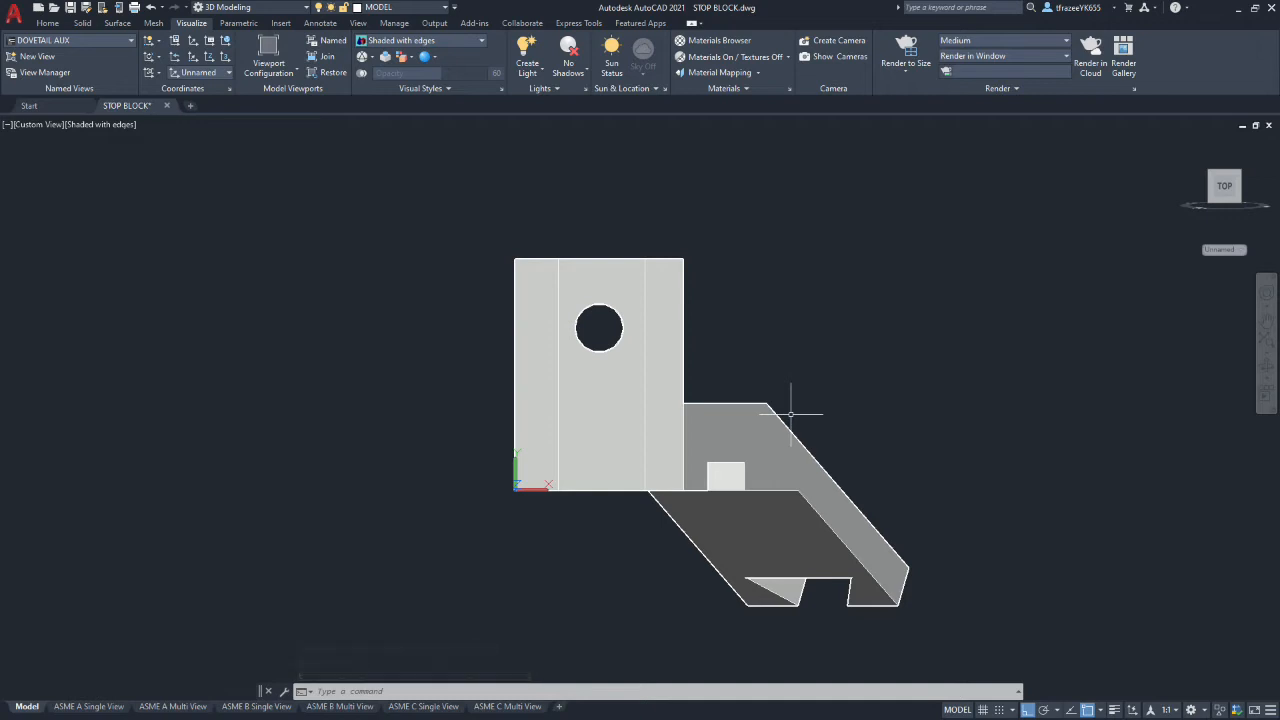
# Rename the unnamed current UCS as SLOT and set it current
pyautogui.click(49, 24)
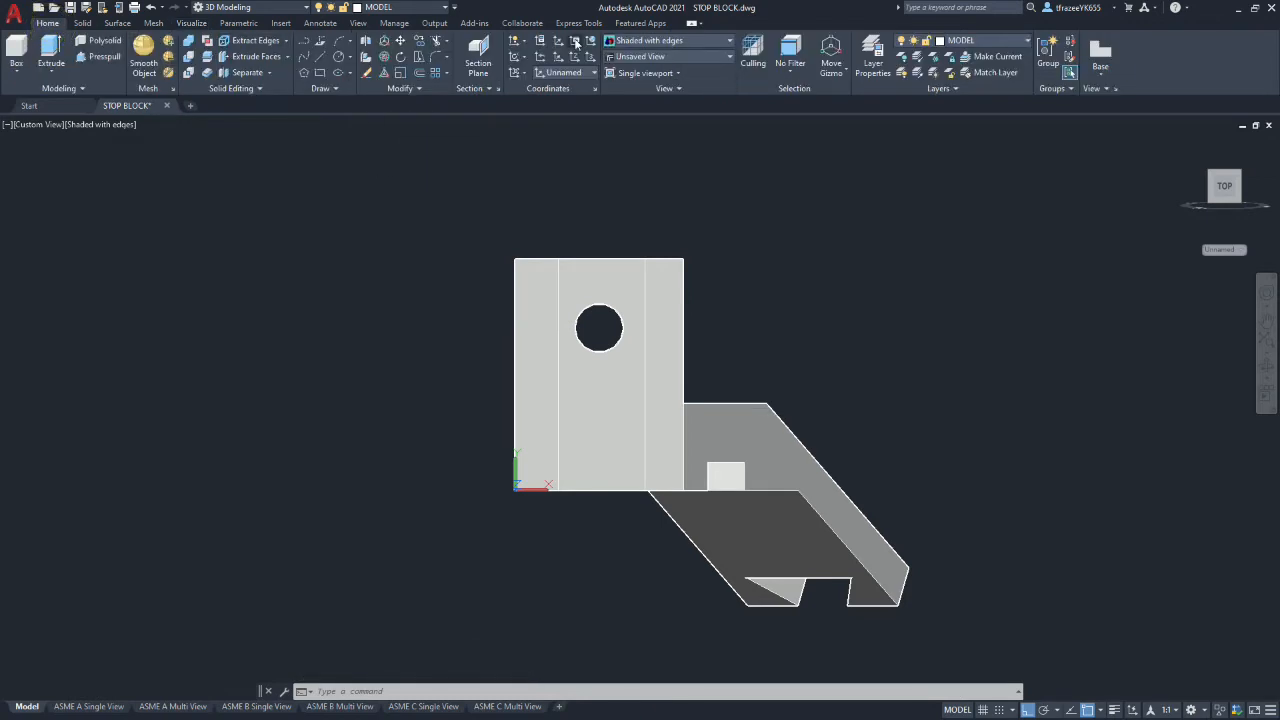
pyautogui.click(576, 41)
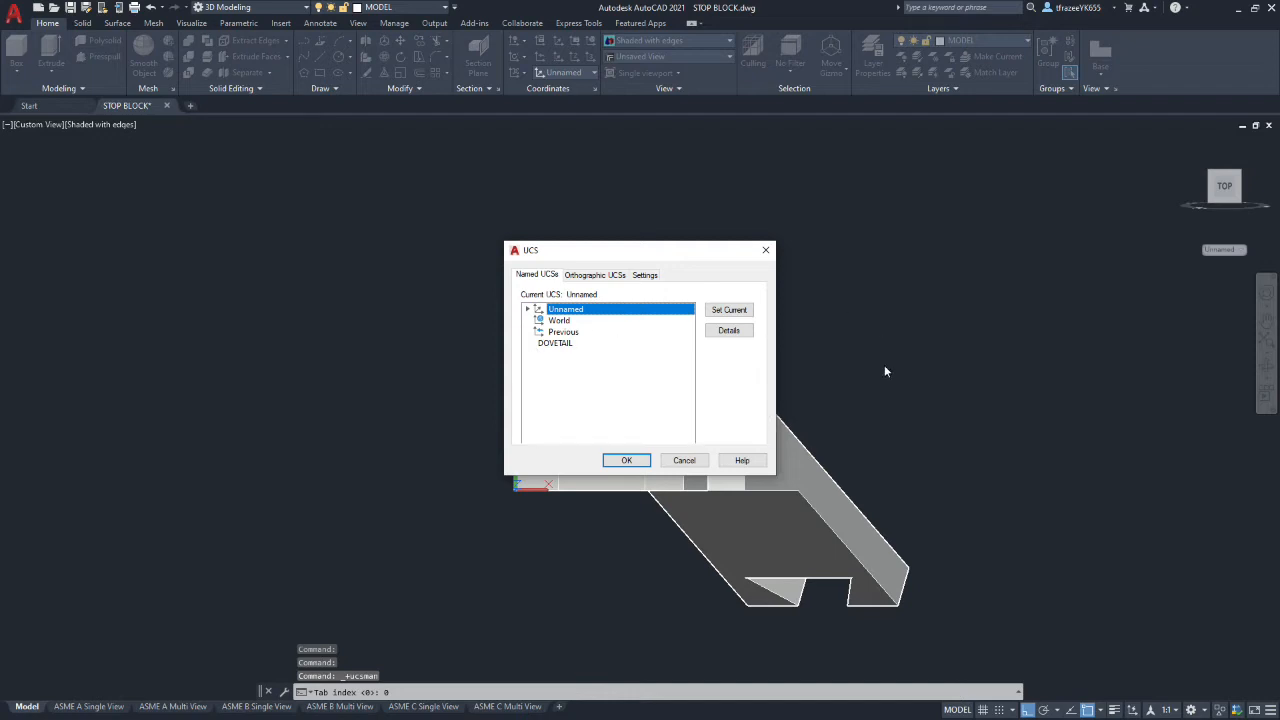
pyautogui.click(577, 309)
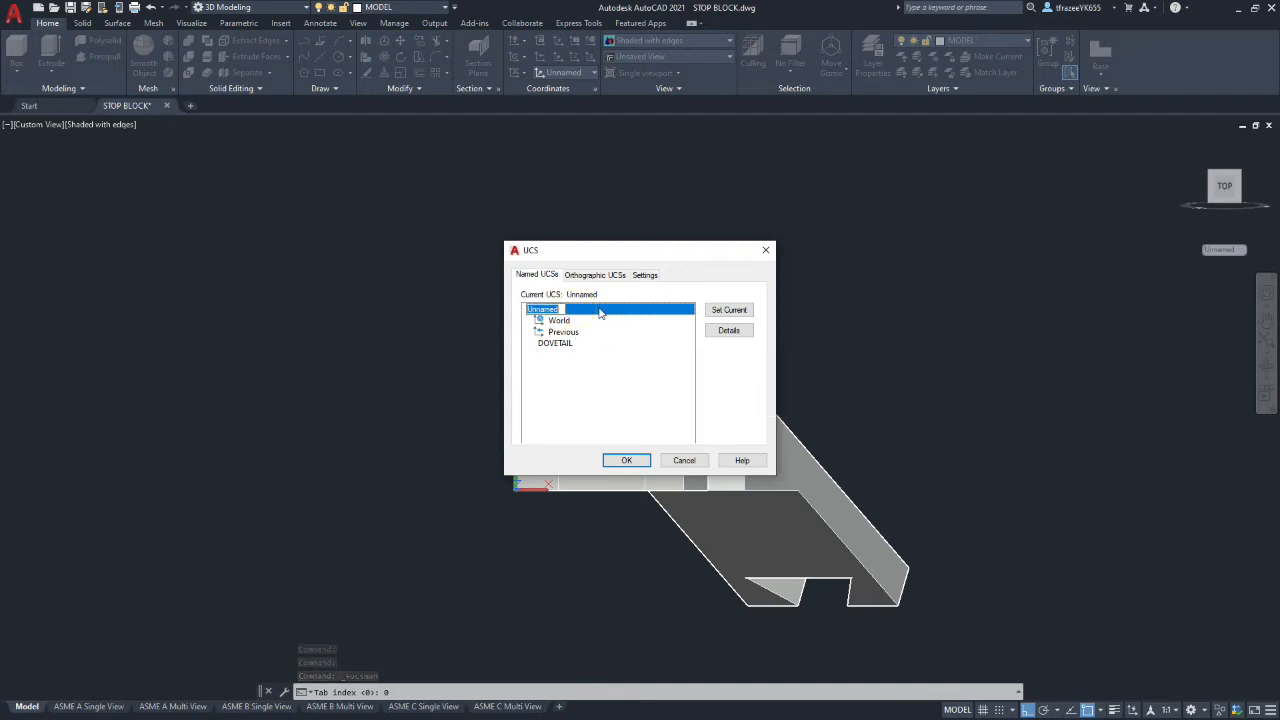
pyautogui.write('sl')
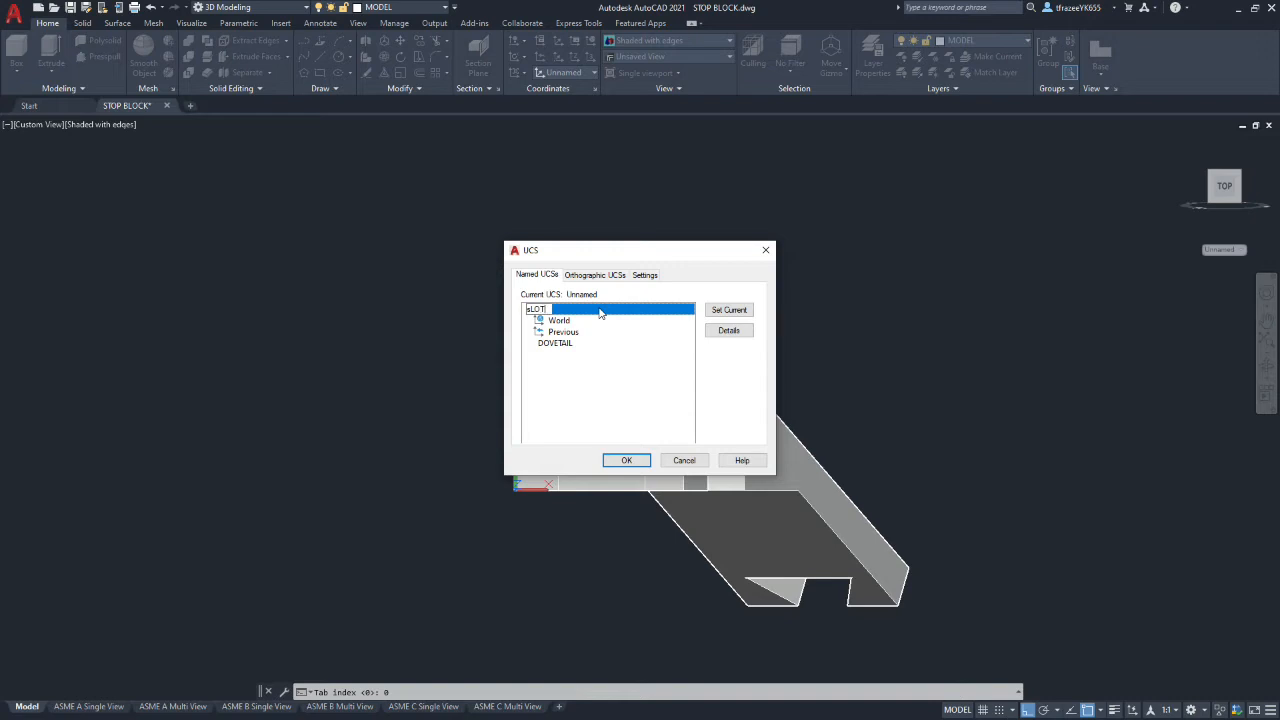
pyautogui.press('BackSpace')
pyautogui.write('SL')
pyautogui.click(628, 400)
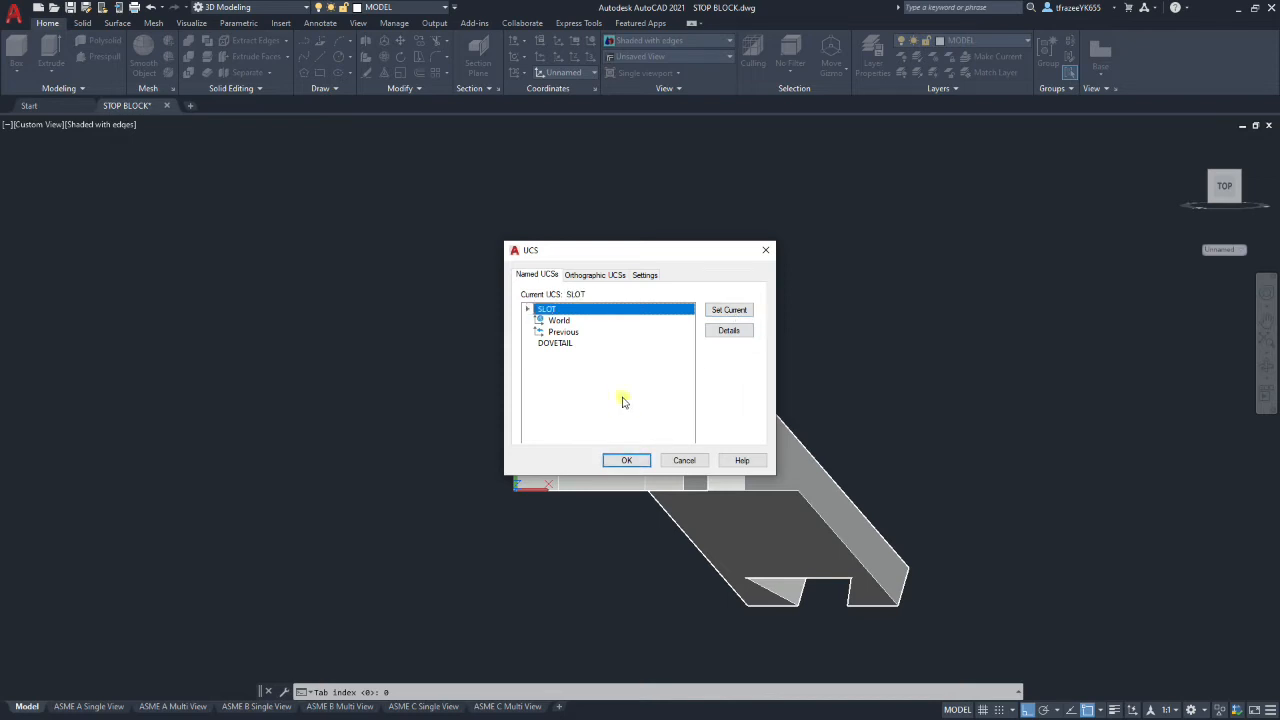
pyautogui.click(729, 311)
pyautogui.click(627, 462)
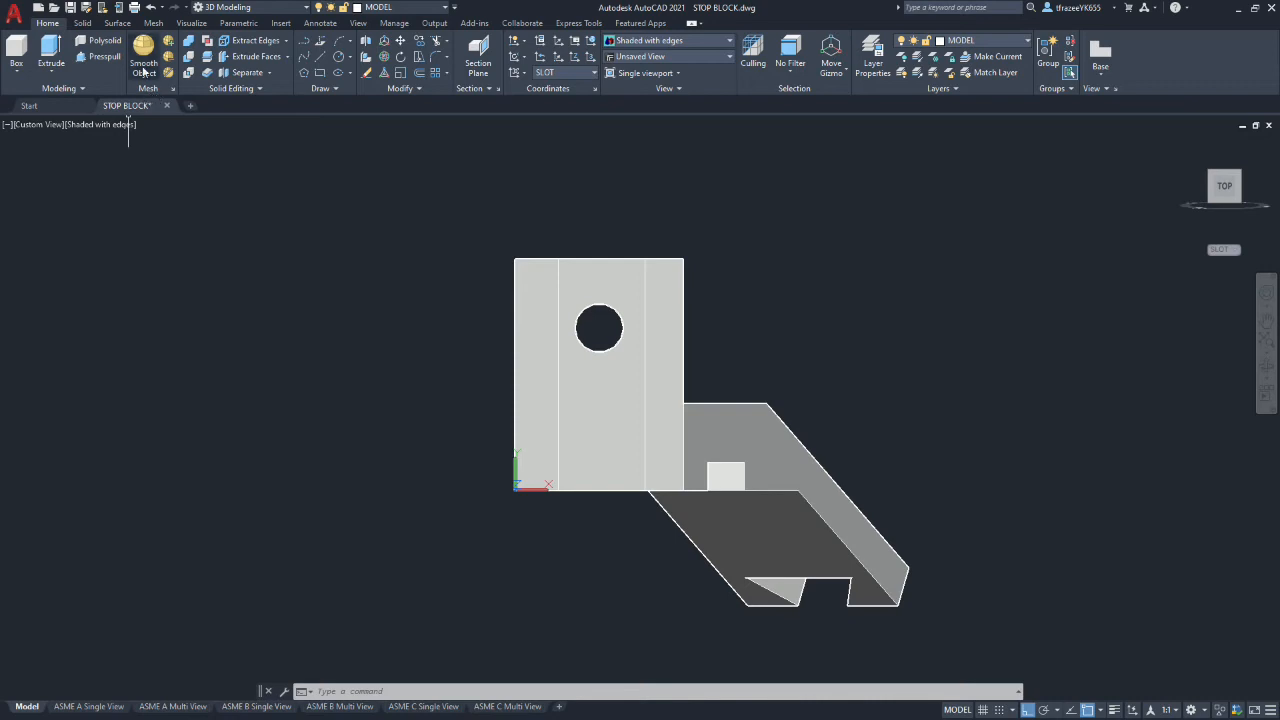
# Save the current display as a model view named SLOT AUX, with the SLOT UCS and the current visual style
pyautogui.click(191, 22)
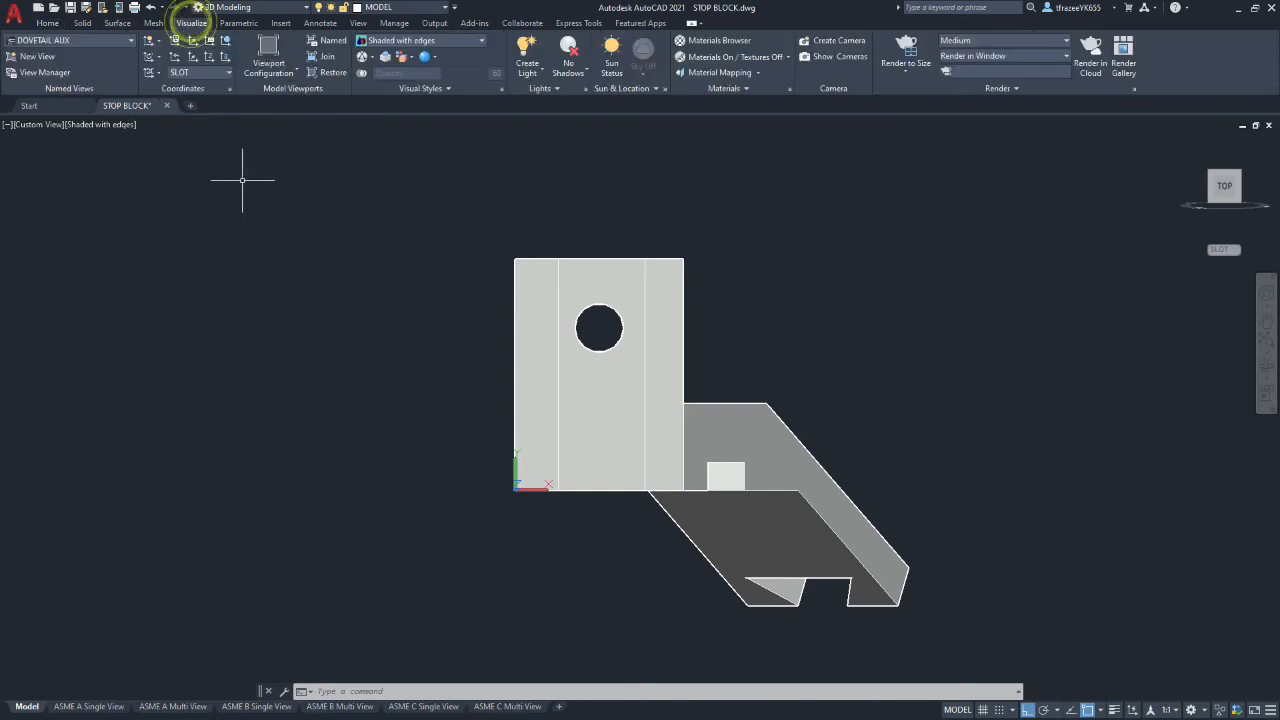
pyautogui.click(42, 72)
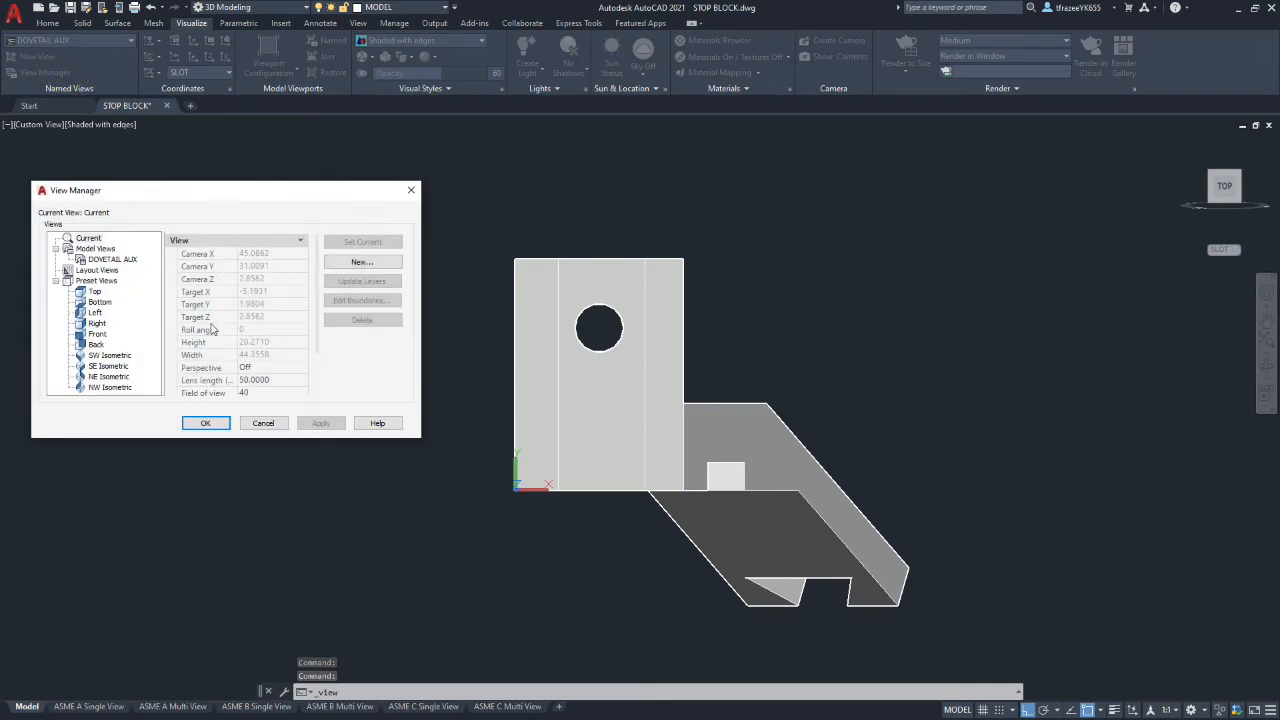
pyautogui.click(95, 248)
pyautogui.click(362, 261)
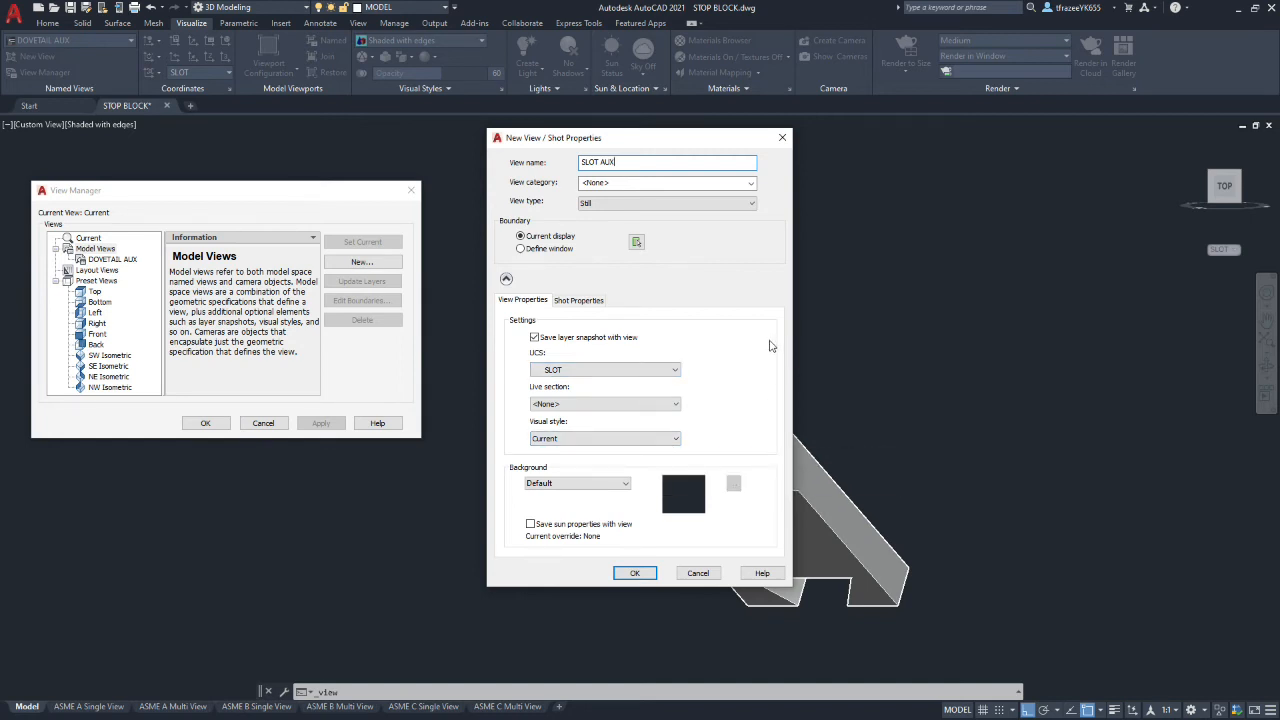
pyautogui.click(616, 576)
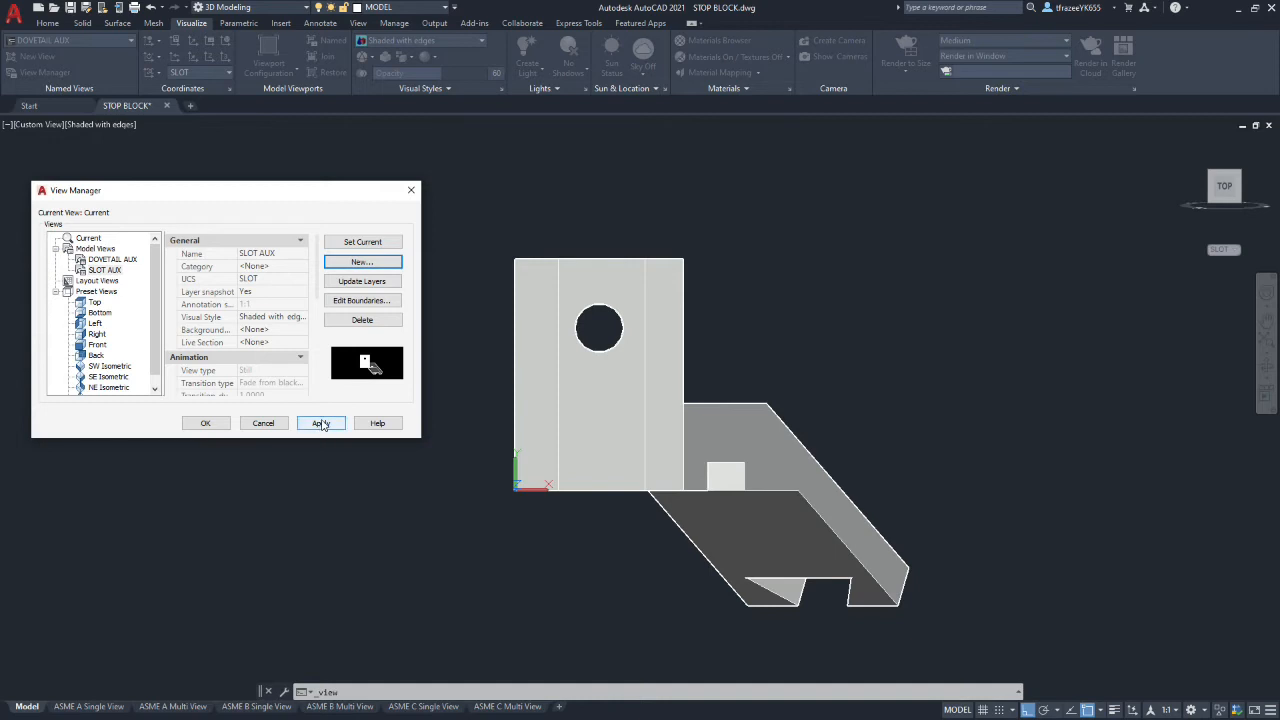
pyautogui.click(320, 423)
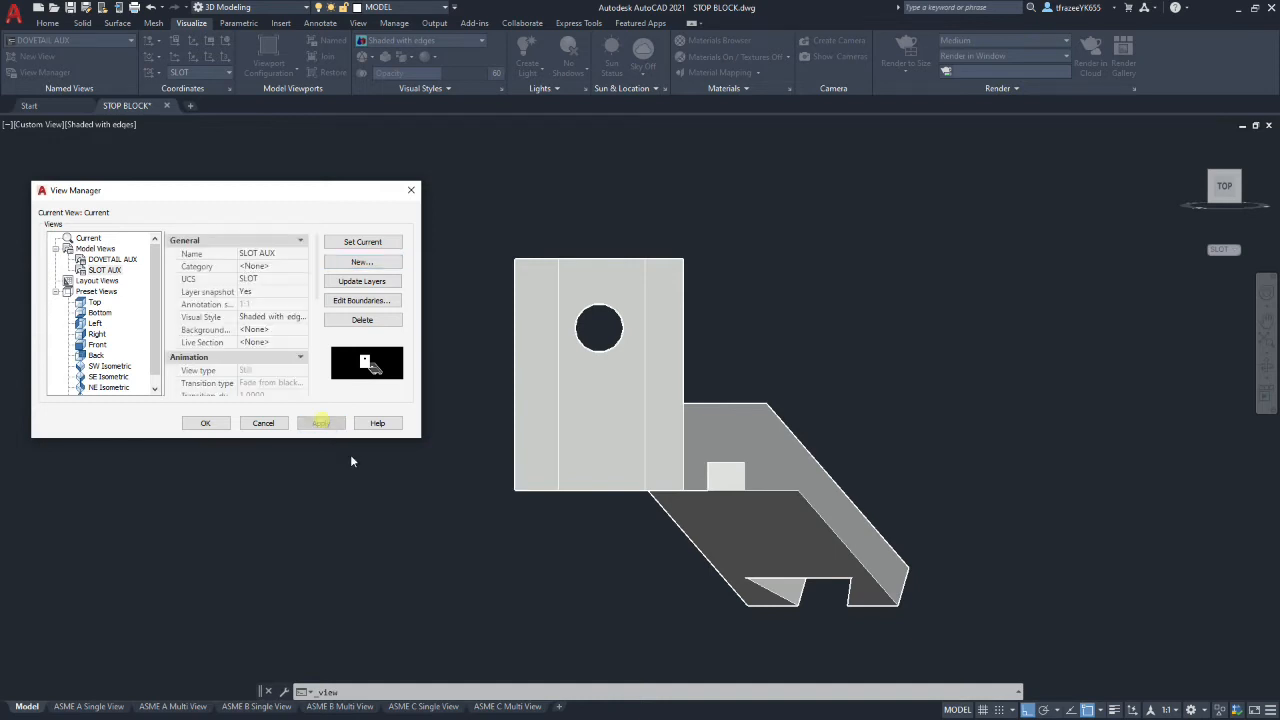
pyautogui.click(205, 424)
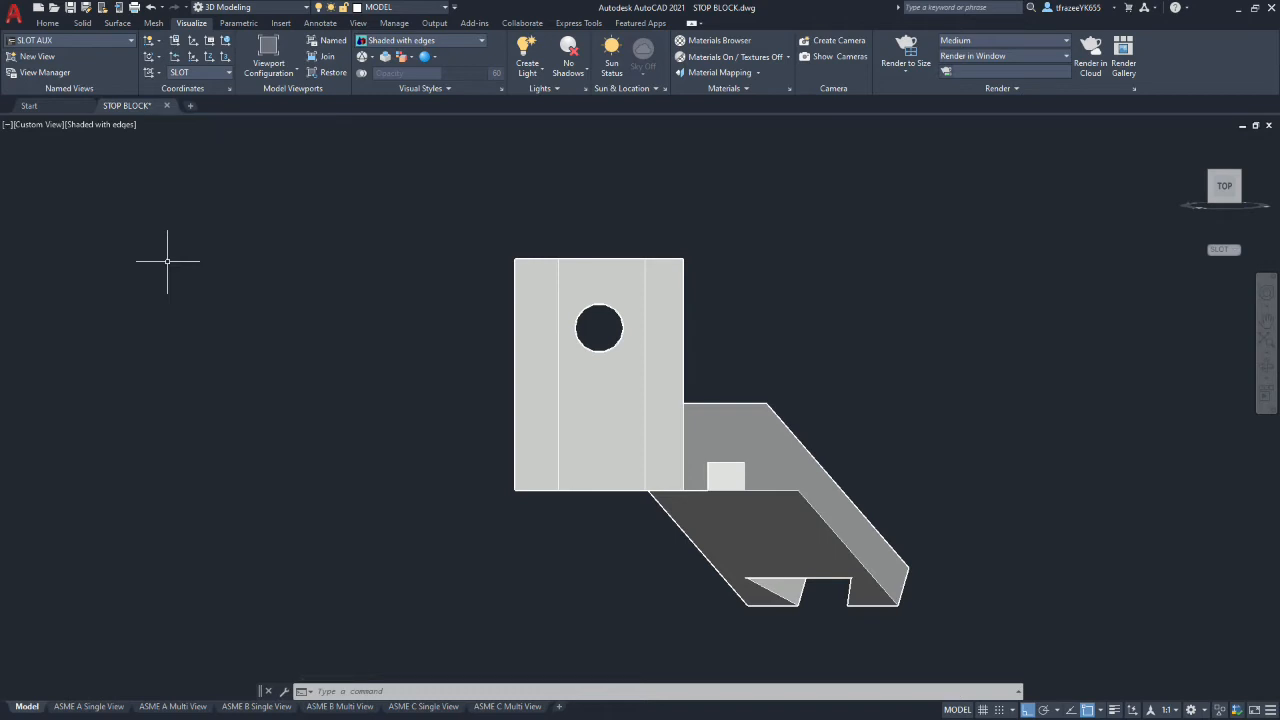
# Return the stop block to its home view and set the projection to parallel
pyautogui.click(1182, 143)
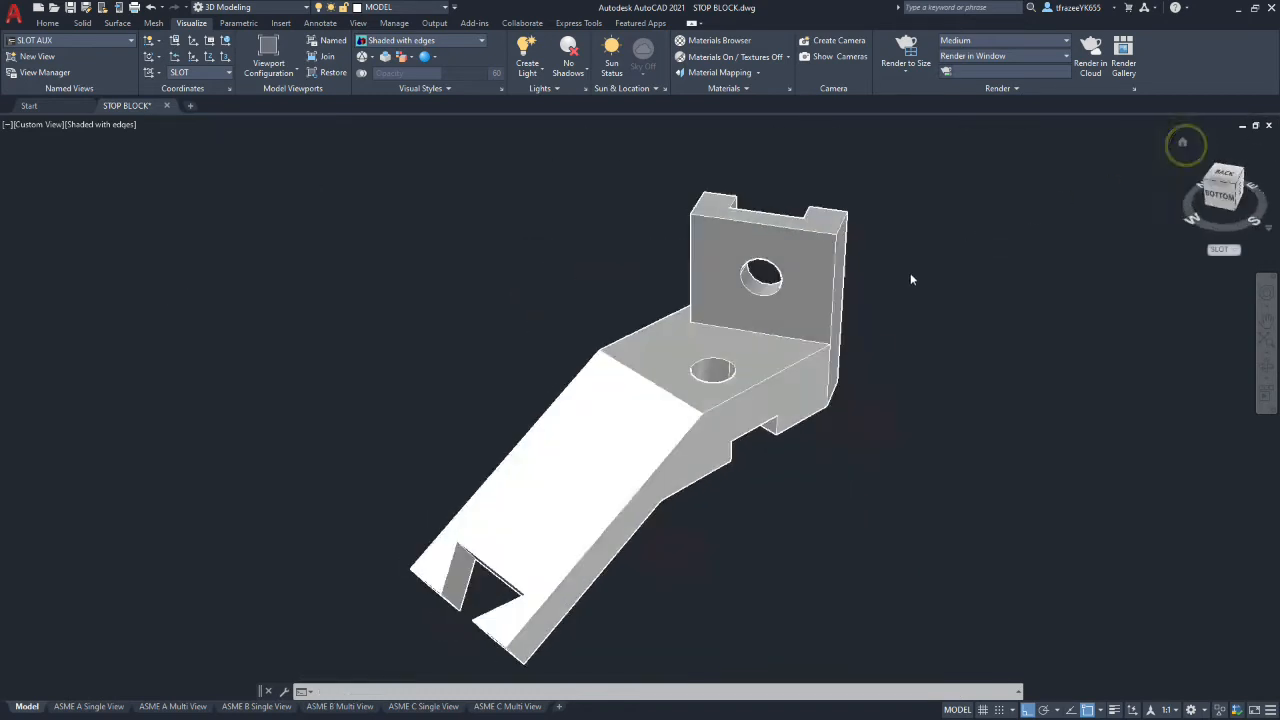
pyautogui.click(1267, 229)
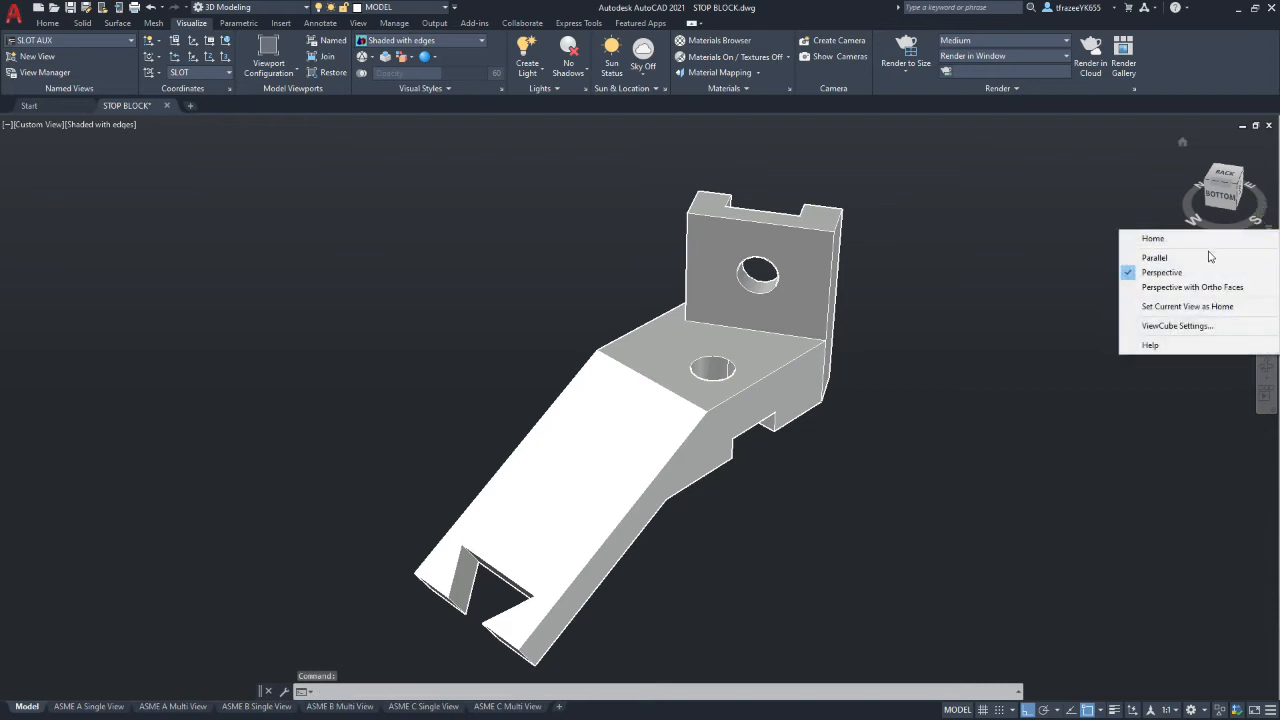
pyautogui.click(1208, 257)
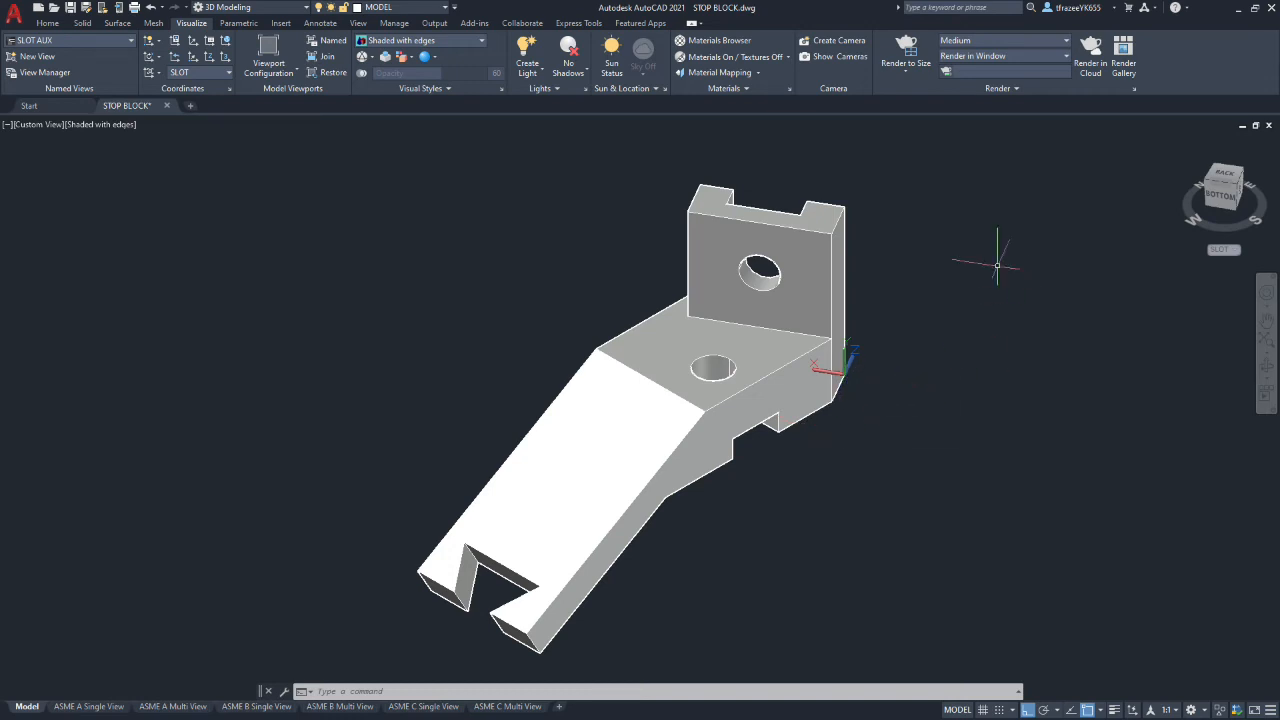
# Restore the World coordinate system as the current UCS
pyautogui.click(49, 24)
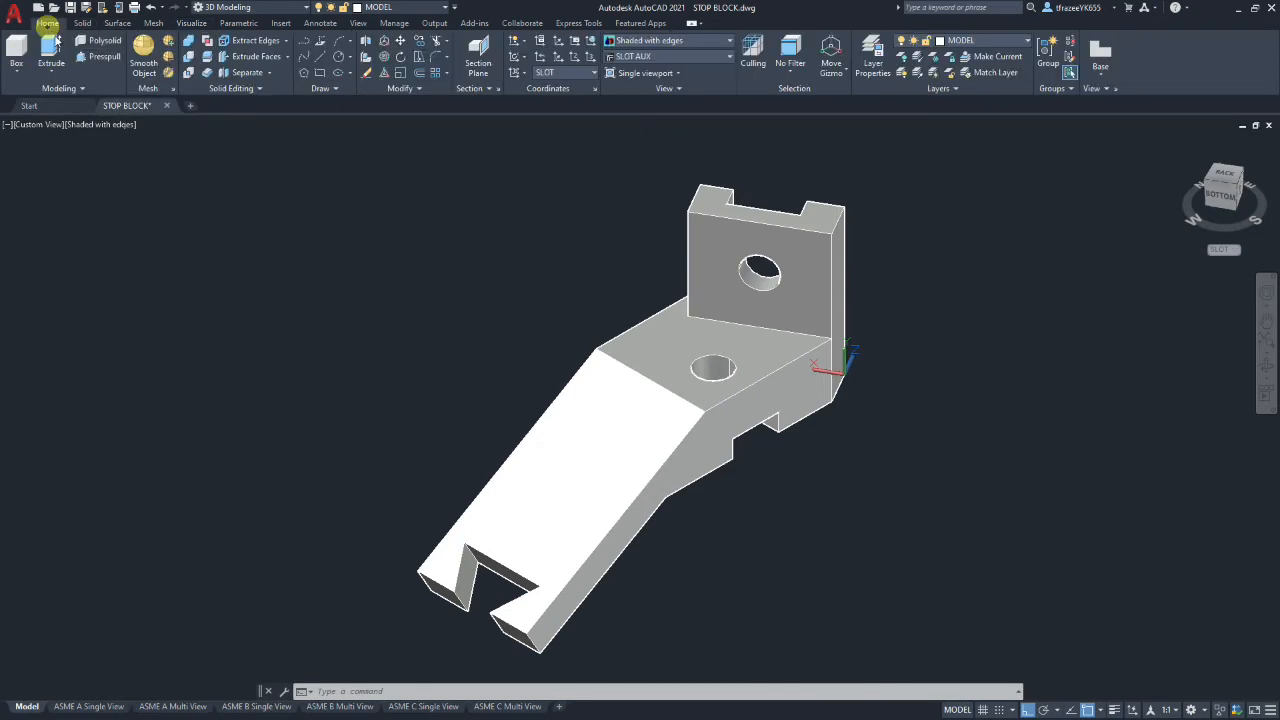
pyautogui.click(595, 76)
pyautogui.click(575, 88)
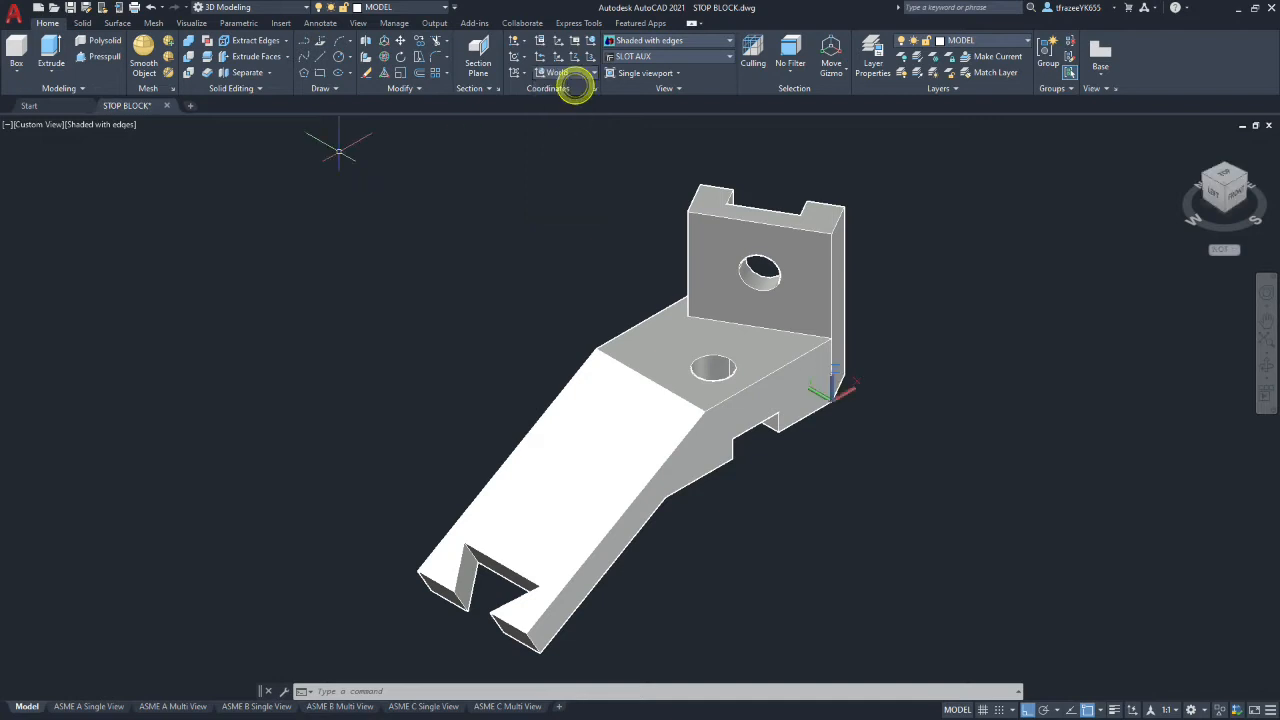
# Switch to the preset Front view and make PROFILE VISIBLE LINES the current layer
pyautogui.click(703, 60)
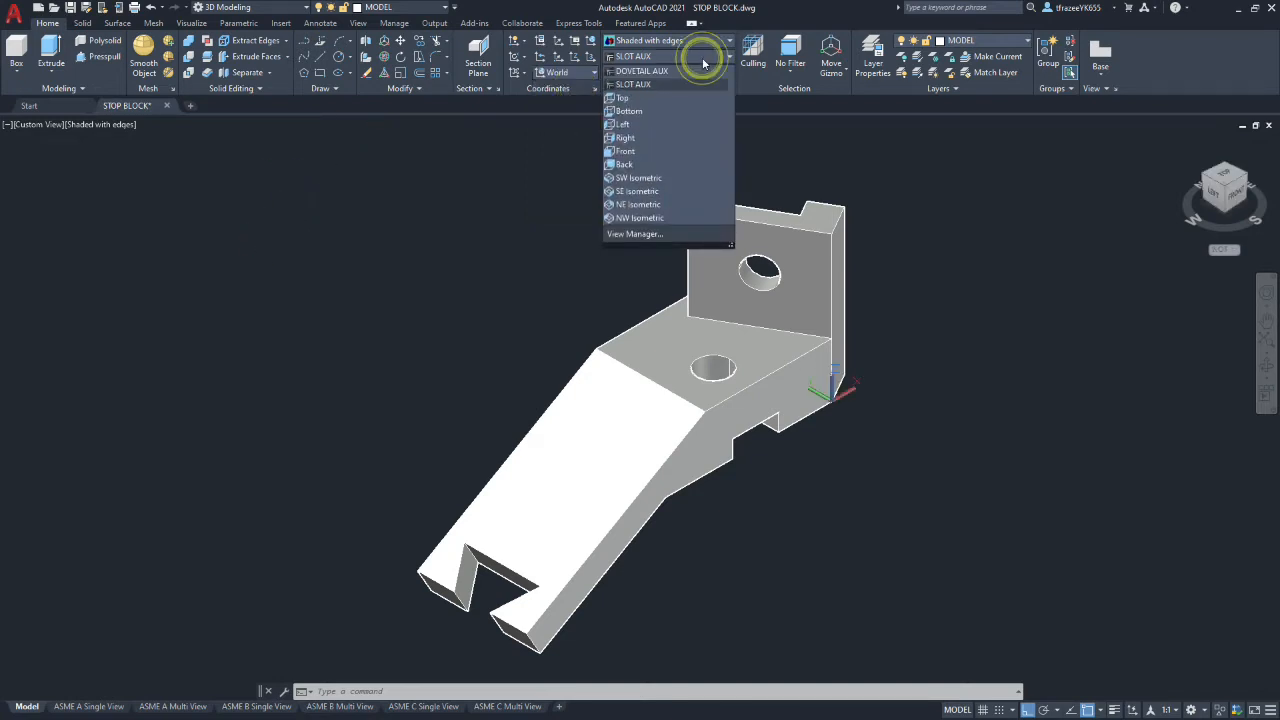
pyautogui.click(635, 152)
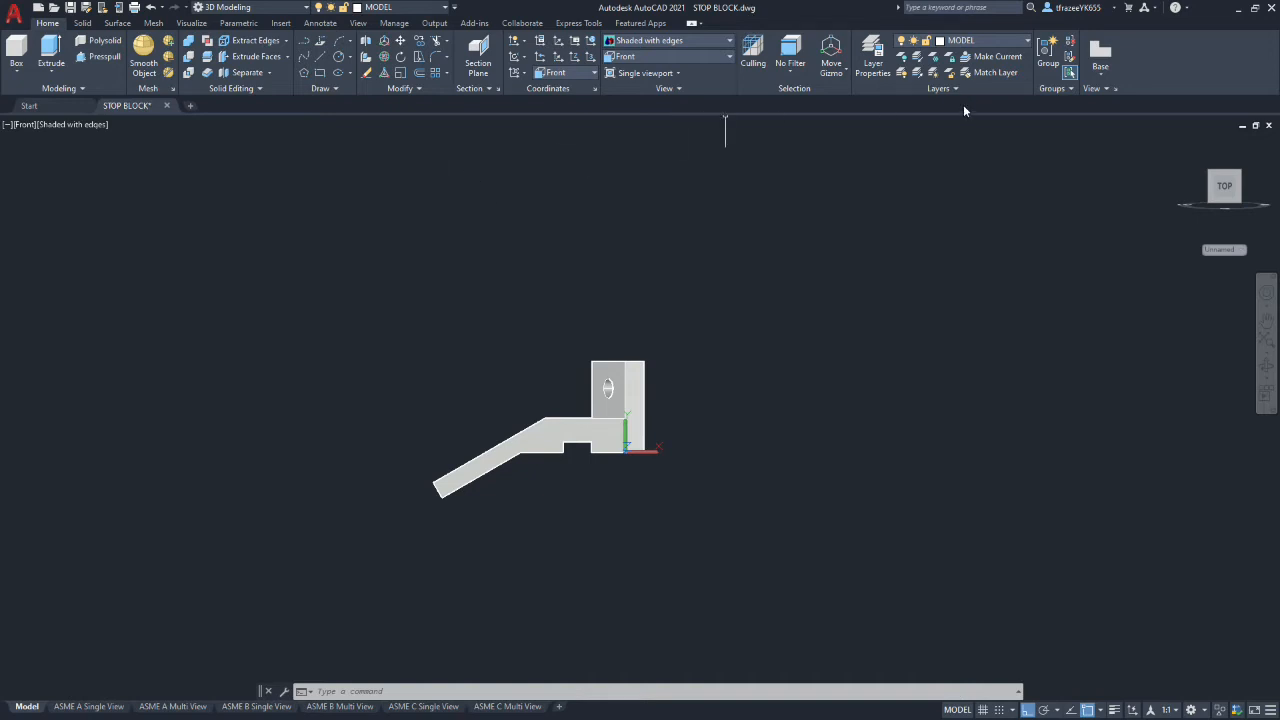
pyautogui.click(1027, 42)
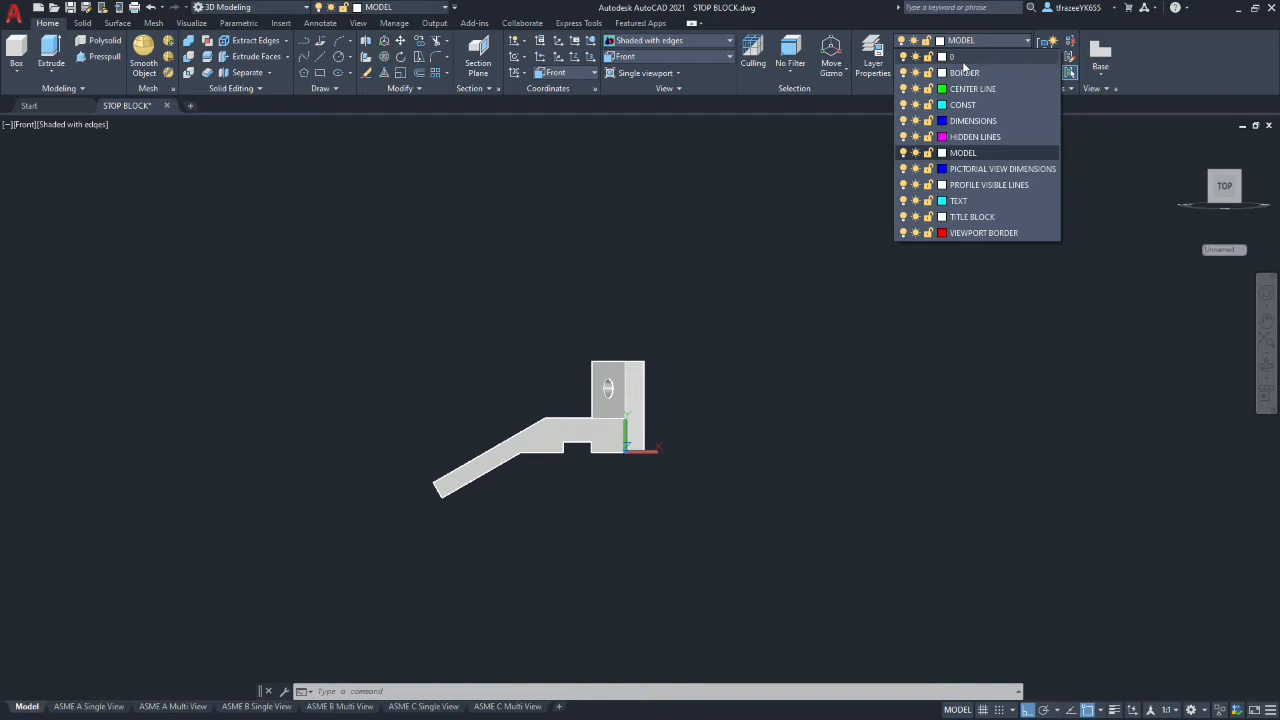
pyautogui.click(980, 185)
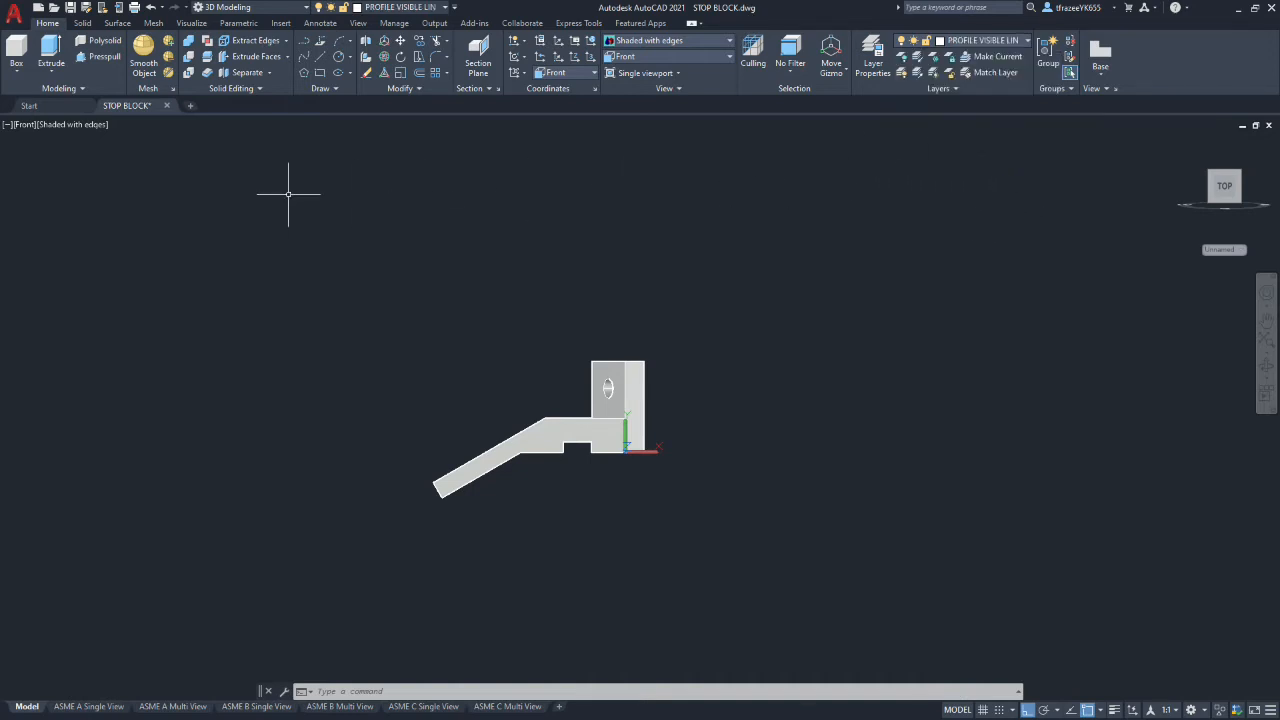
# Freeze the PICTORIAL VIEW DIMENSIONS layer
pyautogui.click(1027, 41)
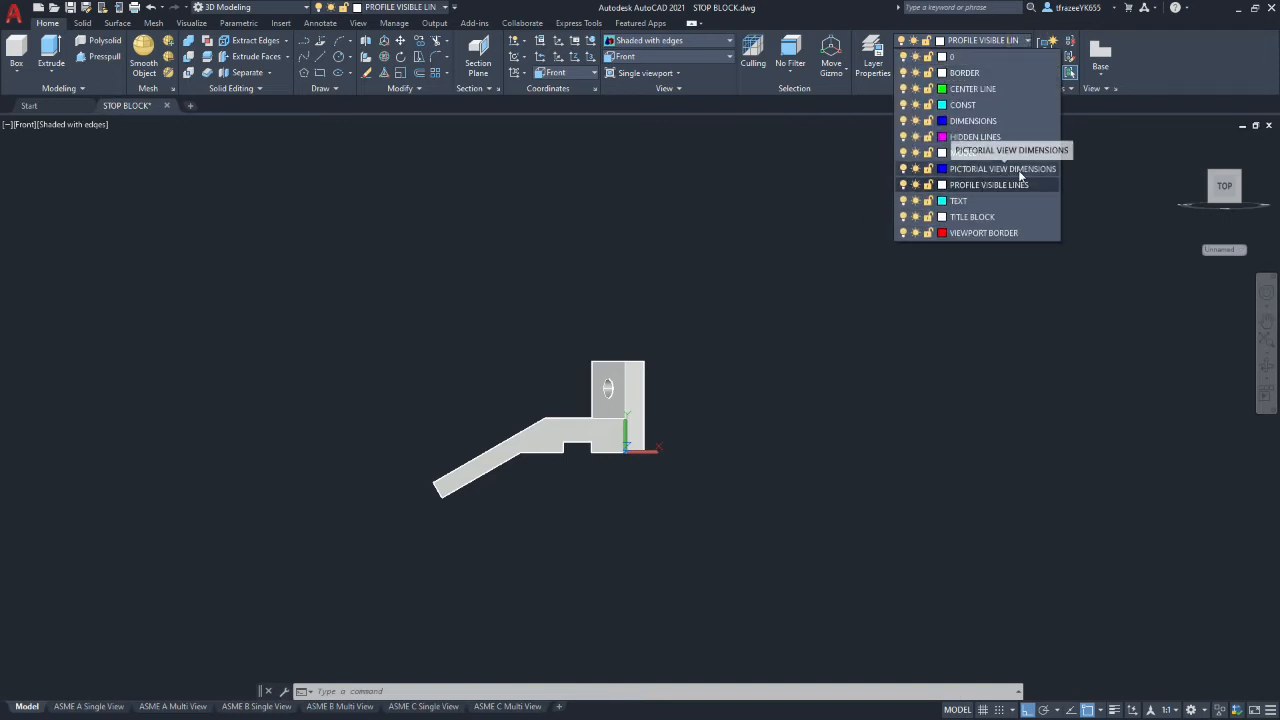
pyautogui.click(916, 169)
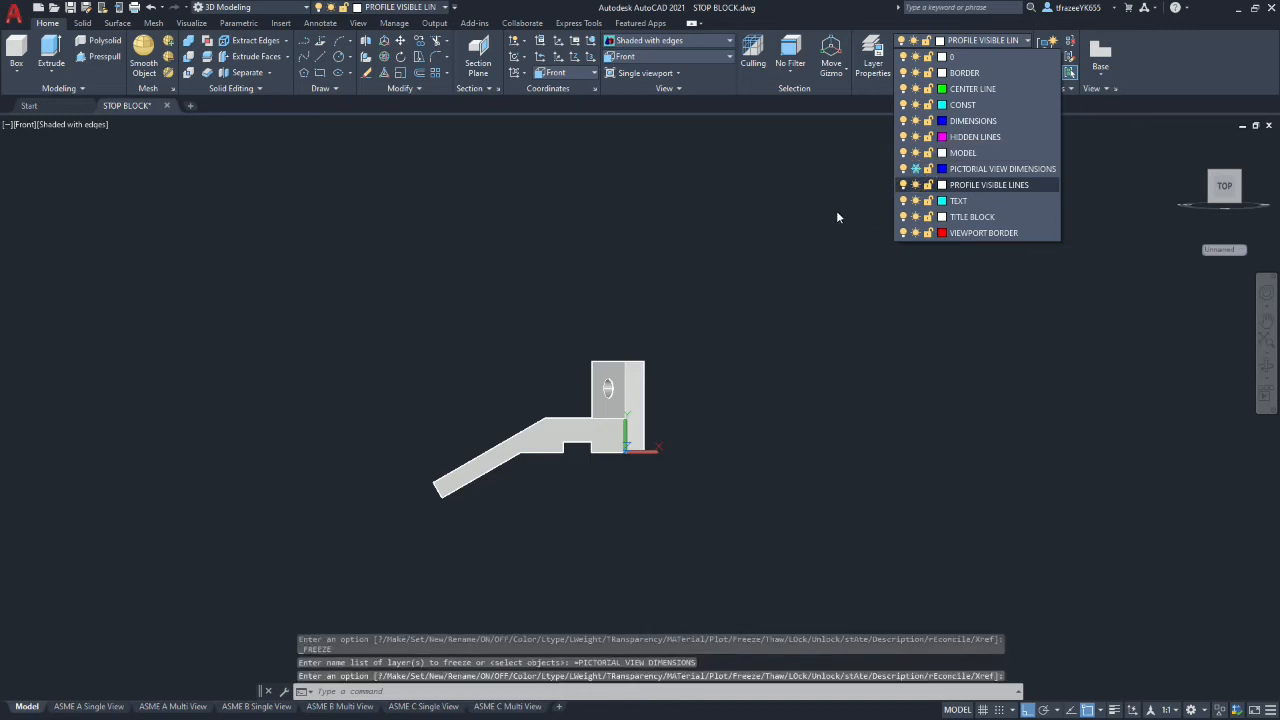
pyautogui.click(754, 207)
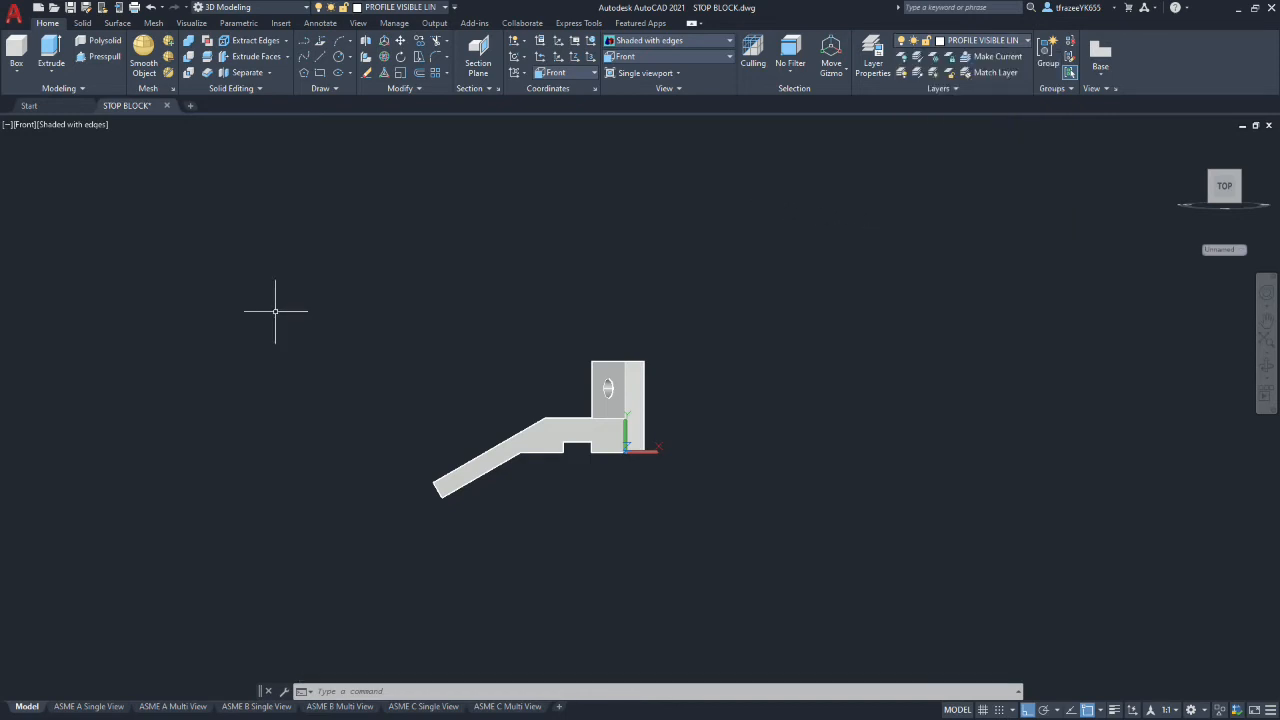
# Set up a Flatshot of the front view with ByLayer foreground lines and obscured lines shown in ByLayer color with the HIDDEN linetype
pyautogui.write('FLATSHOT')
pyautogui.press('Return')
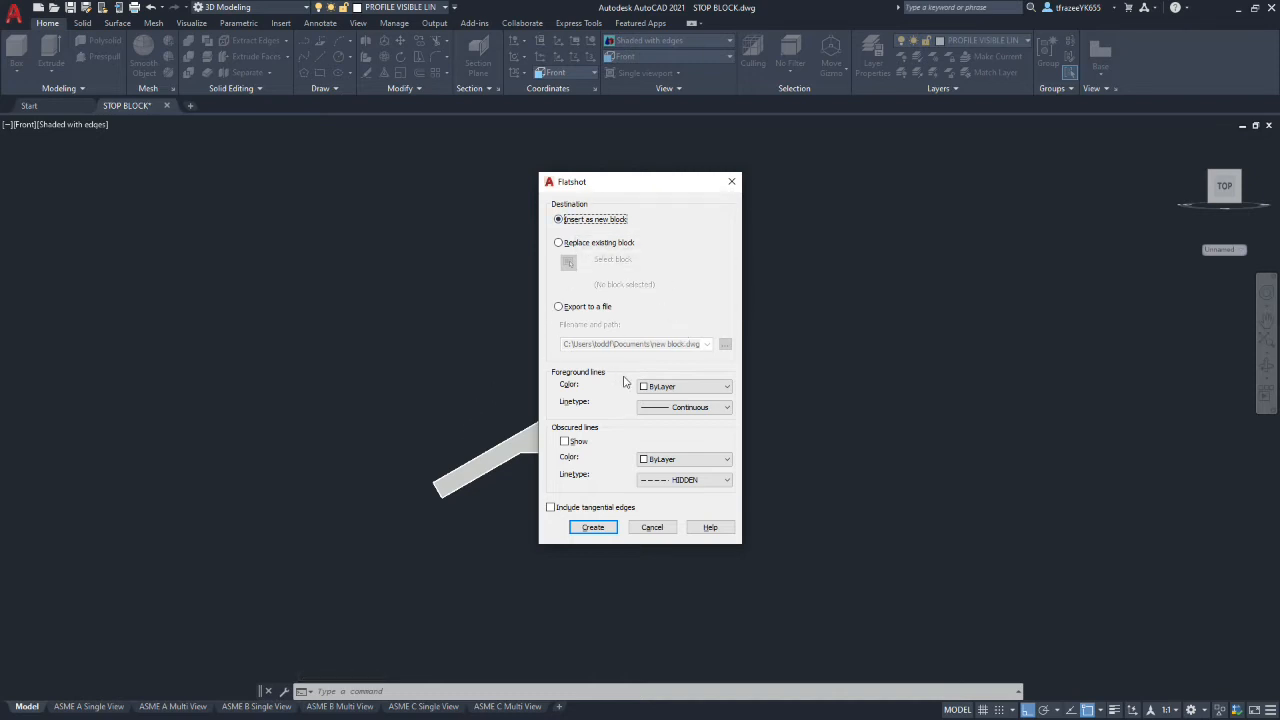
pyautogui.click(716, 388)
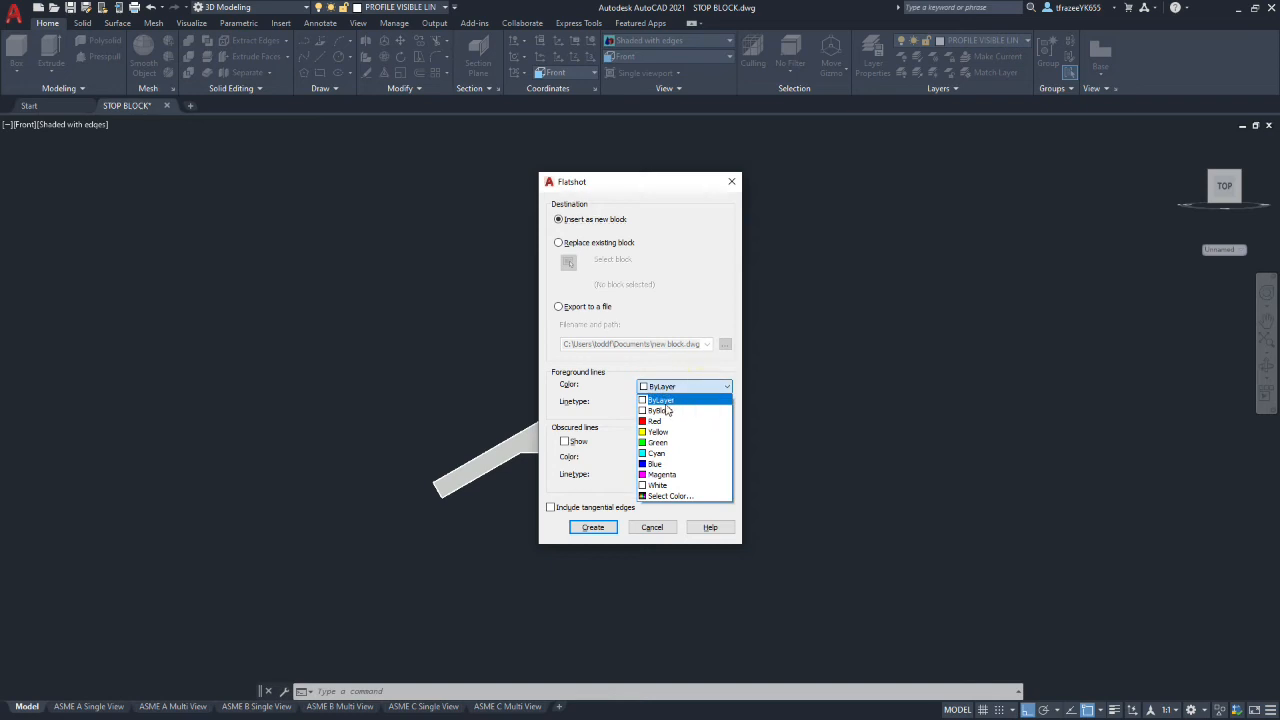
pyautogui.click(661, 401)
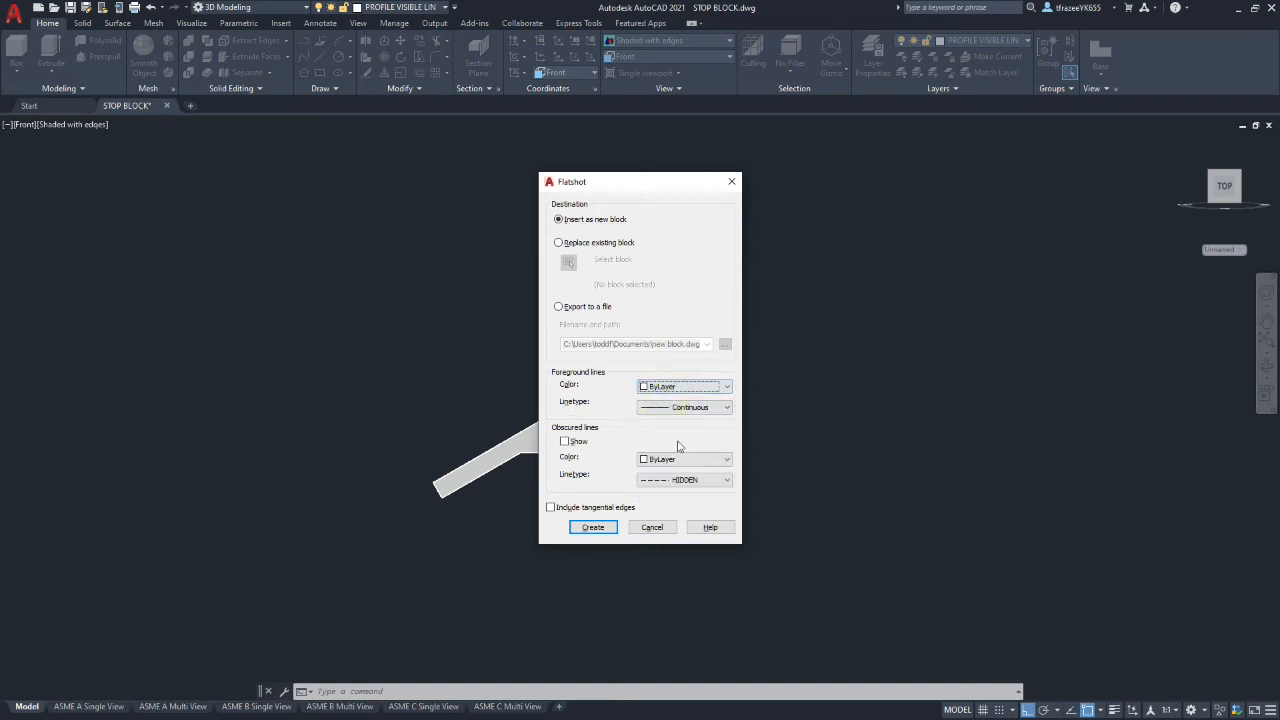
pyautogui.click(564, 441)
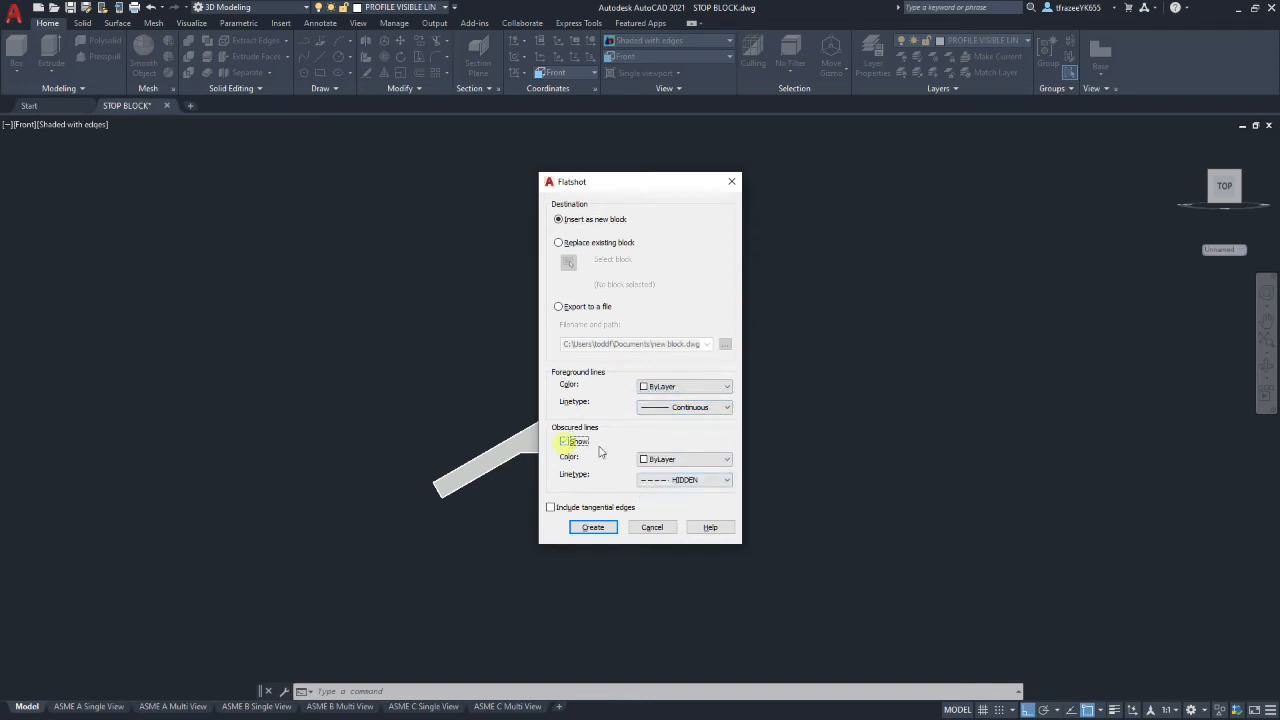
pyautogui.click(705, 459)
pyautogui.click(665, 472)
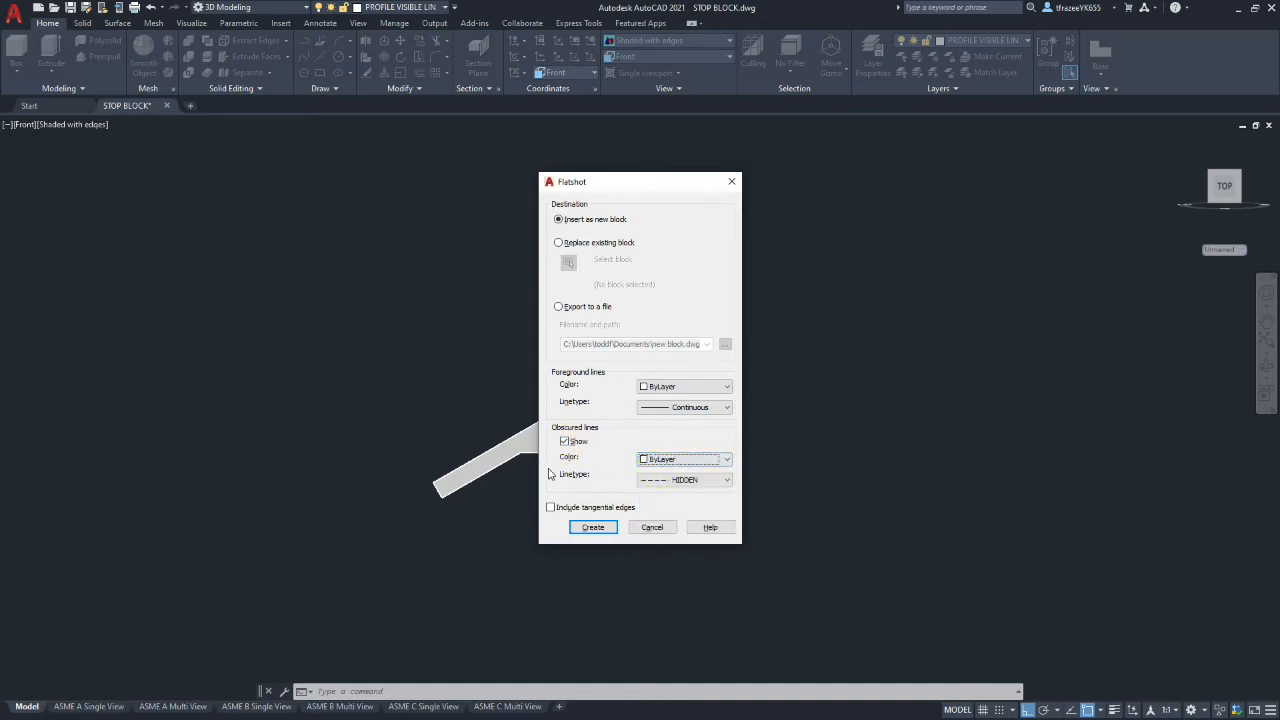
pyautogui.click(688, 484)
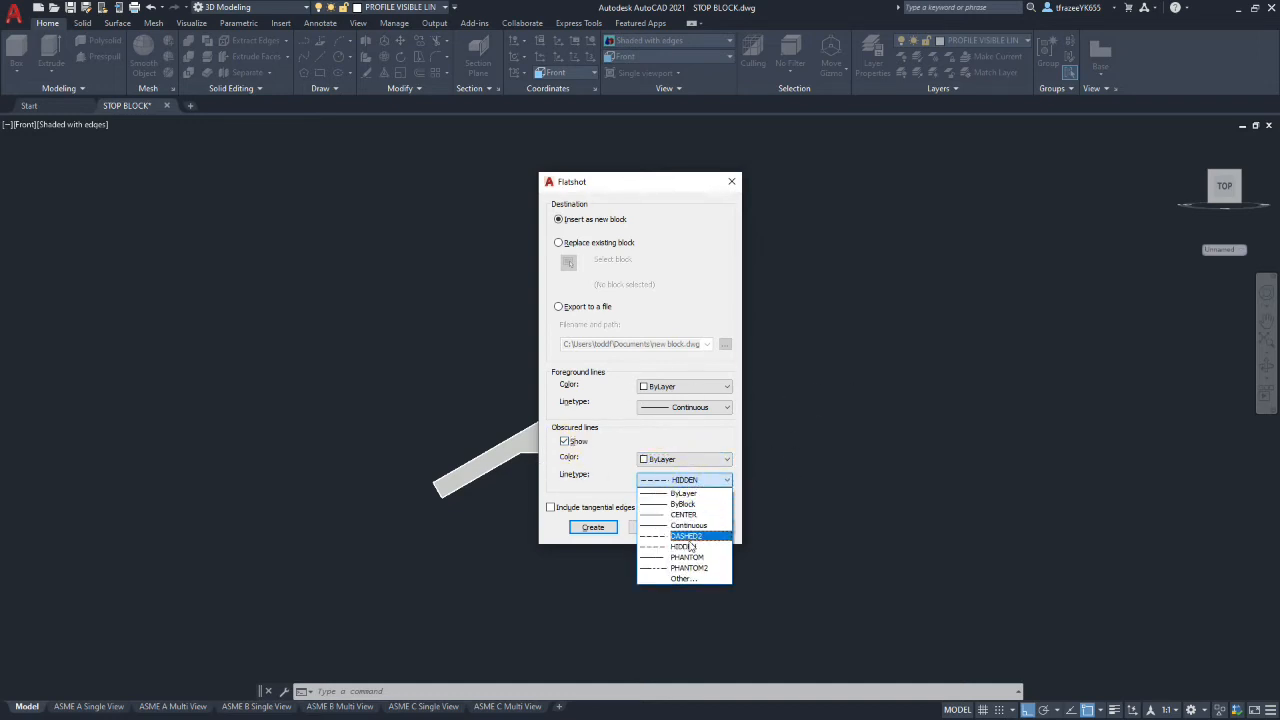
pyautogui.click(686, 546)
# Create the front-view Flatshot block and insert it about 112 inches below the model at X and Y scale 1 and rotation 0
pyautogui.click(595, 529)
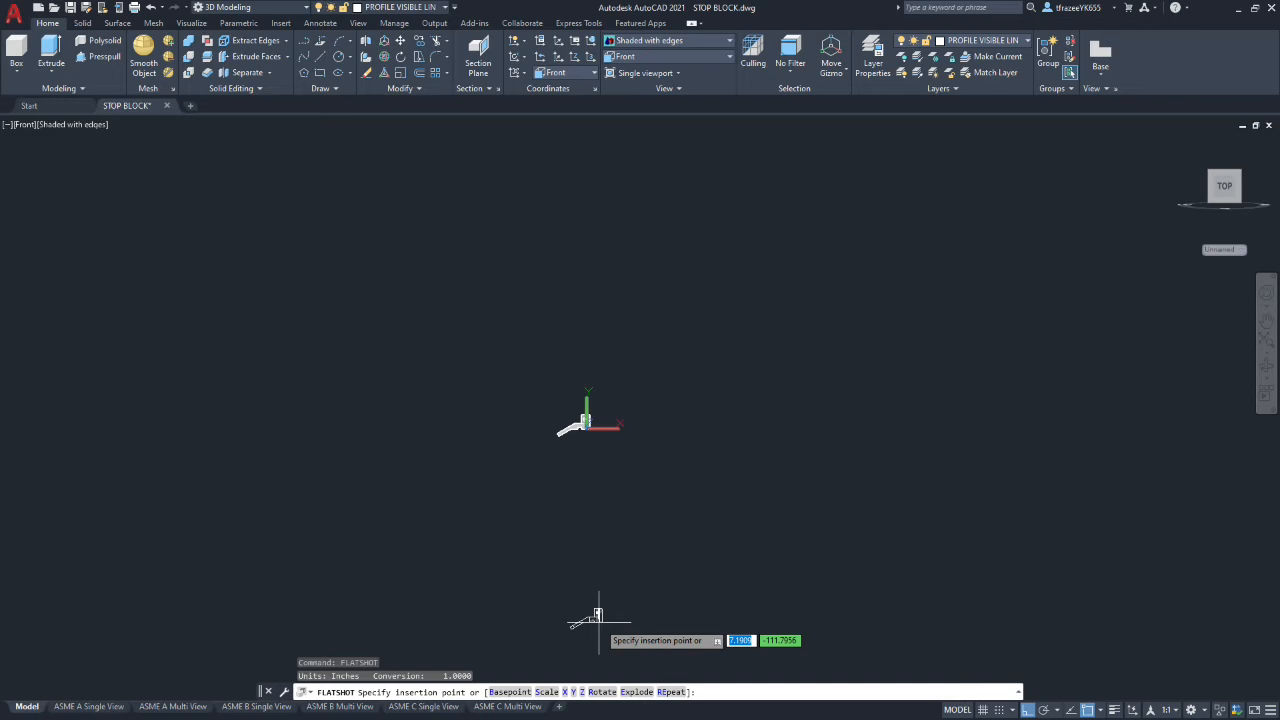
pyautogui.click(598, 616)
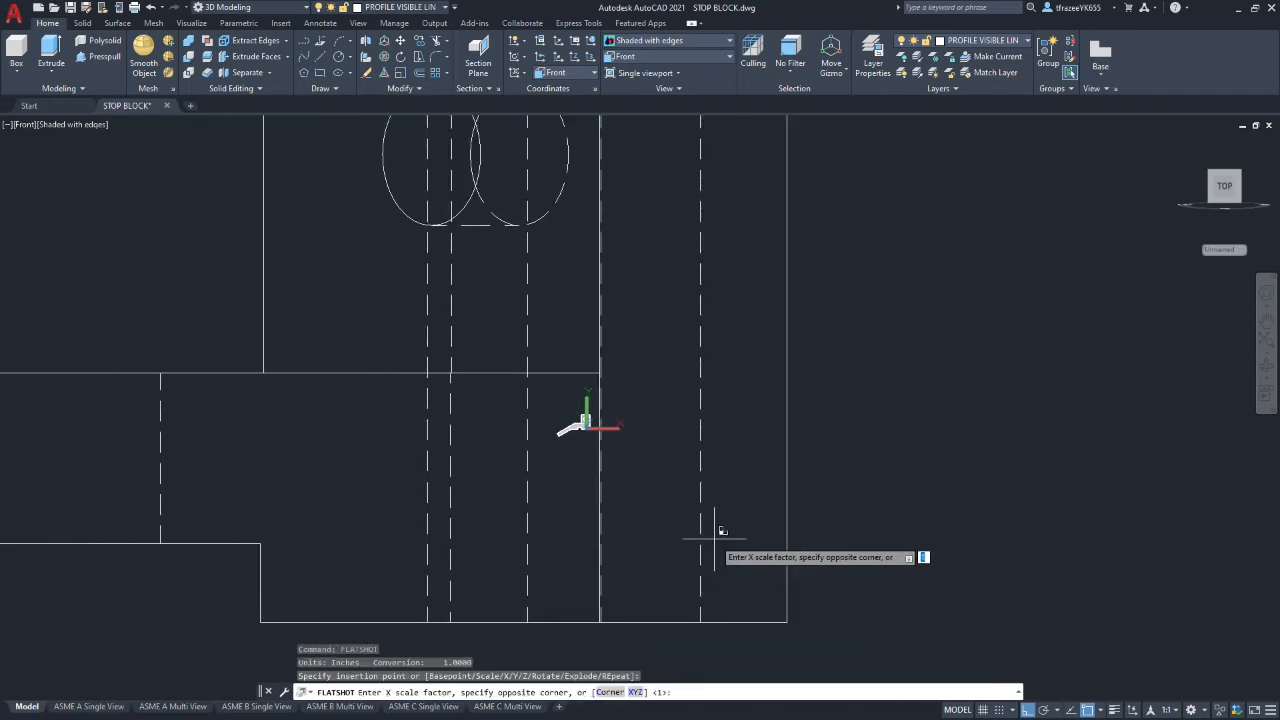
pyautogui.press('Return')
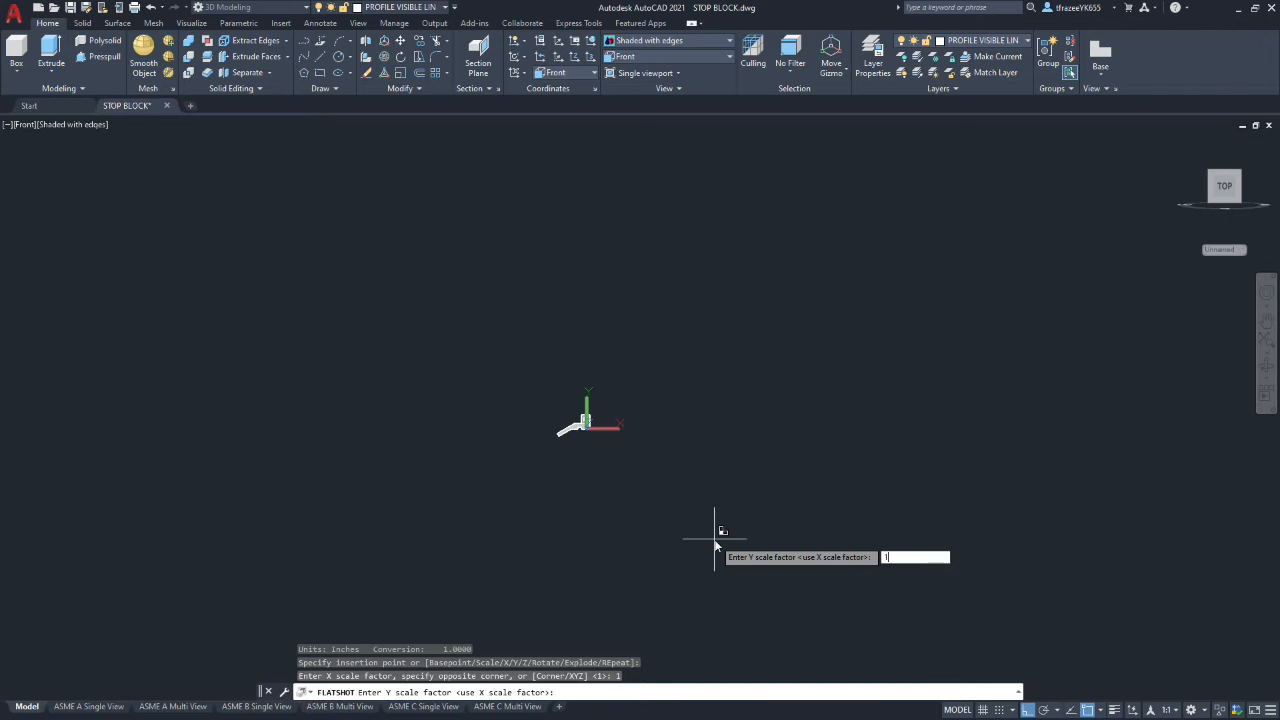
pyautogui.press('Return')
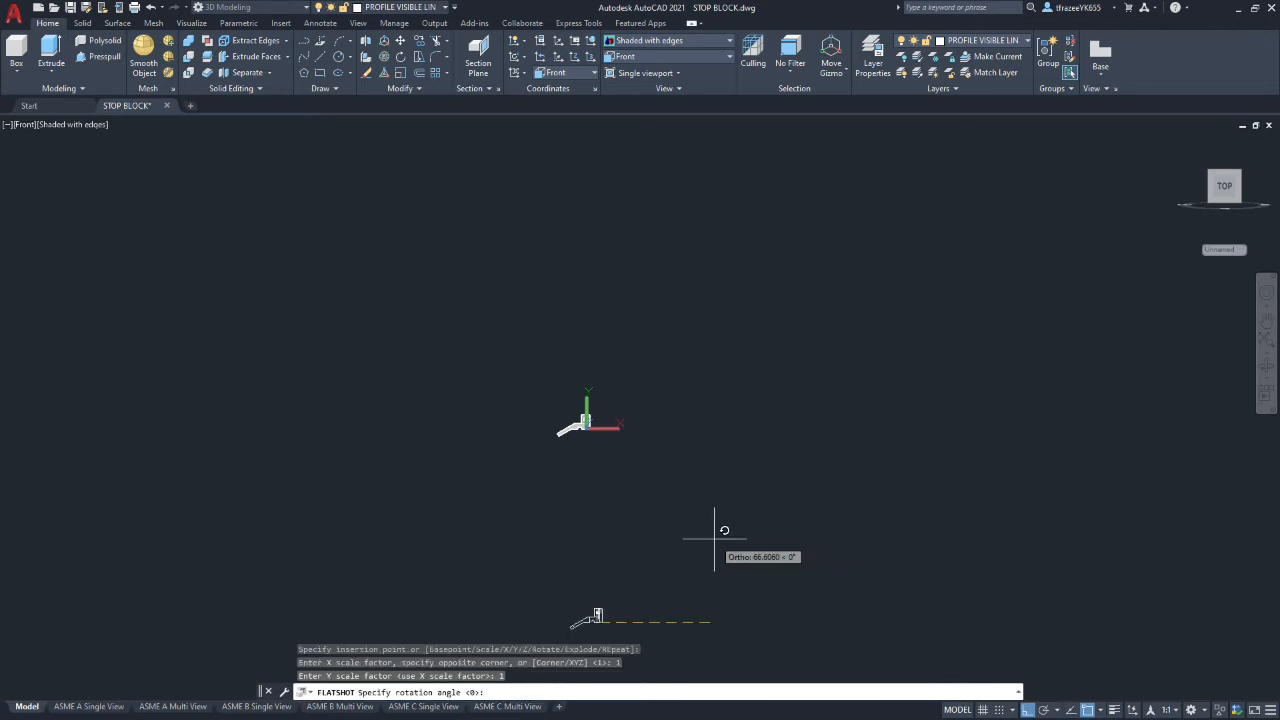
pyautogui.press('Return')
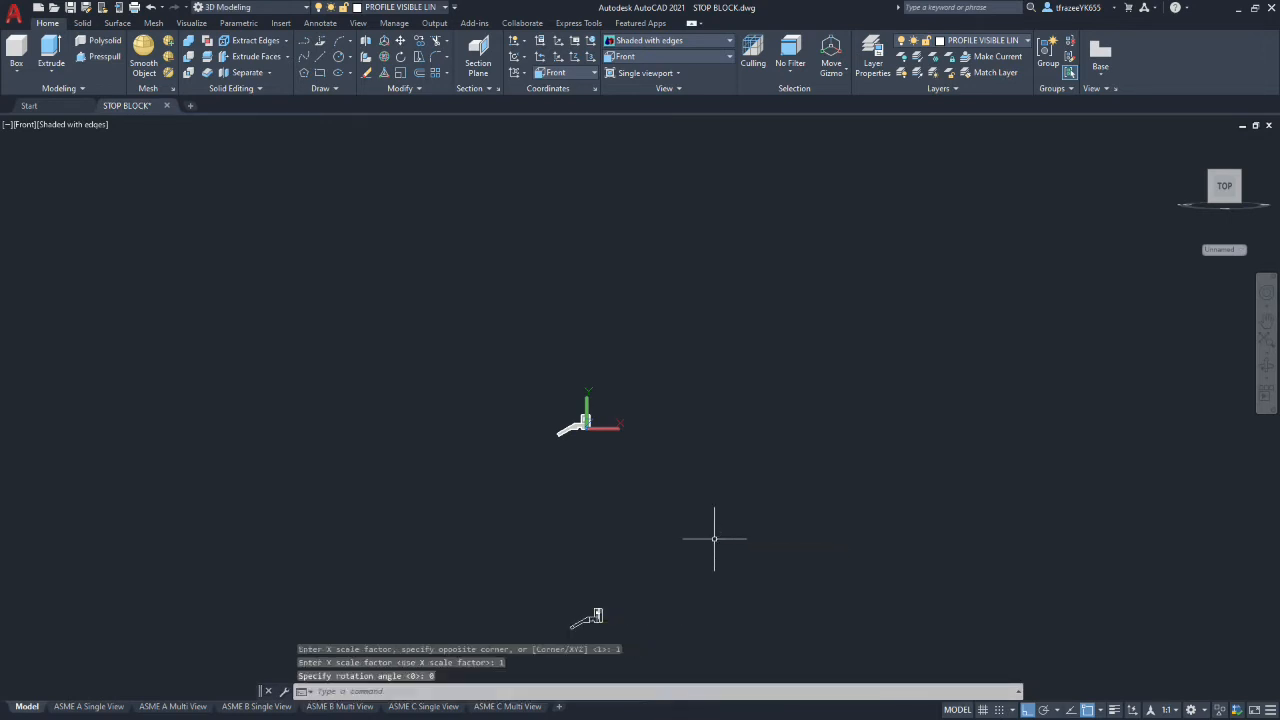
# Switch the model to the preset Top view
pyautogui.scroll(5, 620, 625)
pyautogui.scroll(-6, 628, 423)
pyautogui.scroll(-6, 573, 337)
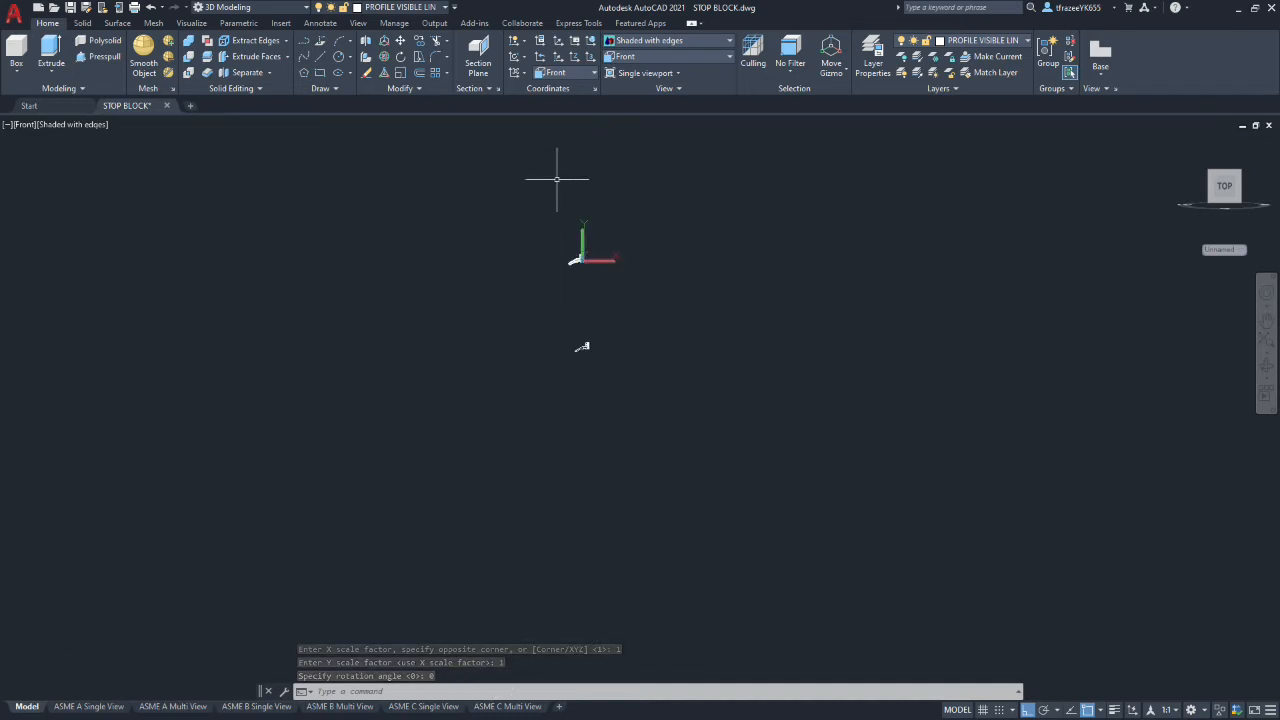
pyautogui.scroll(4, 557, 160)
pyautogui.scroll(2, 593, 223)
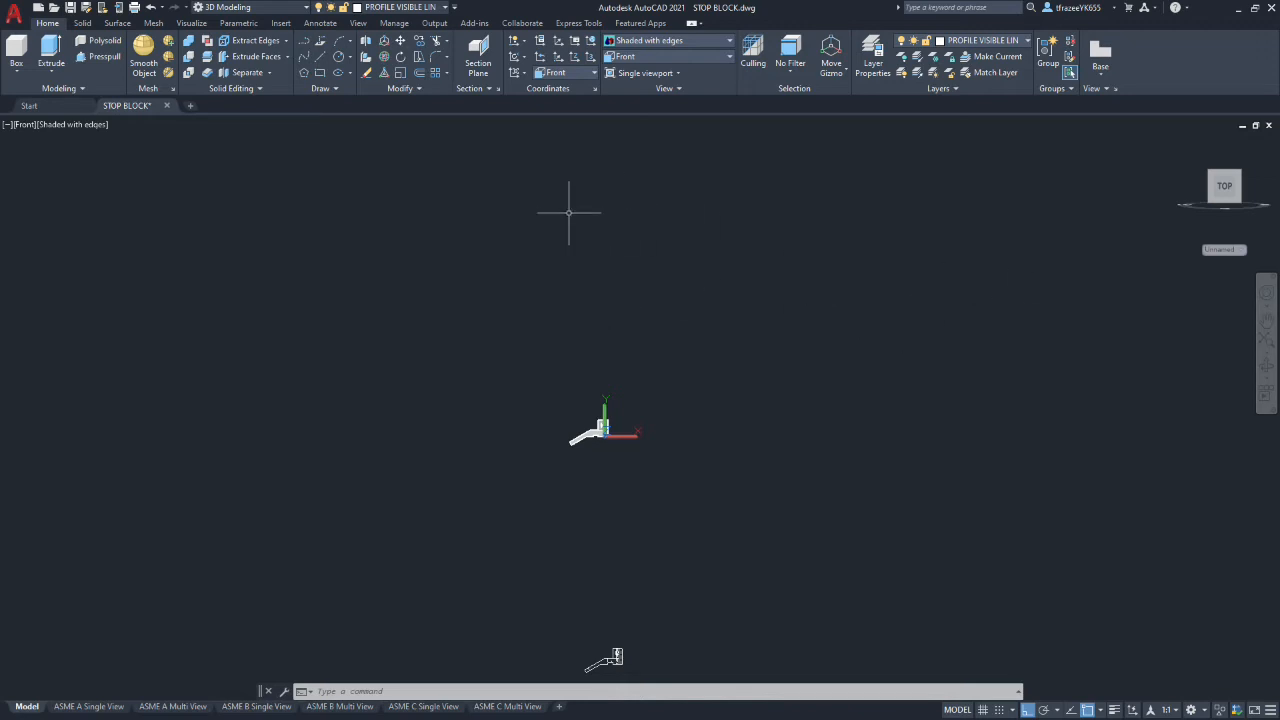
pyautogui.click(732, 58)
pyautogui.click(643, 95)
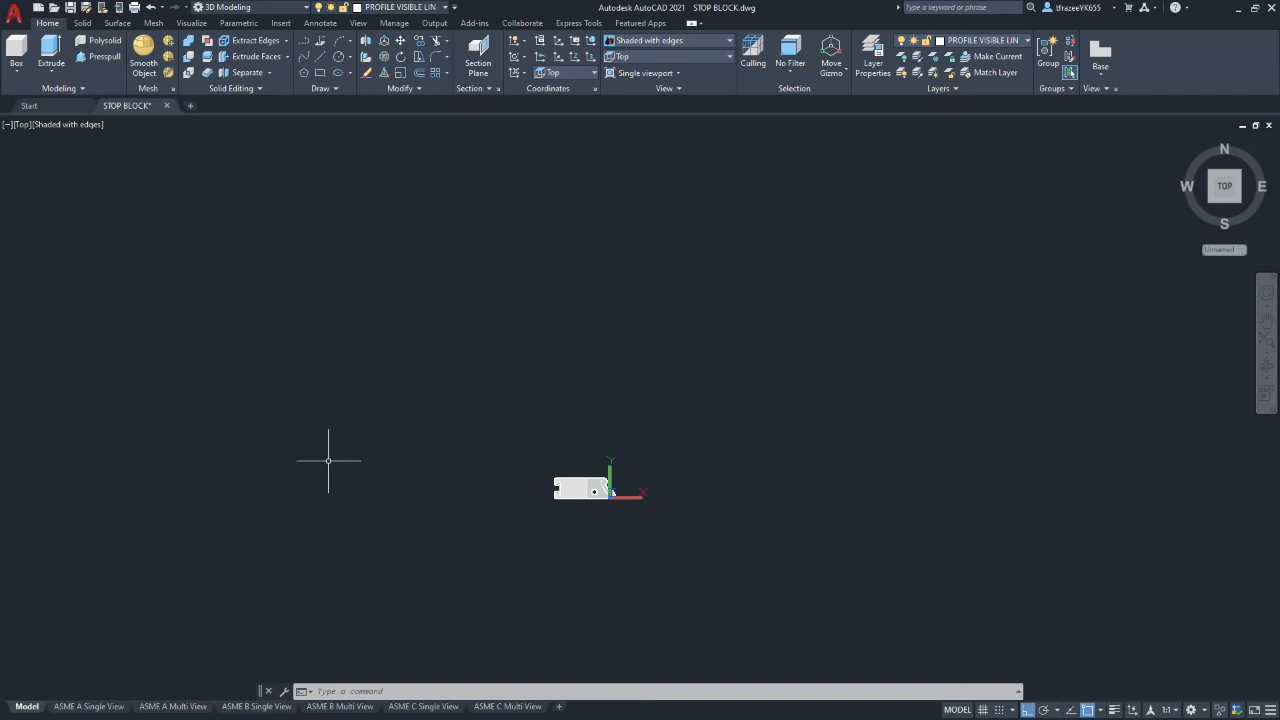
# Create a Flatshot block of the top view with the same line settings and insert it above the model, unrotated at scale 1
pyautogui.write('FLATSHO')
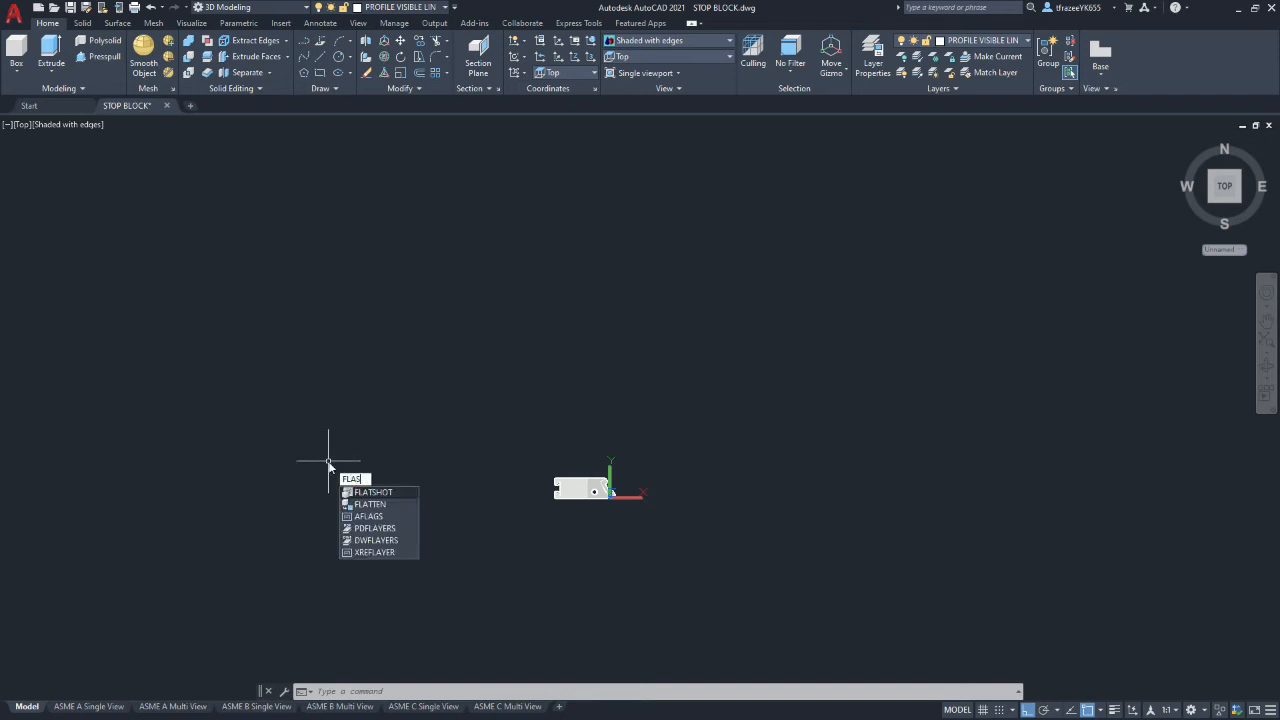
pyautogui.write('T')
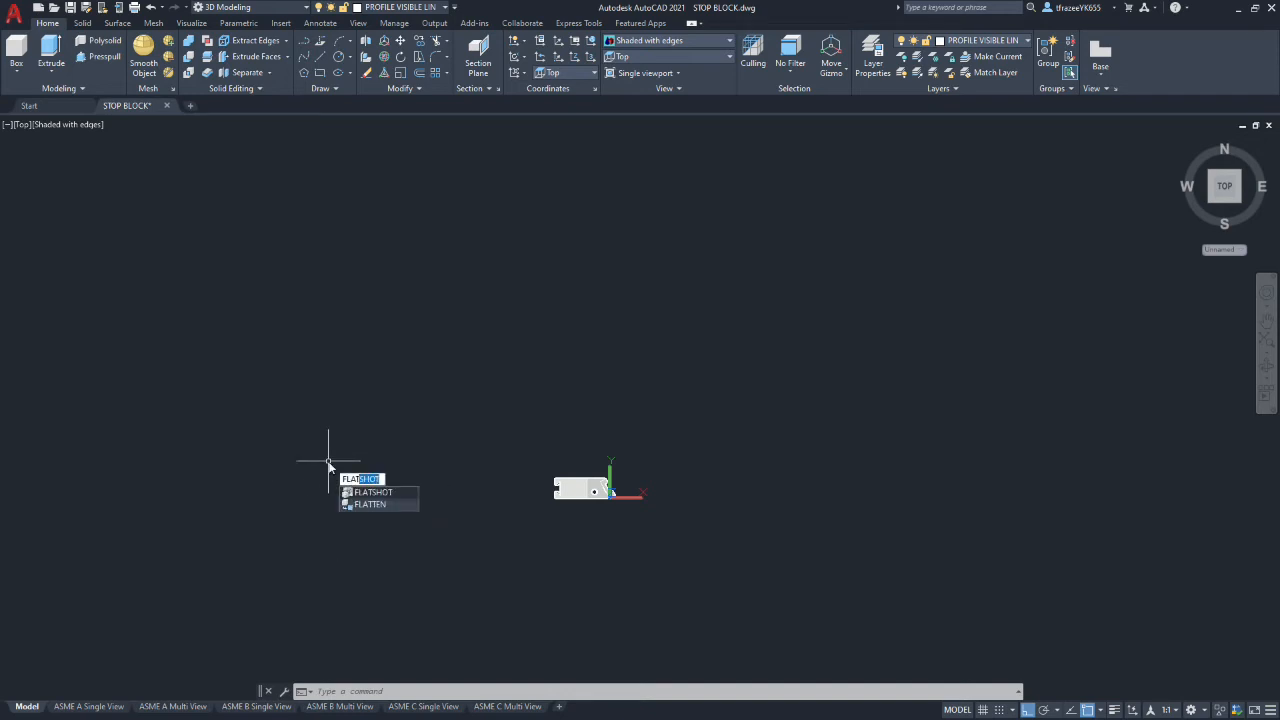
pyautogui.click(375, 492)
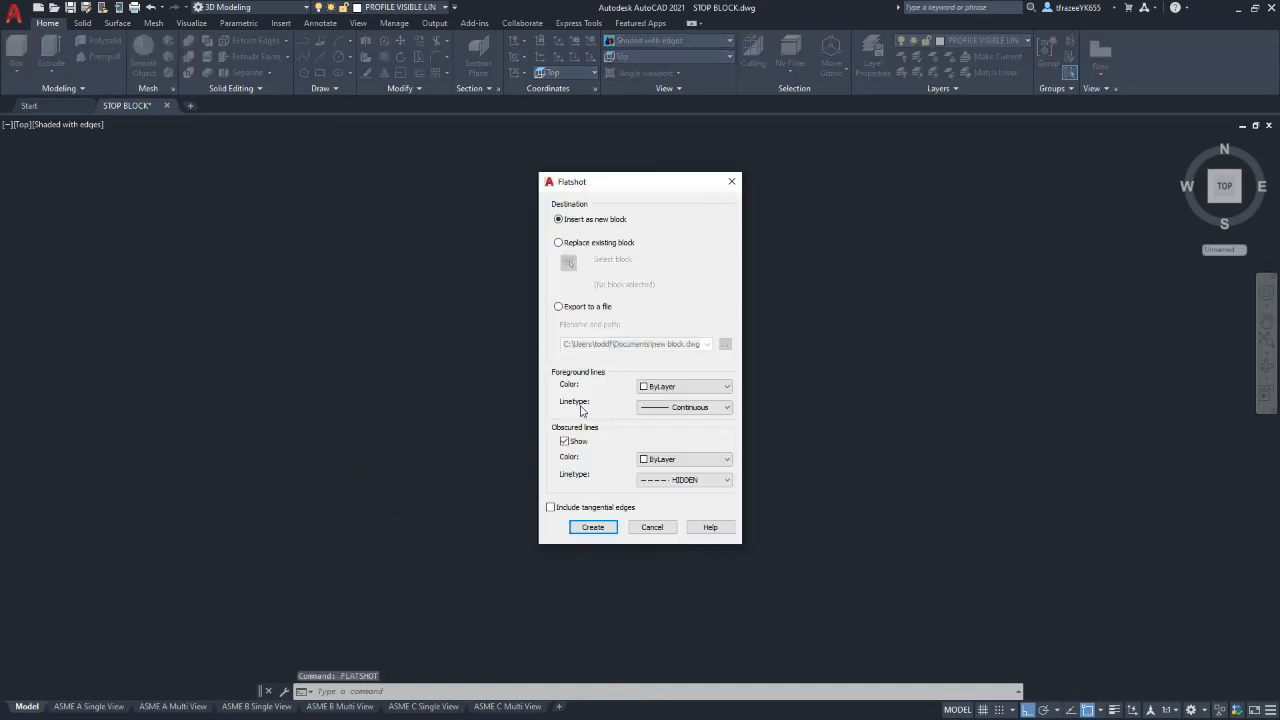
pyautogui.click(592, 527)
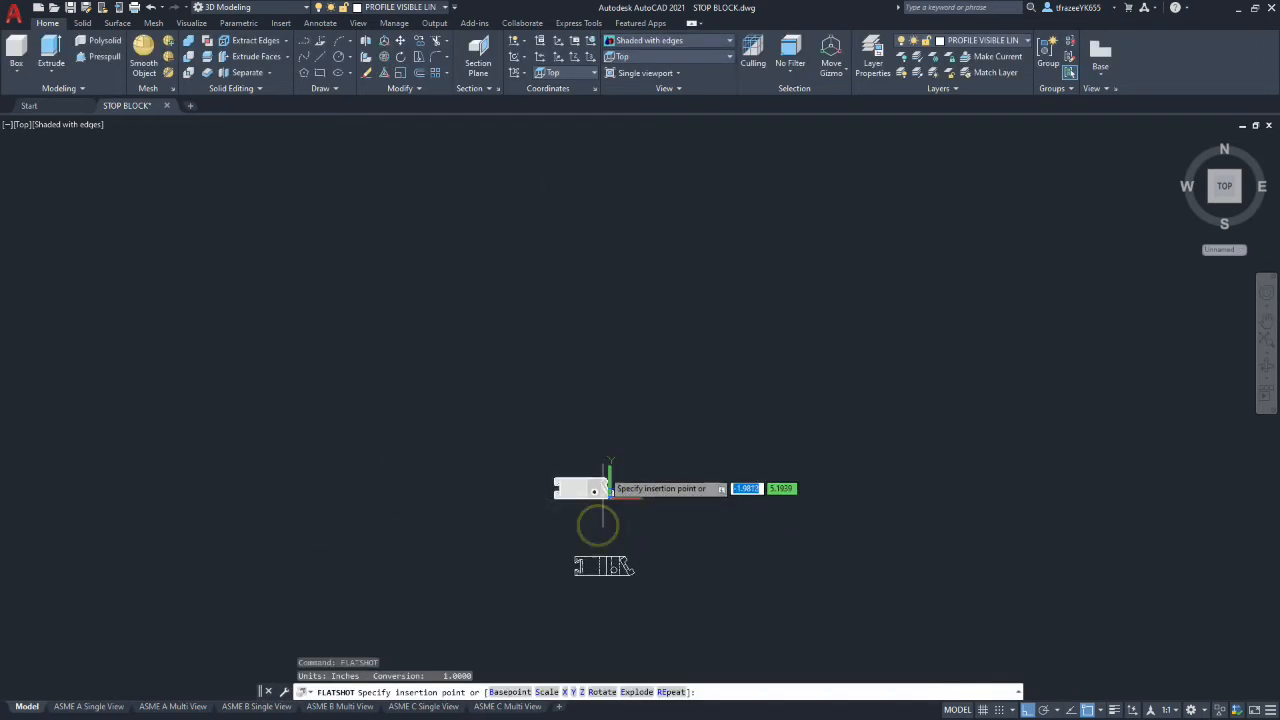
pyautogui.click(575, 175)
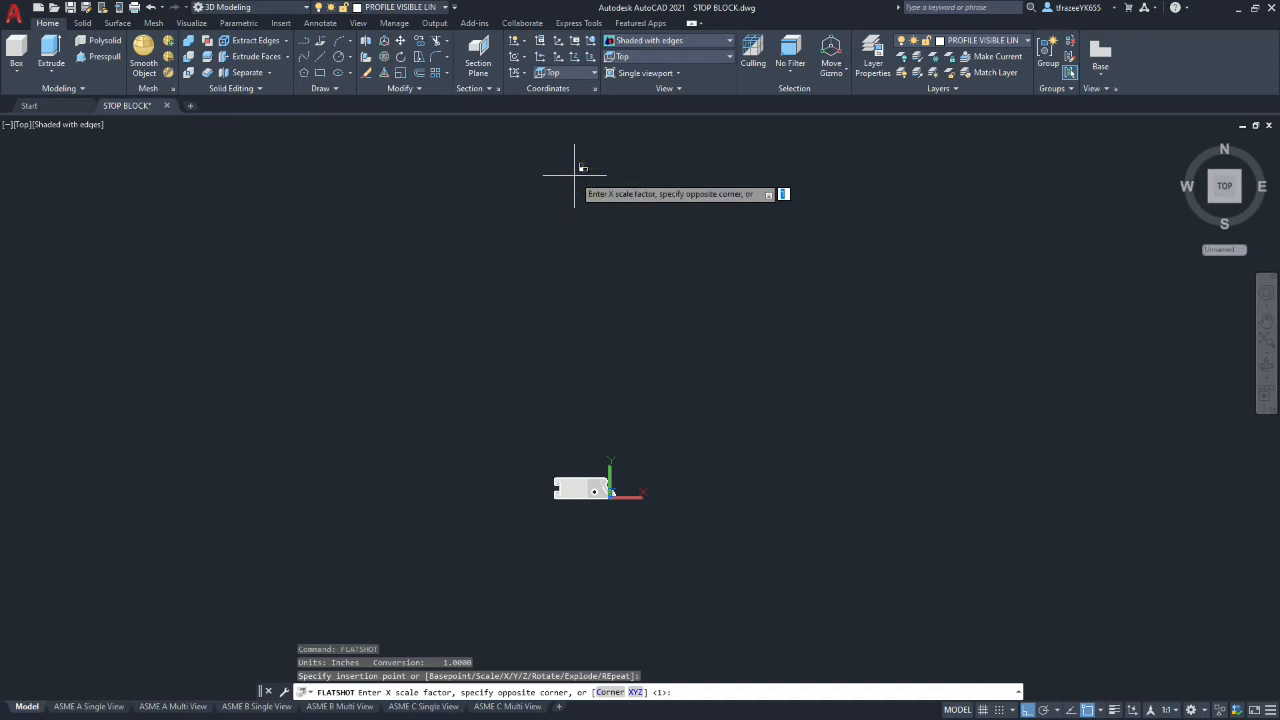
pyautogui.press('Return')
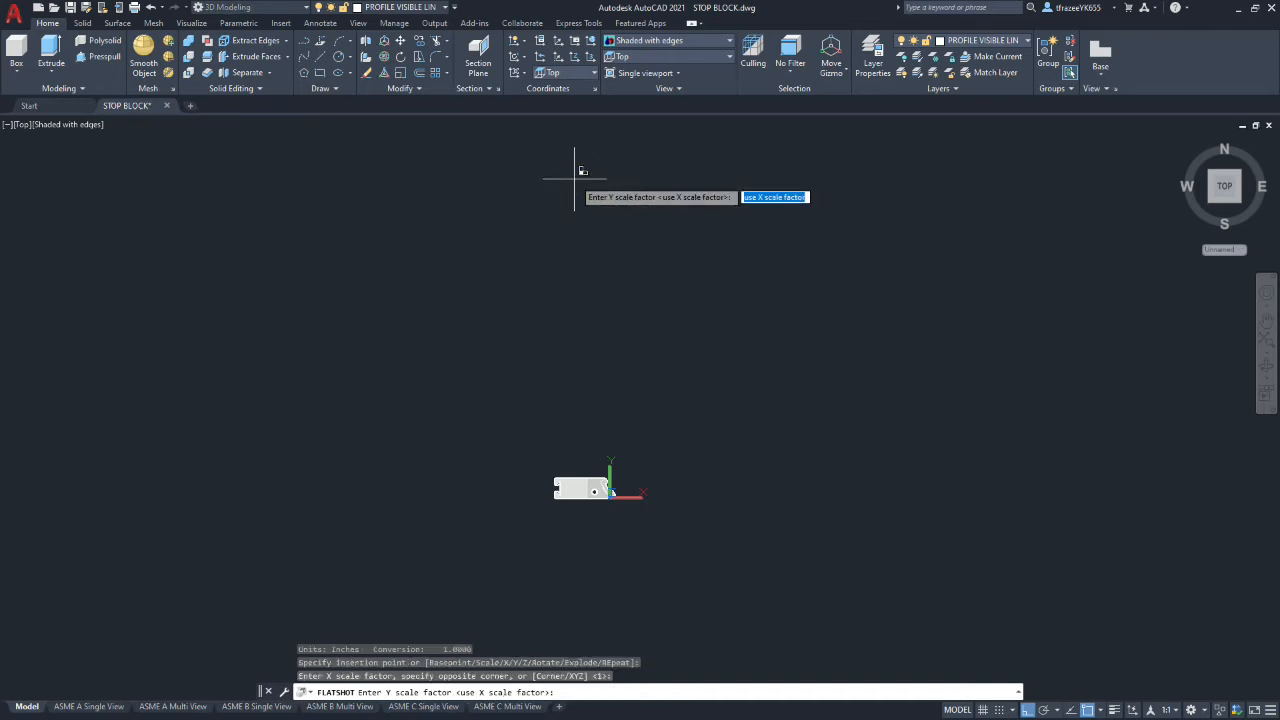
pyautogui.press('Return')
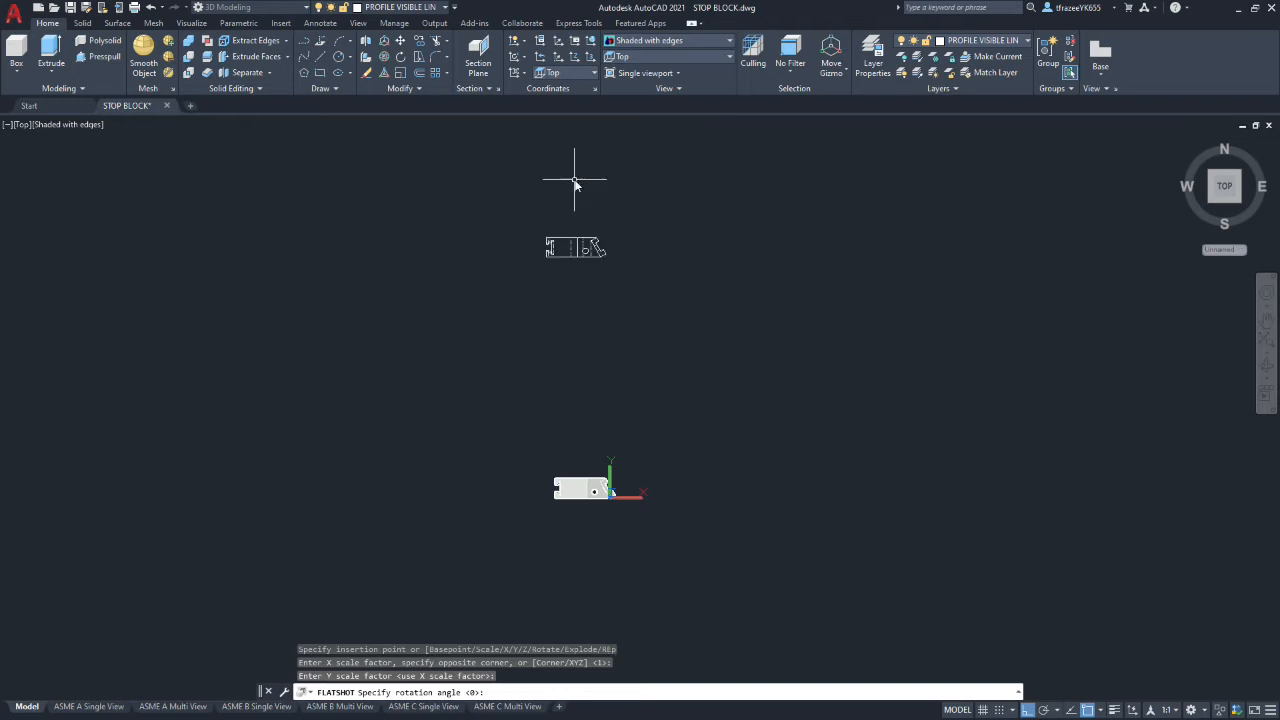
pyautogui.click(580, 177)
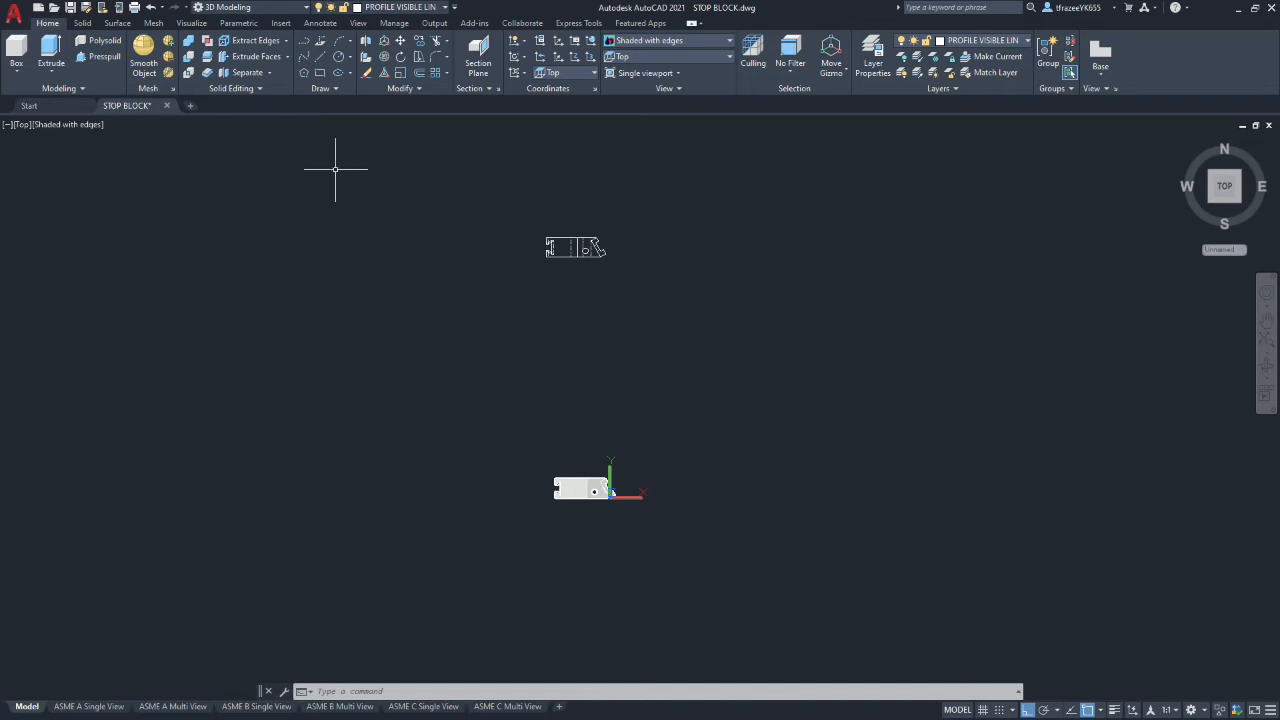
# Restore the saved DOVETAIL AUX view
pyautogui.click(730, 58)
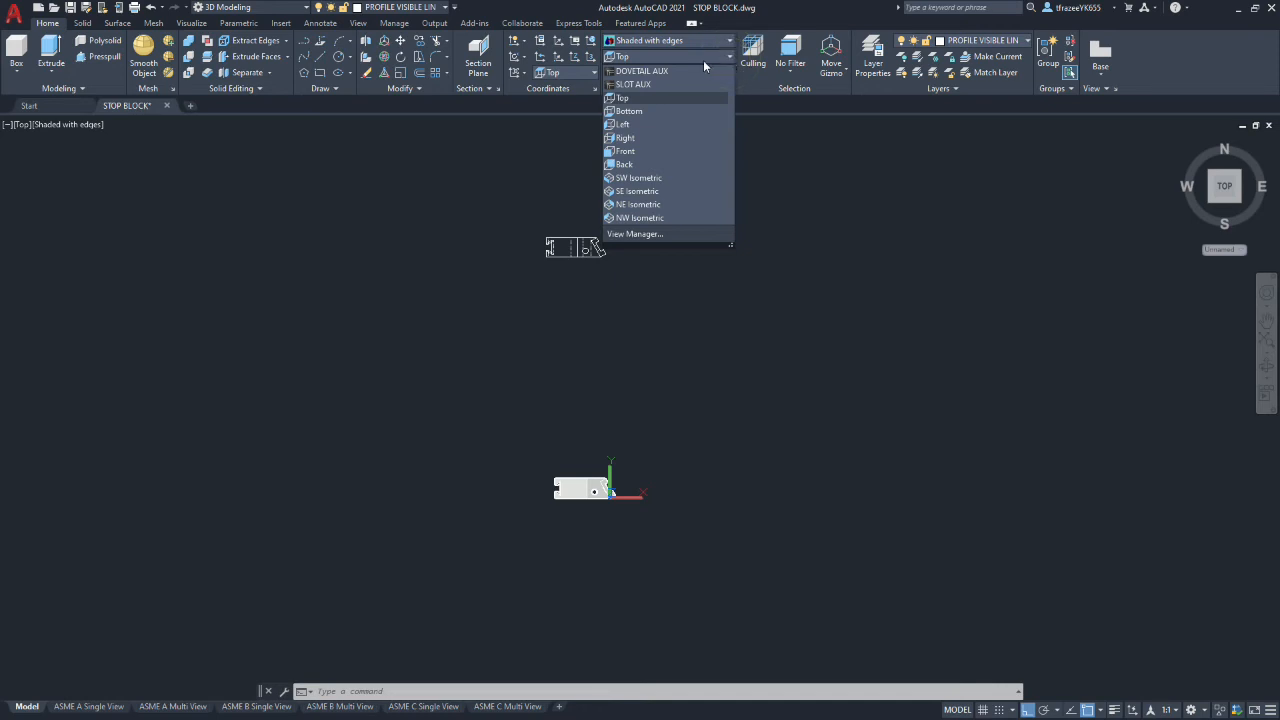
pyautogui.click(641, 71)
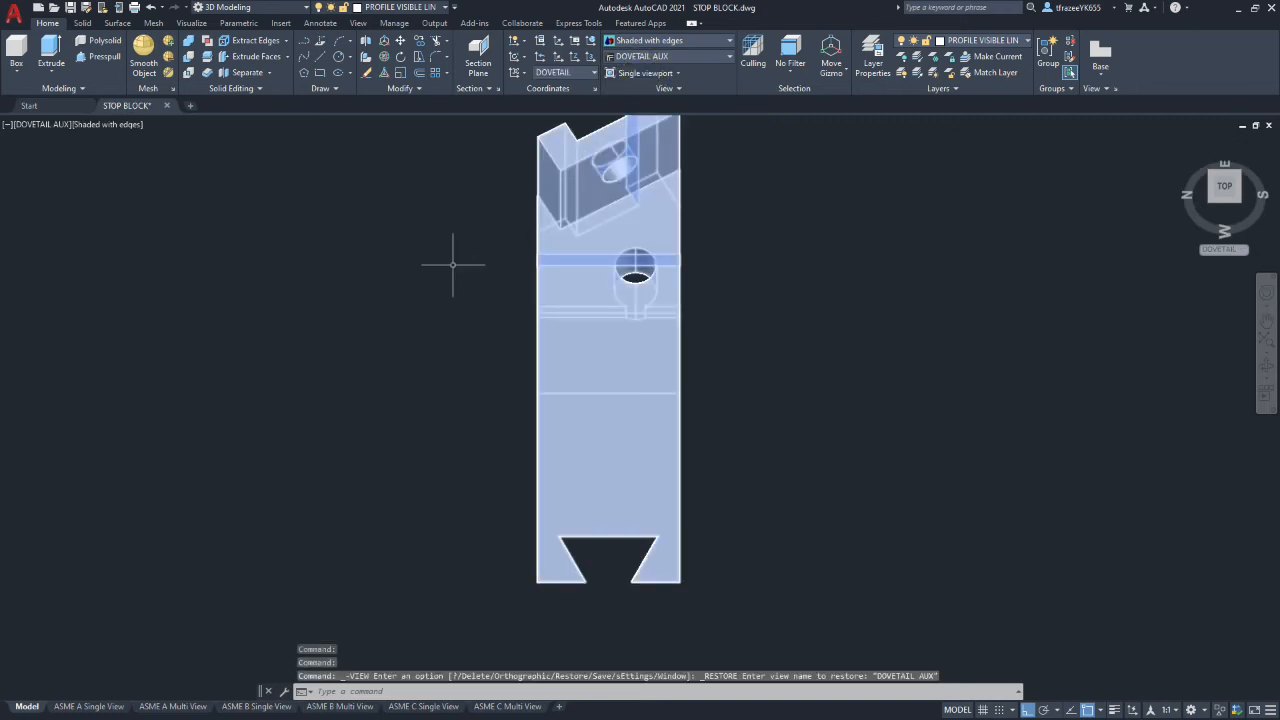
pyautogui.scroll(2, 819, 365)
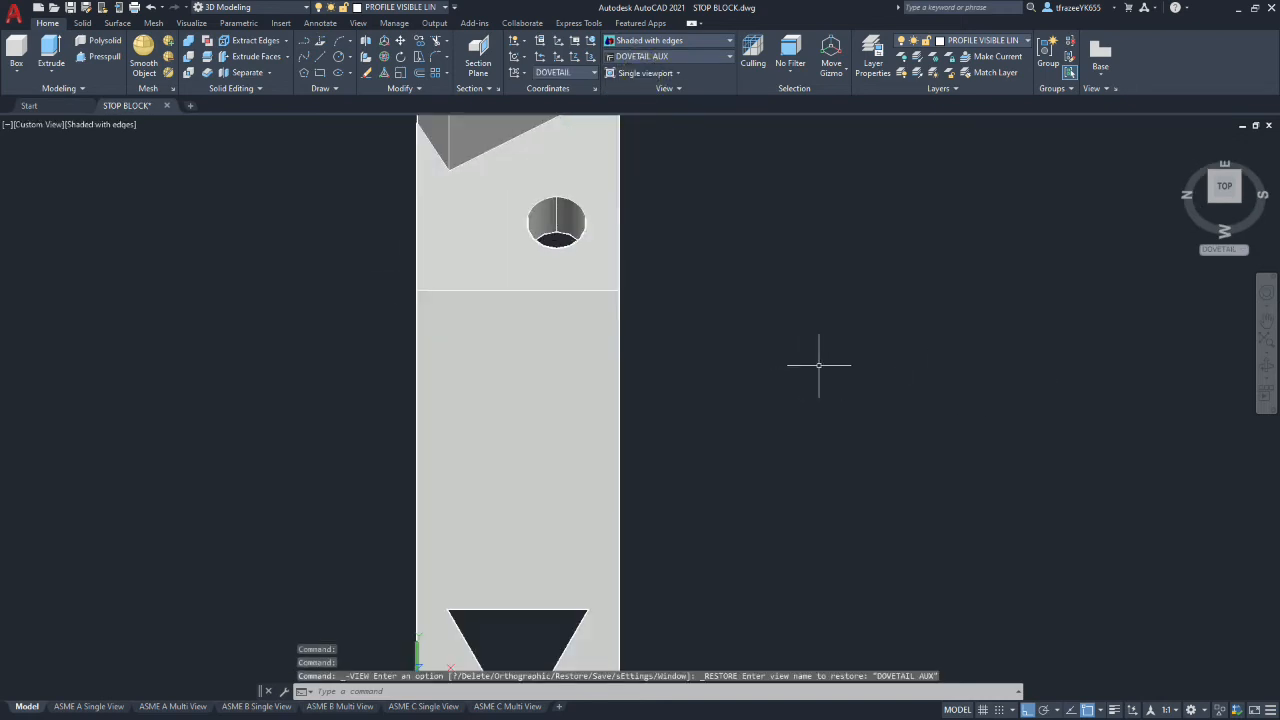
pyautogui.scroll(-4, 820, 363)
# Set up a Flatshot of the dovetail auxiliary view with the display of obscured lines turned off
pyautogui.write('fl')
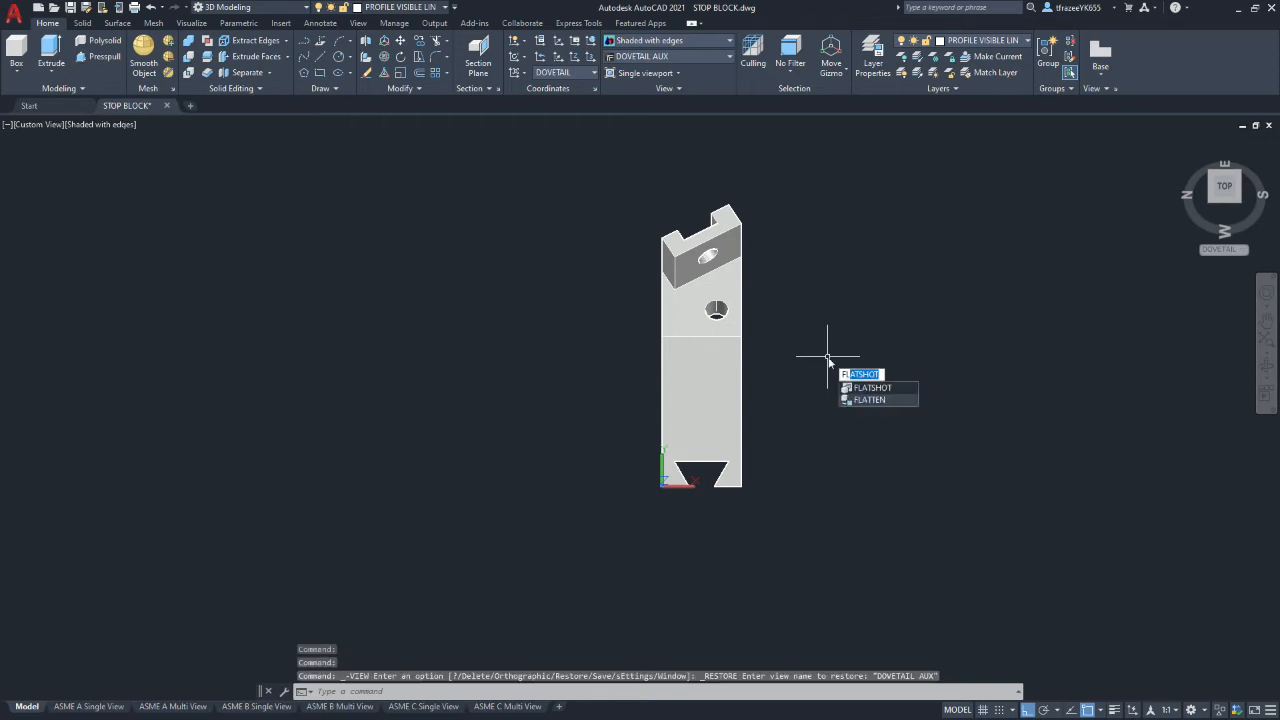
pyautogui.press('Return')
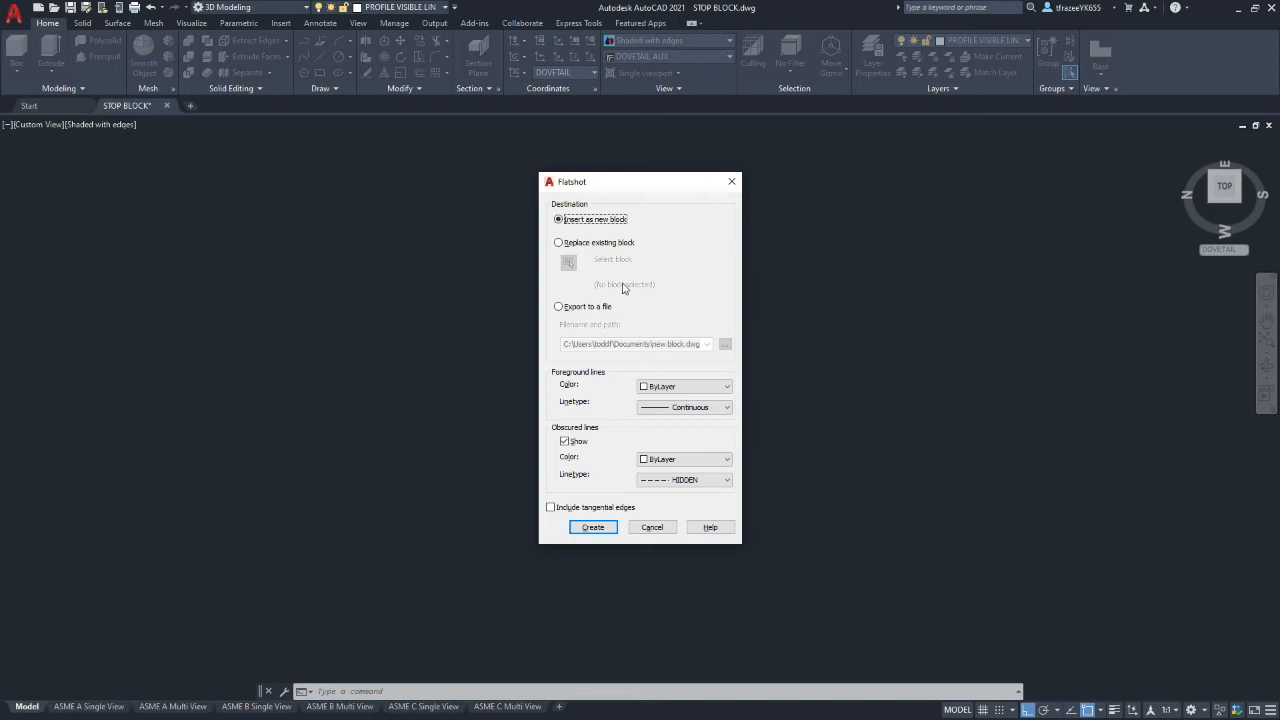
pyautogui.click(564, 442)
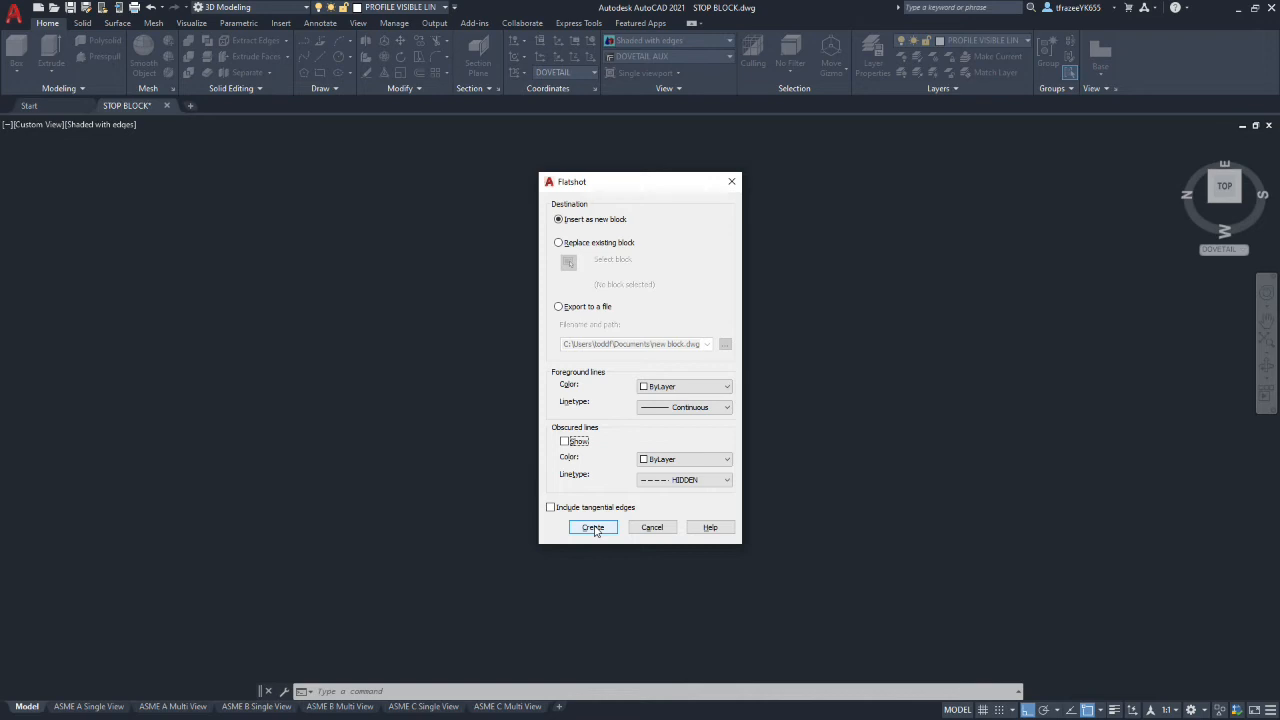
# Create the dovetail auxiliary Flatshot block and insert it to the right of the model at scale 1 with a rotation of 0
pyautogui.click(593, 527)
pyautogui.scroll(-5, 594, 523)
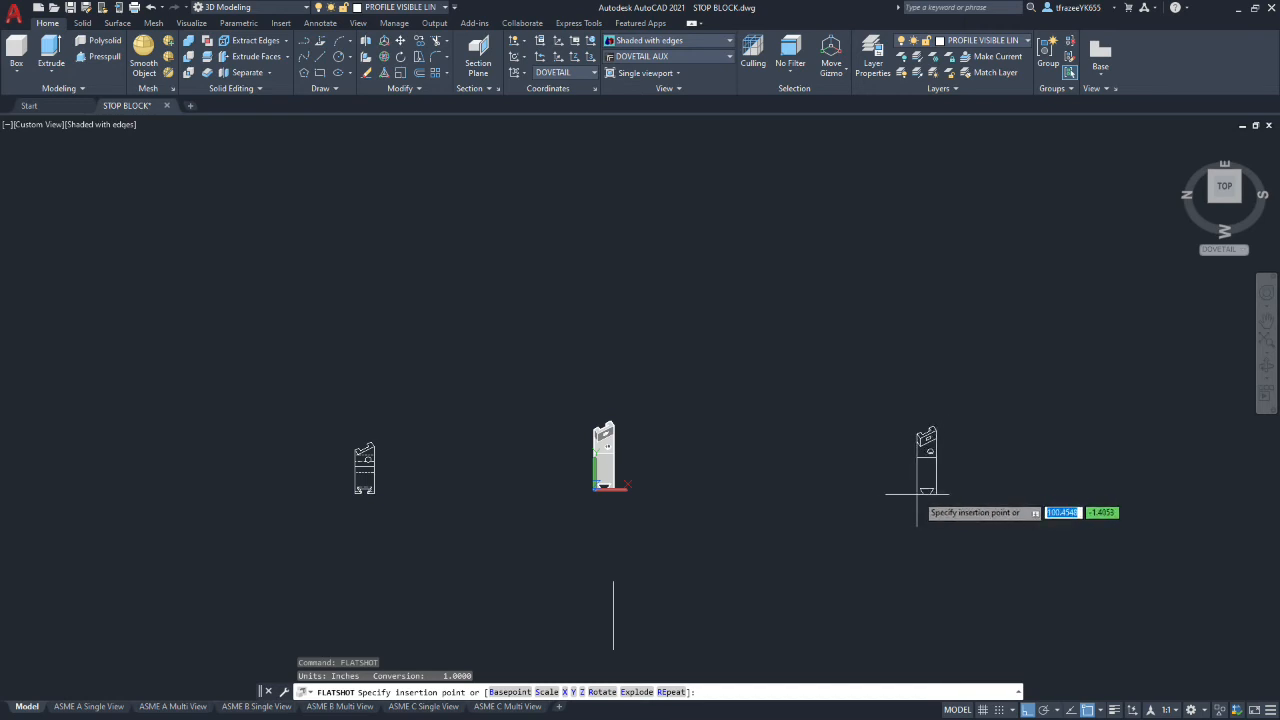
pyautogui.click(937, 496)
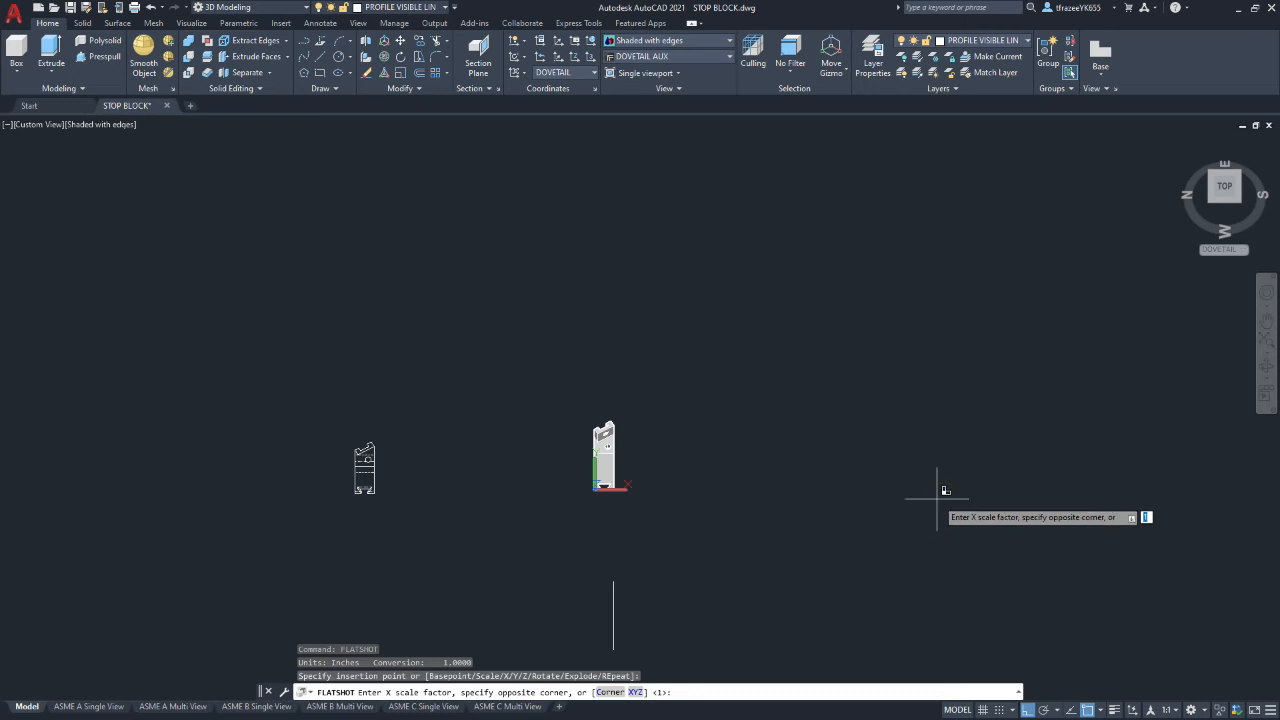
pyautogui.press('Return')
pyautogui.press('Return')
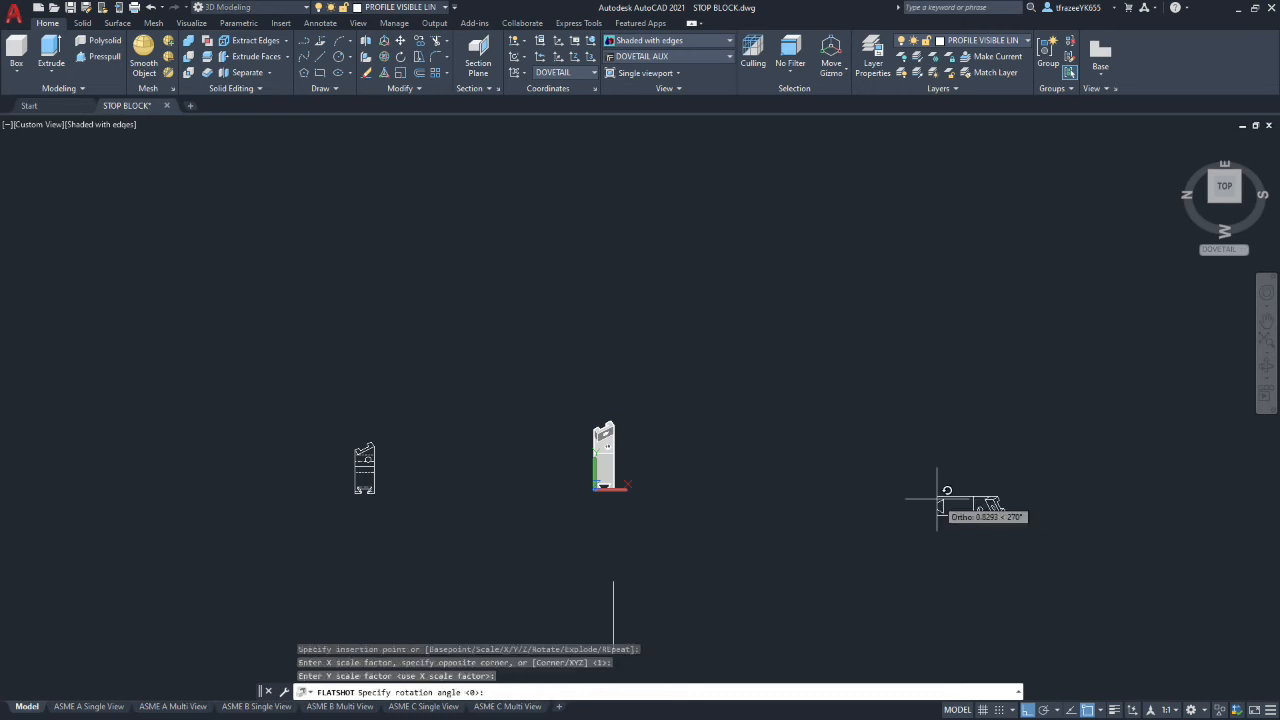
pyautogui.write('0')
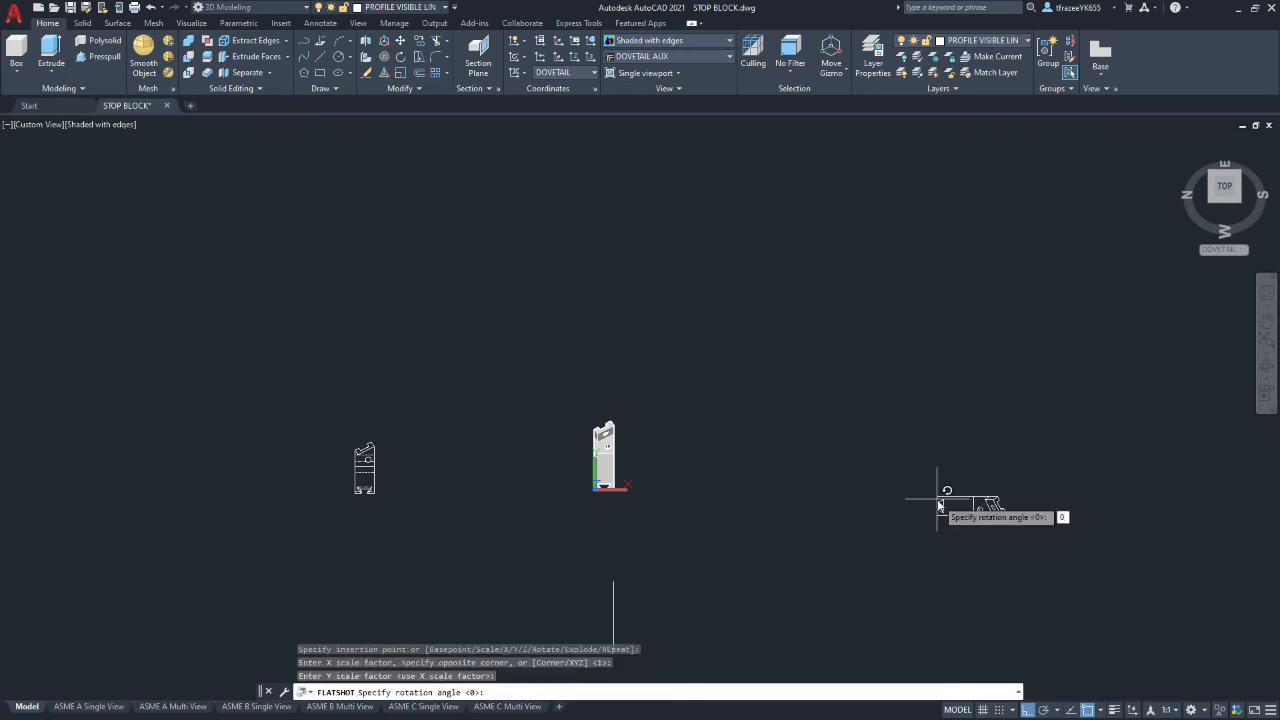
pyautogui.press('Return')
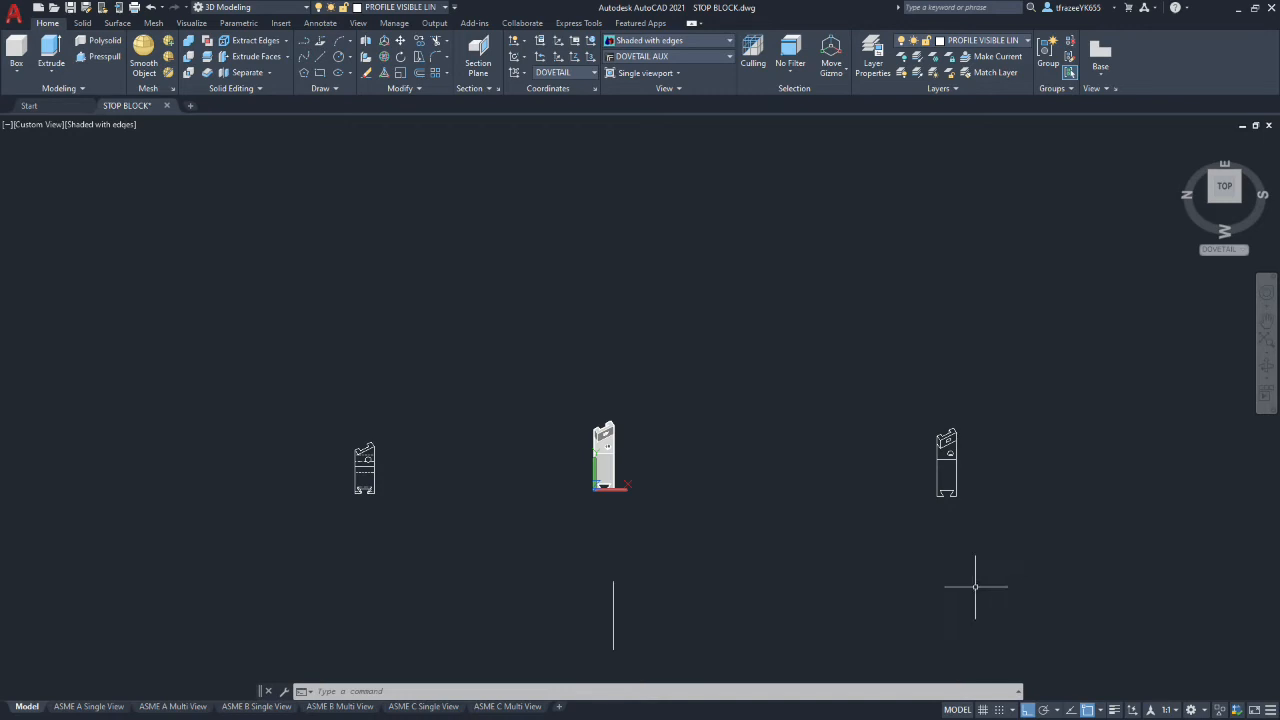
# Restore the saved SLOT AUX view with open space around the model
pyautogui.click(710, 58)
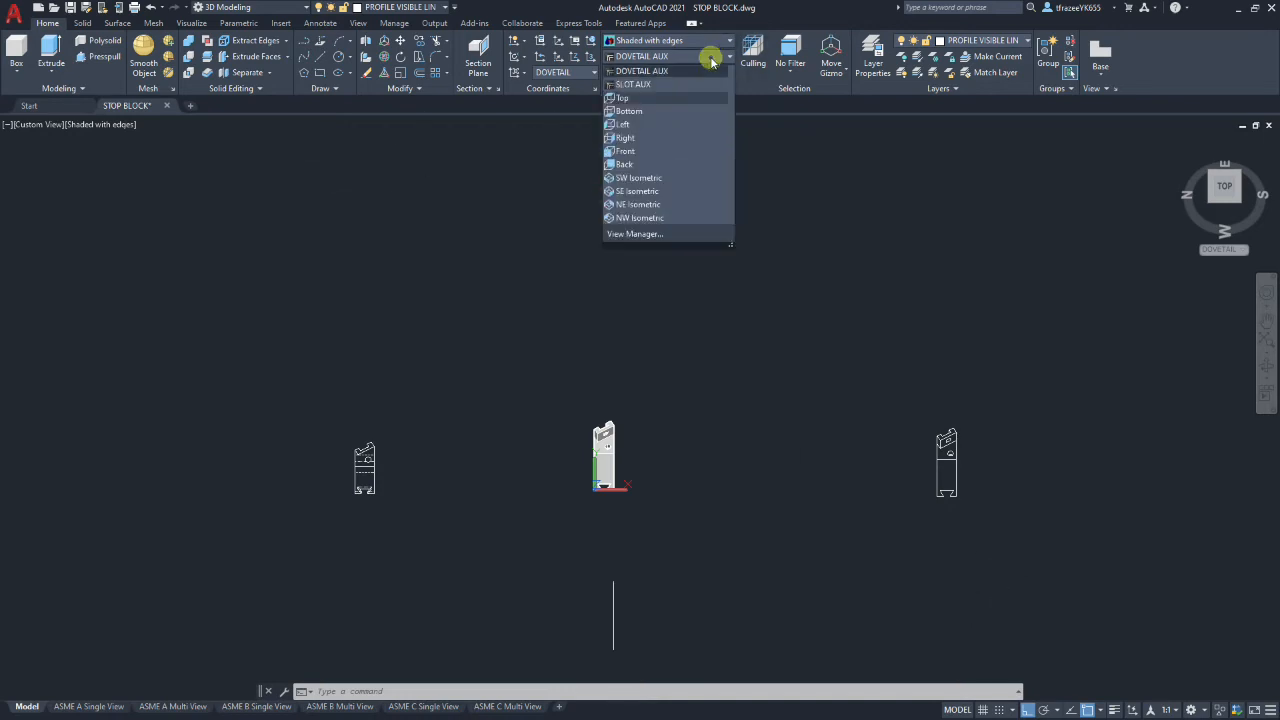
pyautogui.click(636, 85)
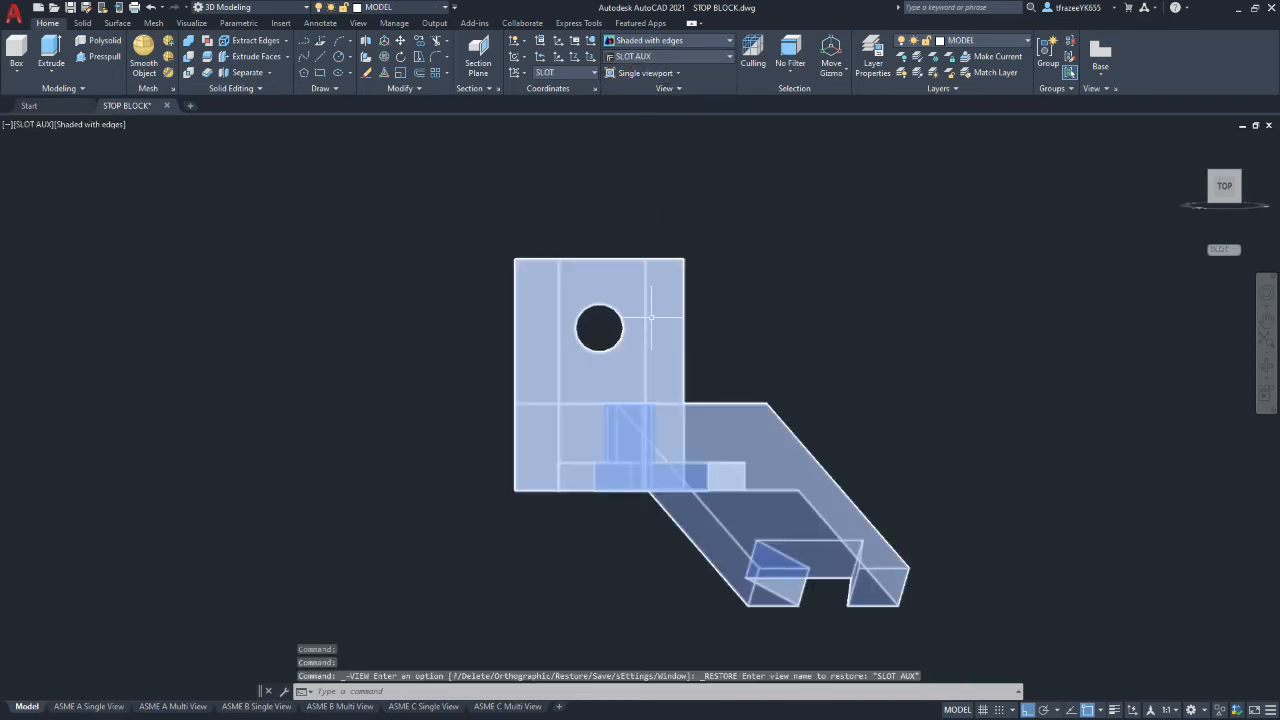
pyautogui.scroll(-1, 930, 308)
pyautogui.scroll(-1, 940, 303)
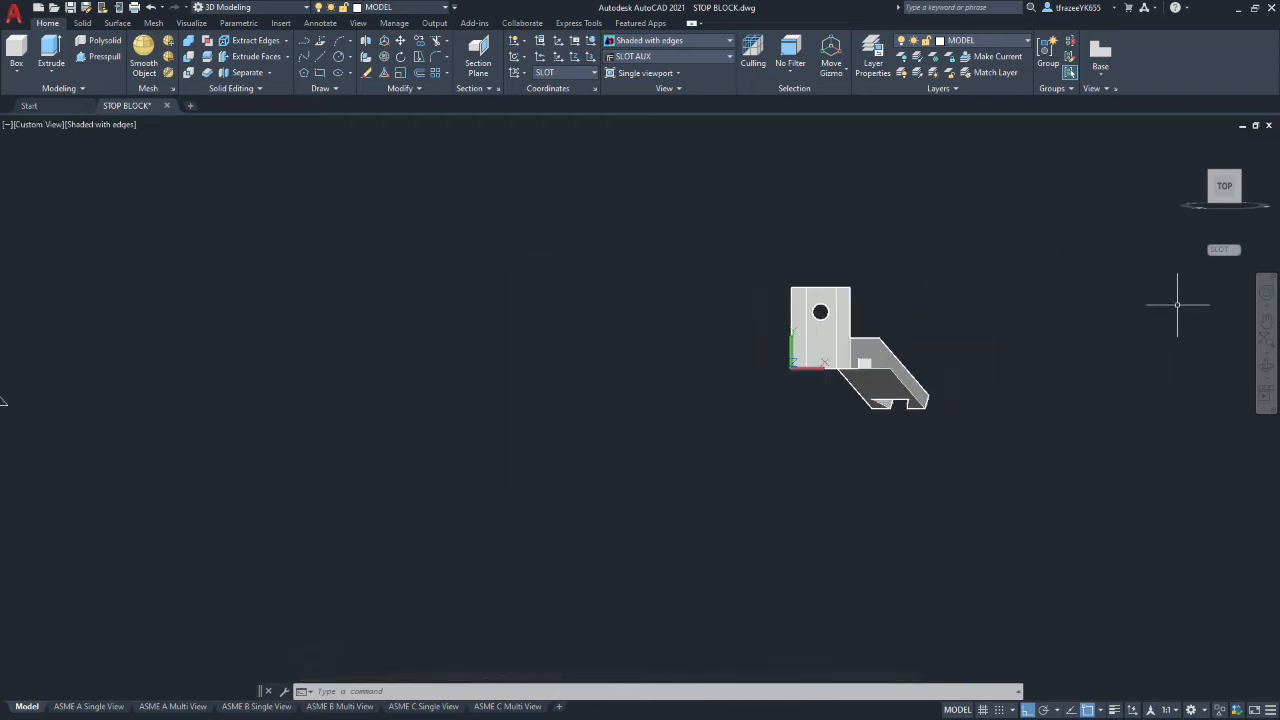
pyautogui.scroll(1, 1176, 305)
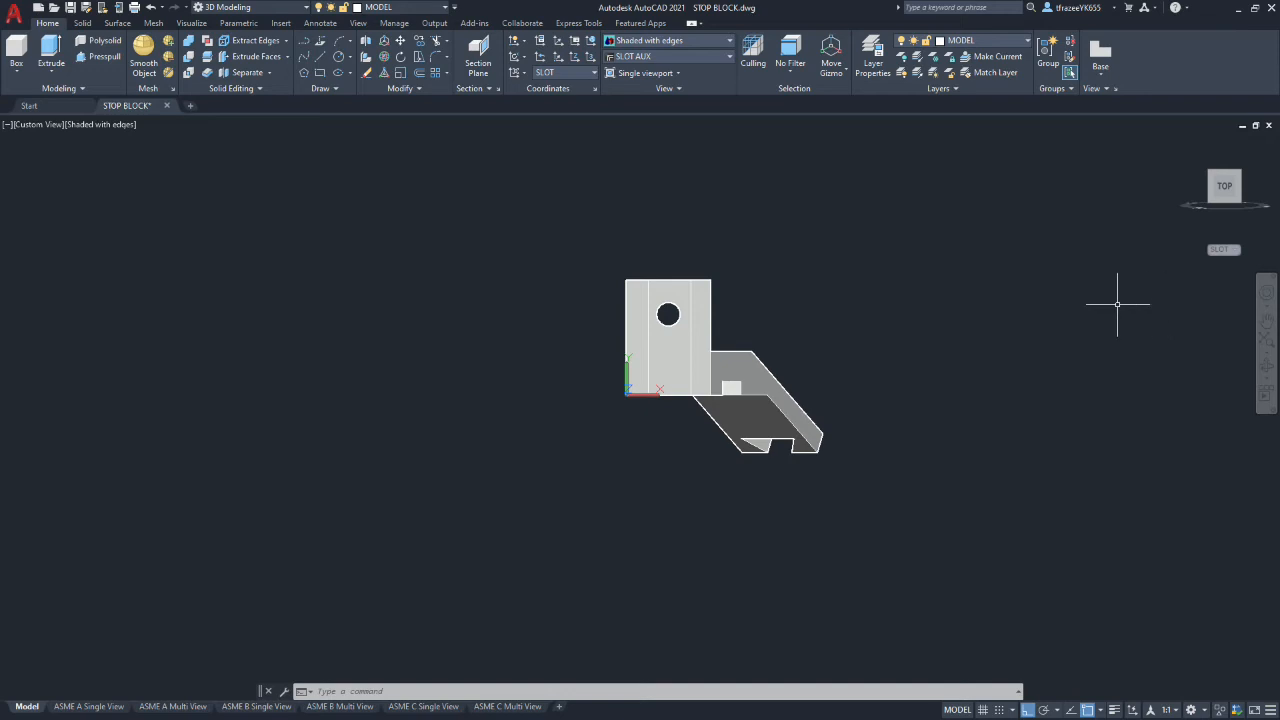
# Create a Flatshot block of the slot auxiliary view without obscured lines and insert it above the model, unrotated at scale 1
pyautogui.write('FLATSHOT')
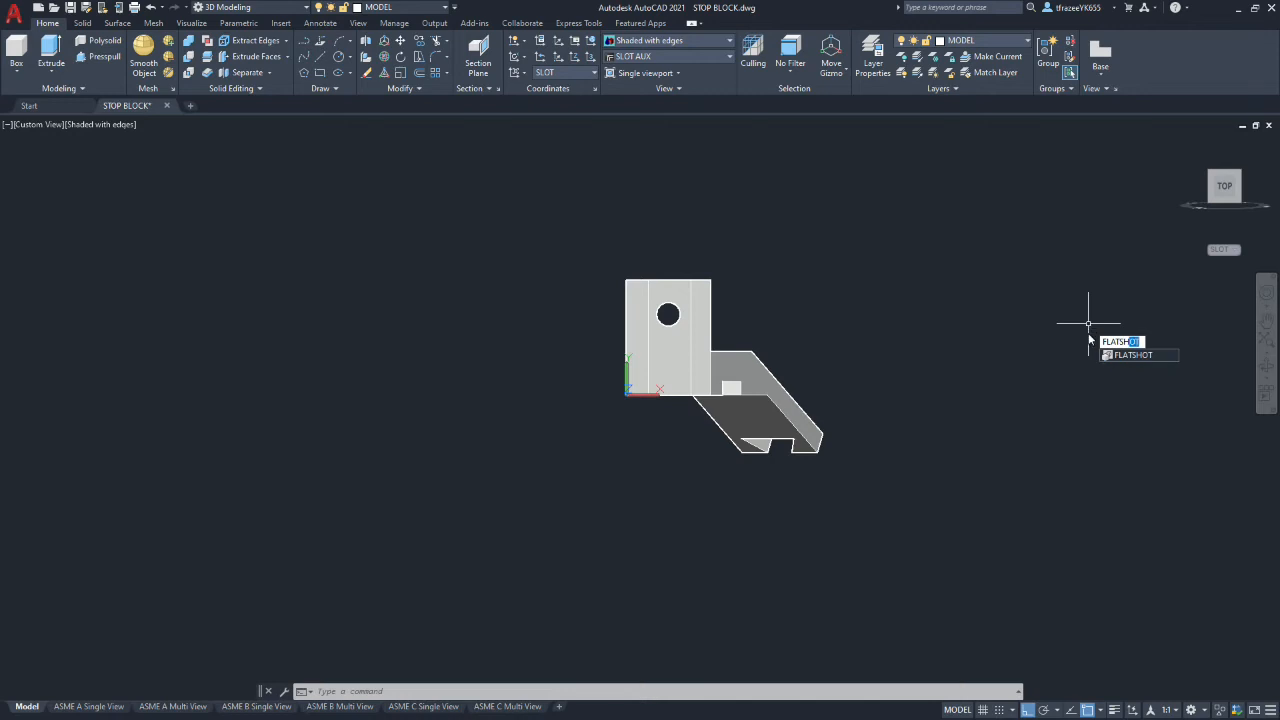
pyautogui.click(1152, 355)
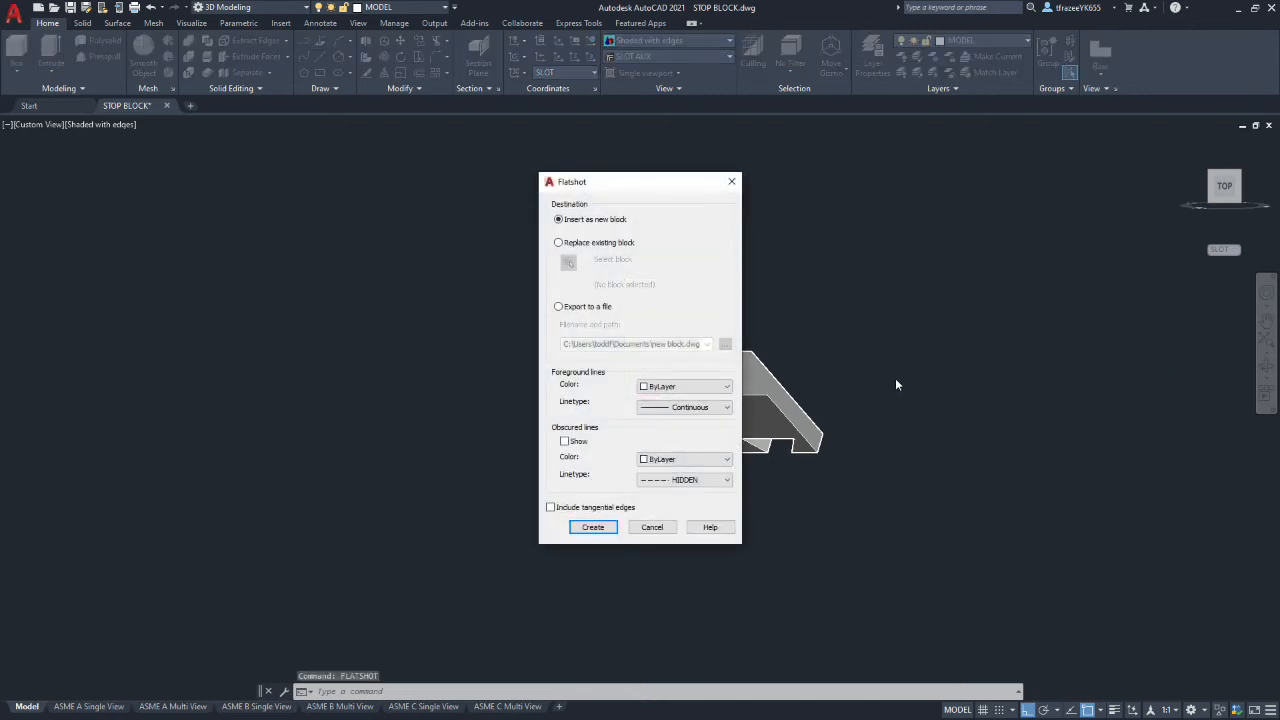
pyautogui.click(593, 527)
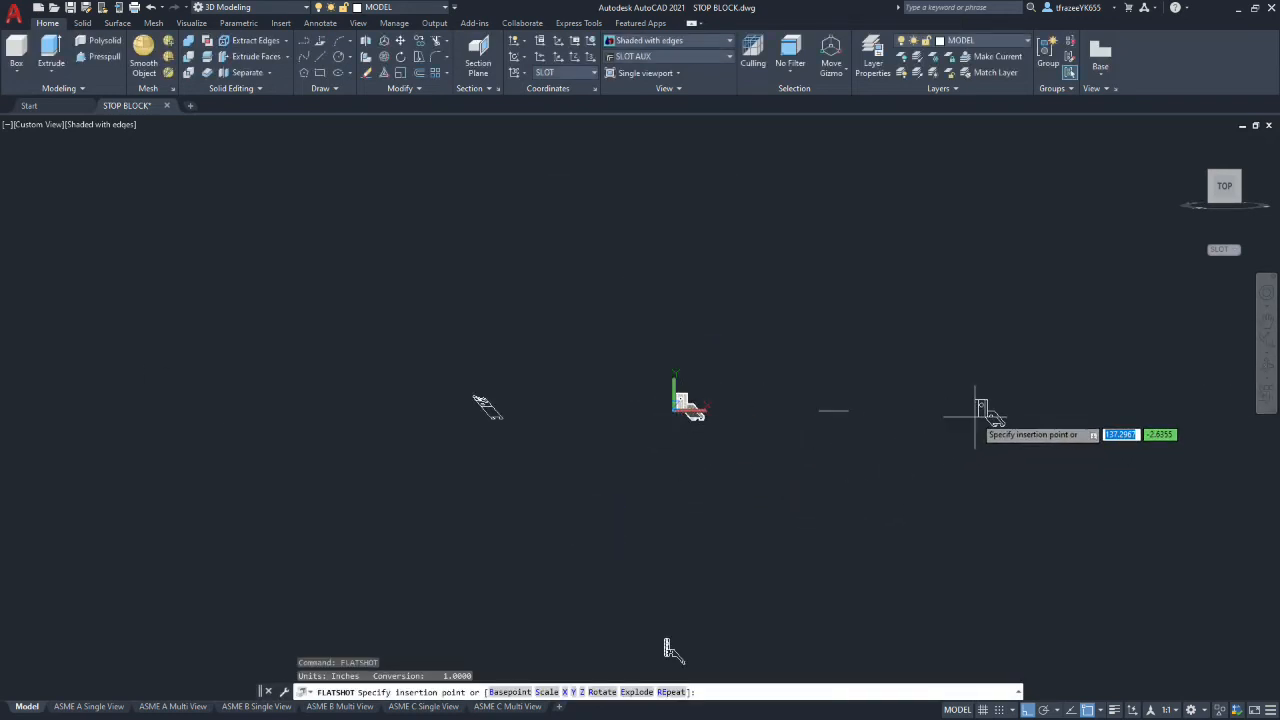
pyautogui.click(661, 262)
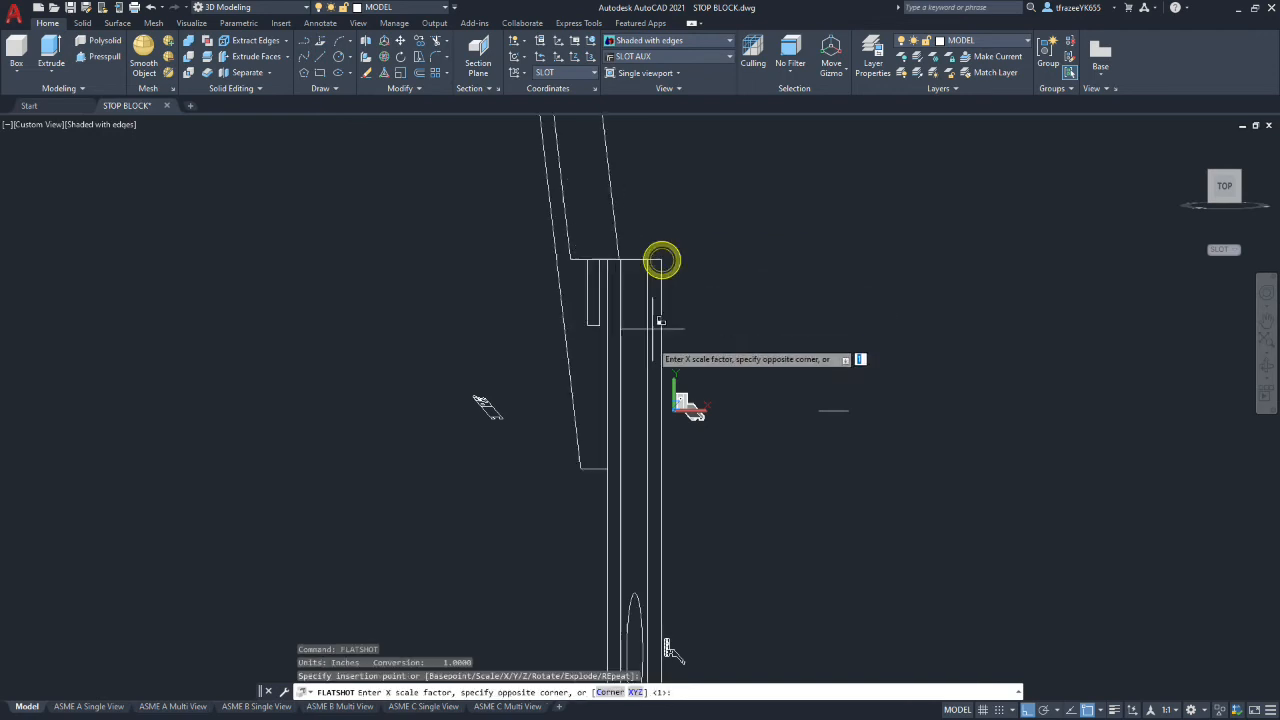
pyautogui.write('1')
pyautogui.press('Return')
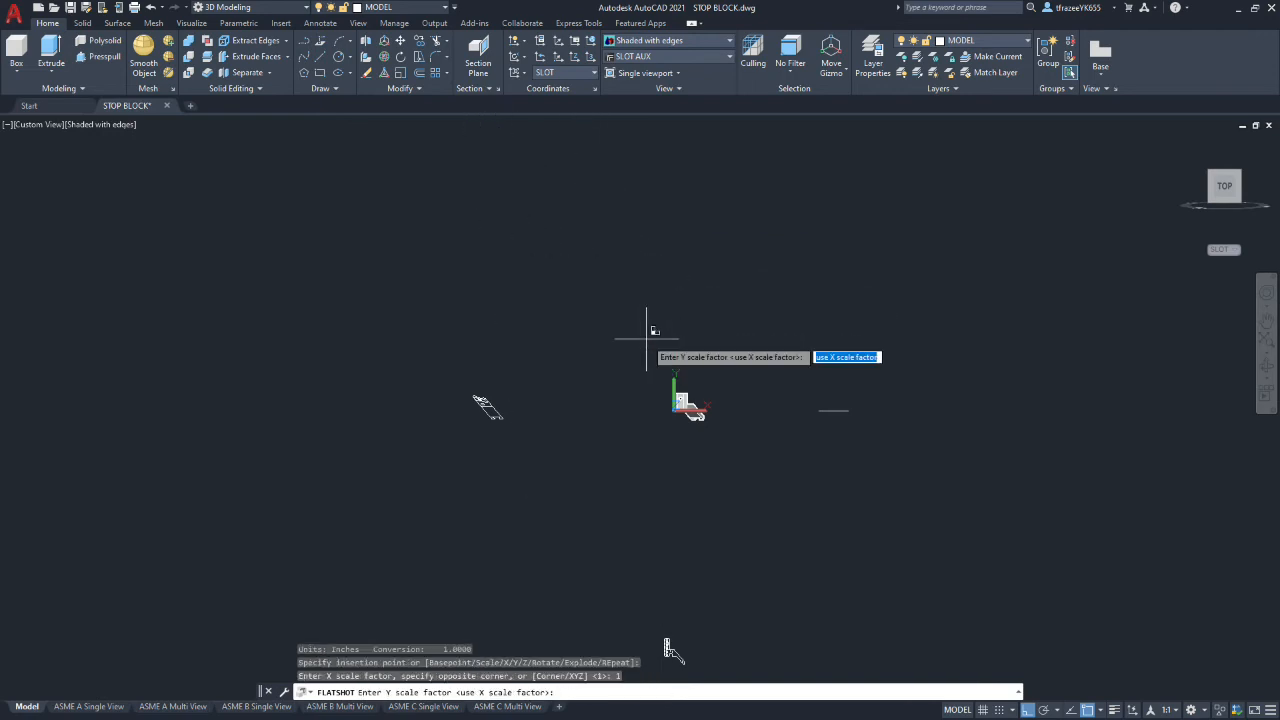
pyautogui.press('Return')
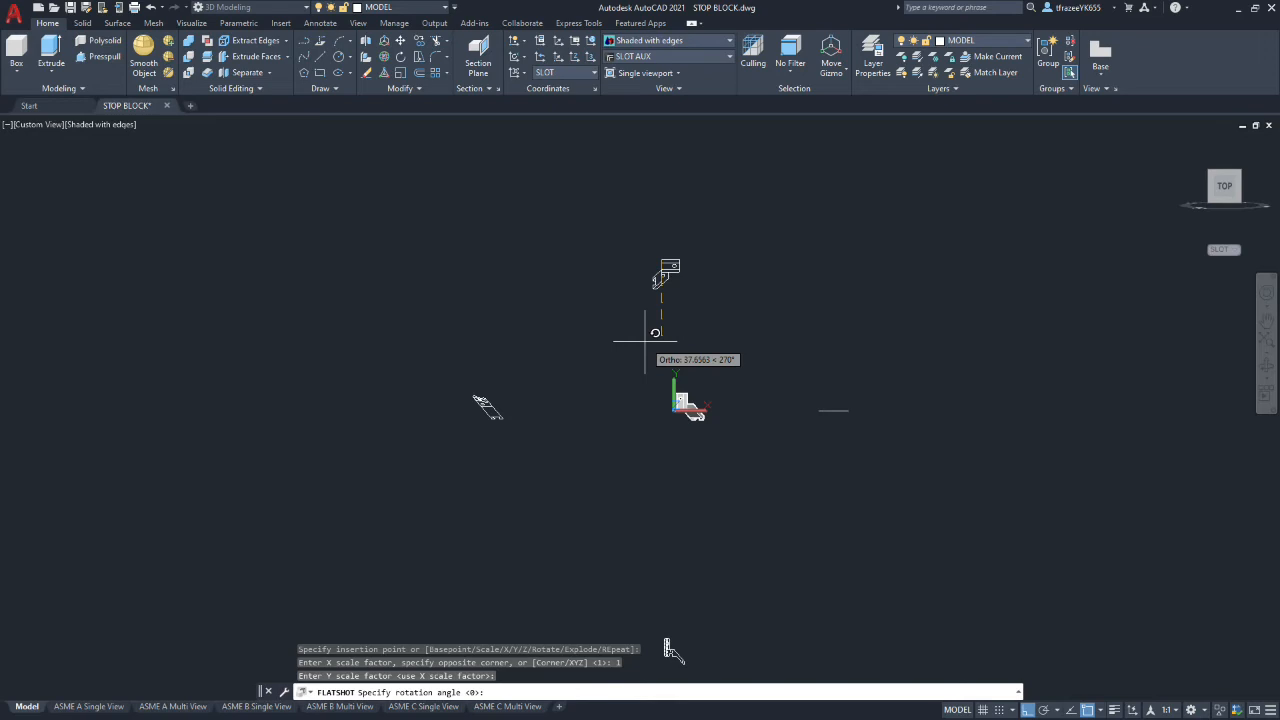
pyautogui.press('Return')
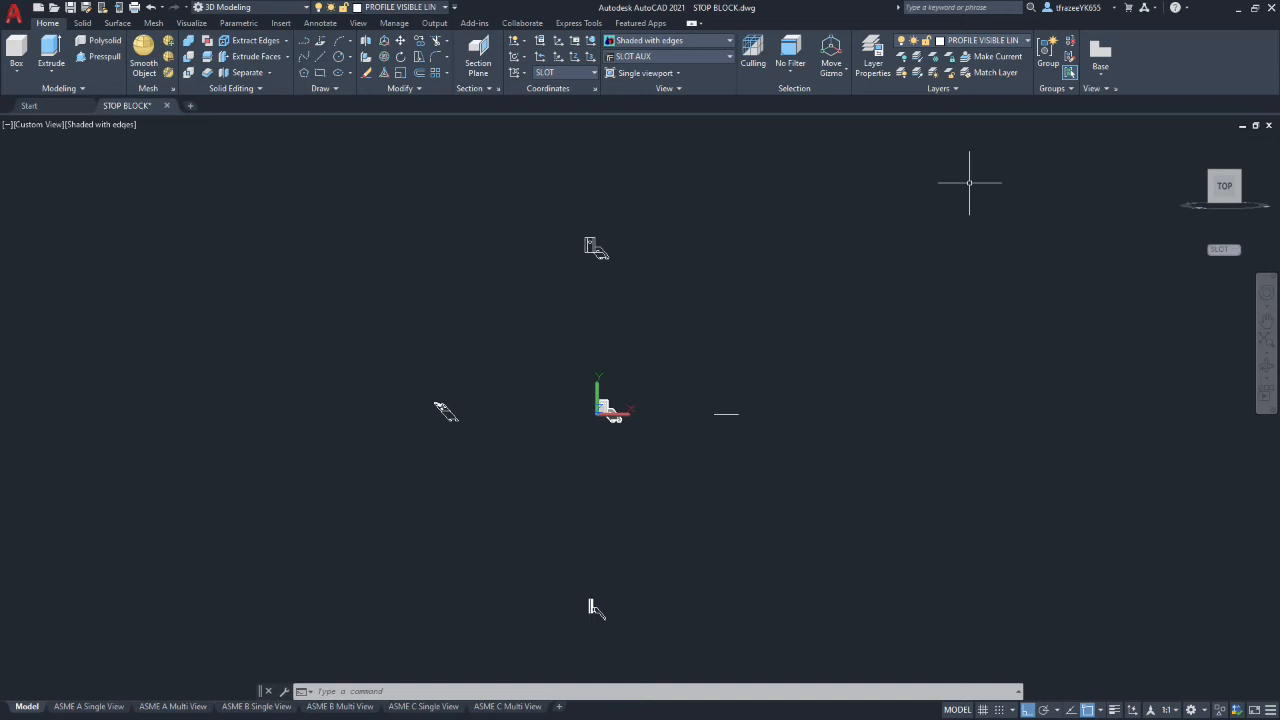
# Freeze the MODEL and PICTORIAL VIEW DIMENSIONS layers so that only the profile blocks are displayed
pyautogui.click(1027, 41)
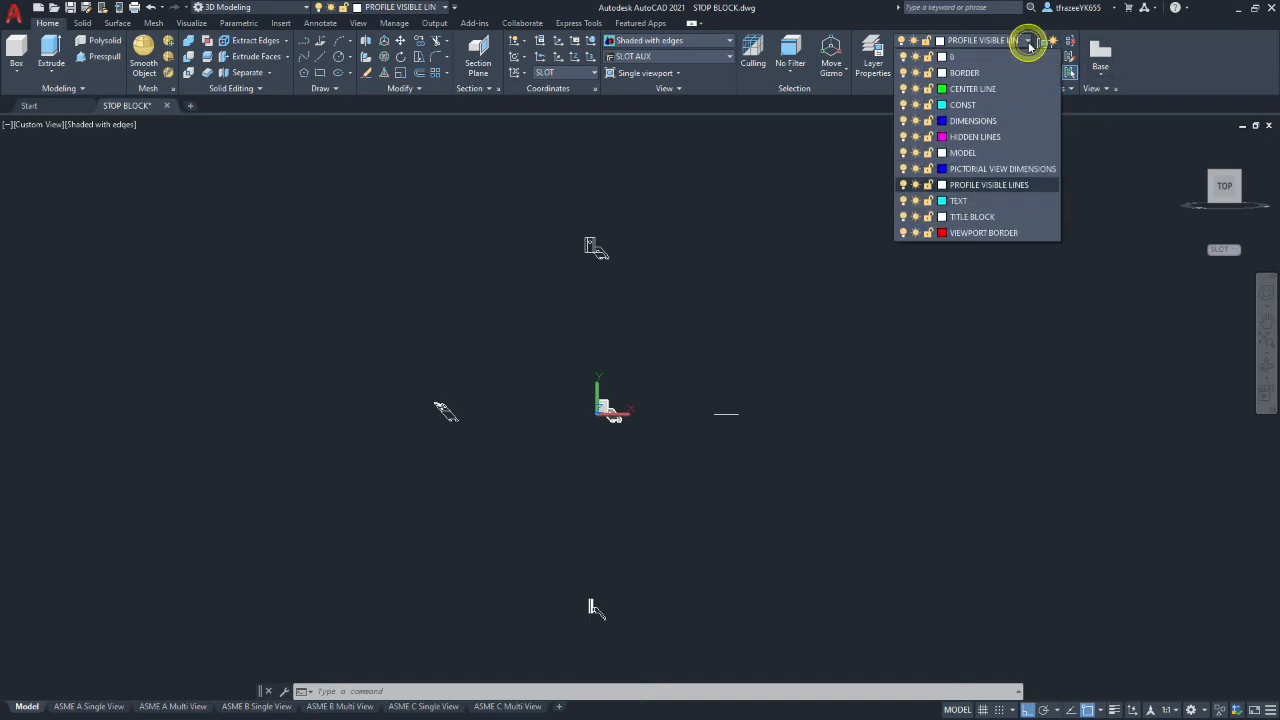
pyautogui.click(915, 153)
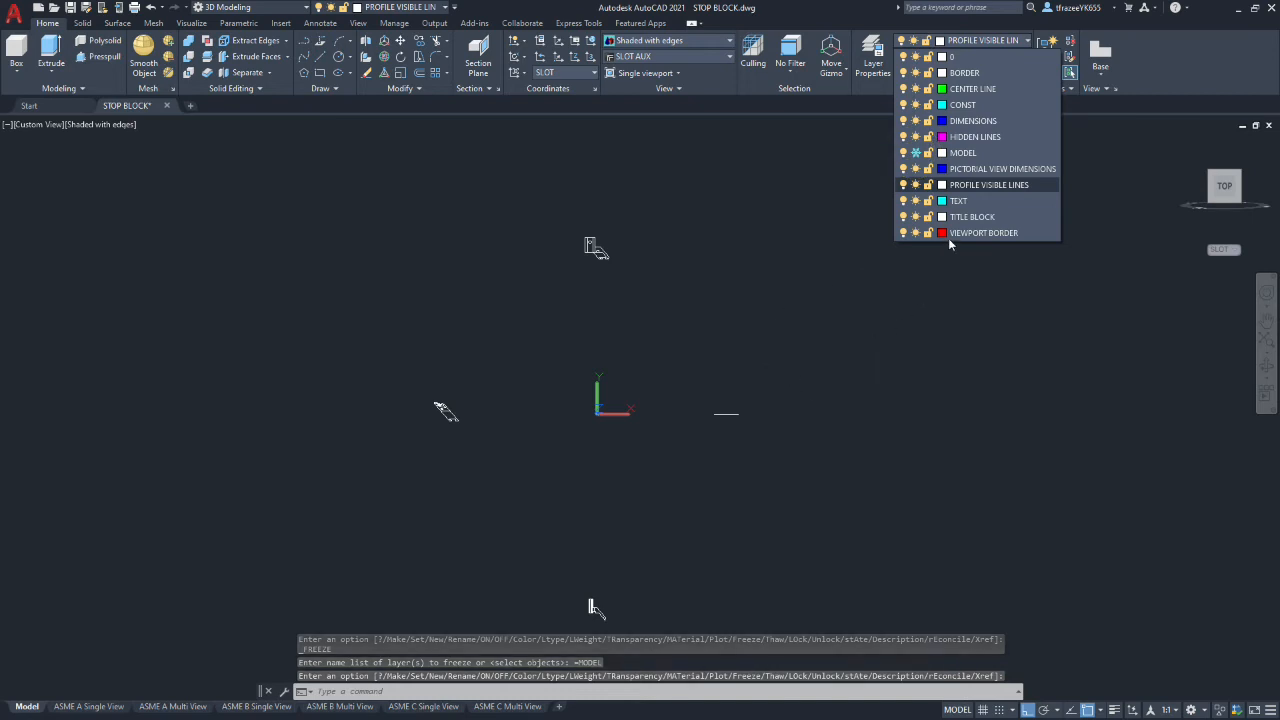
pyautogui.click(915, 169)
pyautogui.click(901, 341)
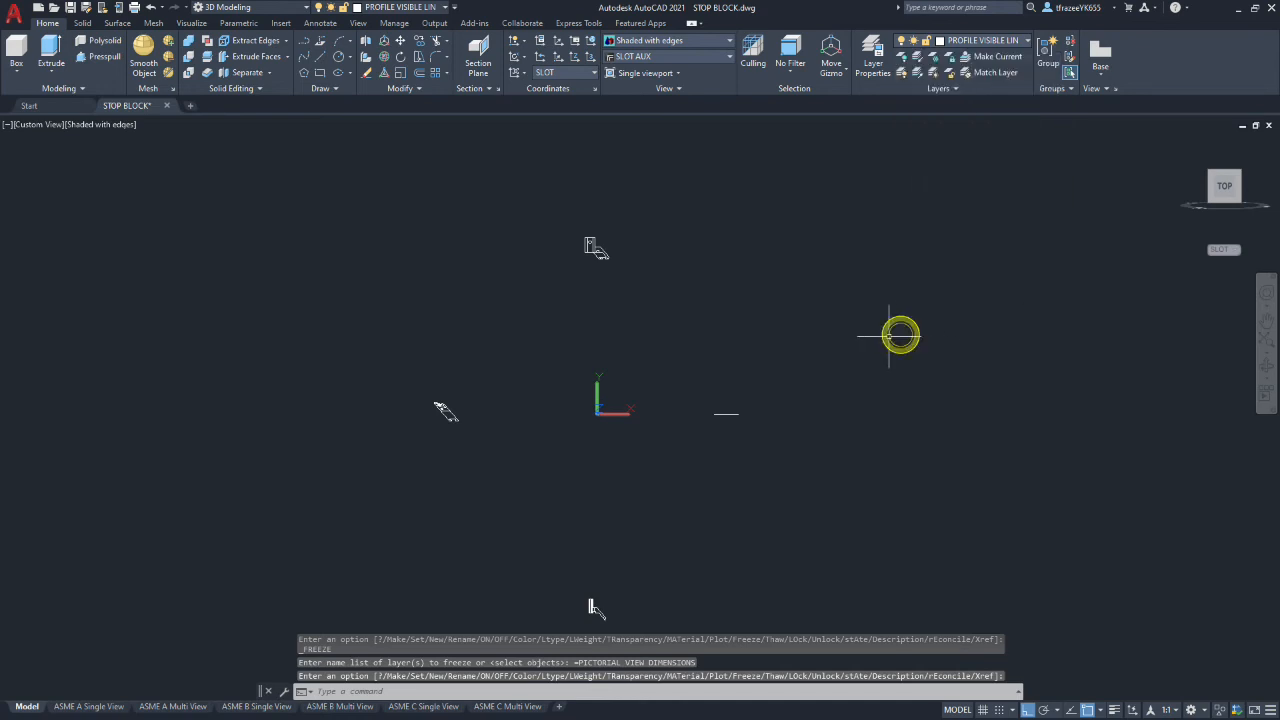
pyautogui.keyDown('shift'); pyautogui.moveTo(508, 329); pyautogui.dragTo(508, 434, button='middle'); pyautogui.keyUp('shift')
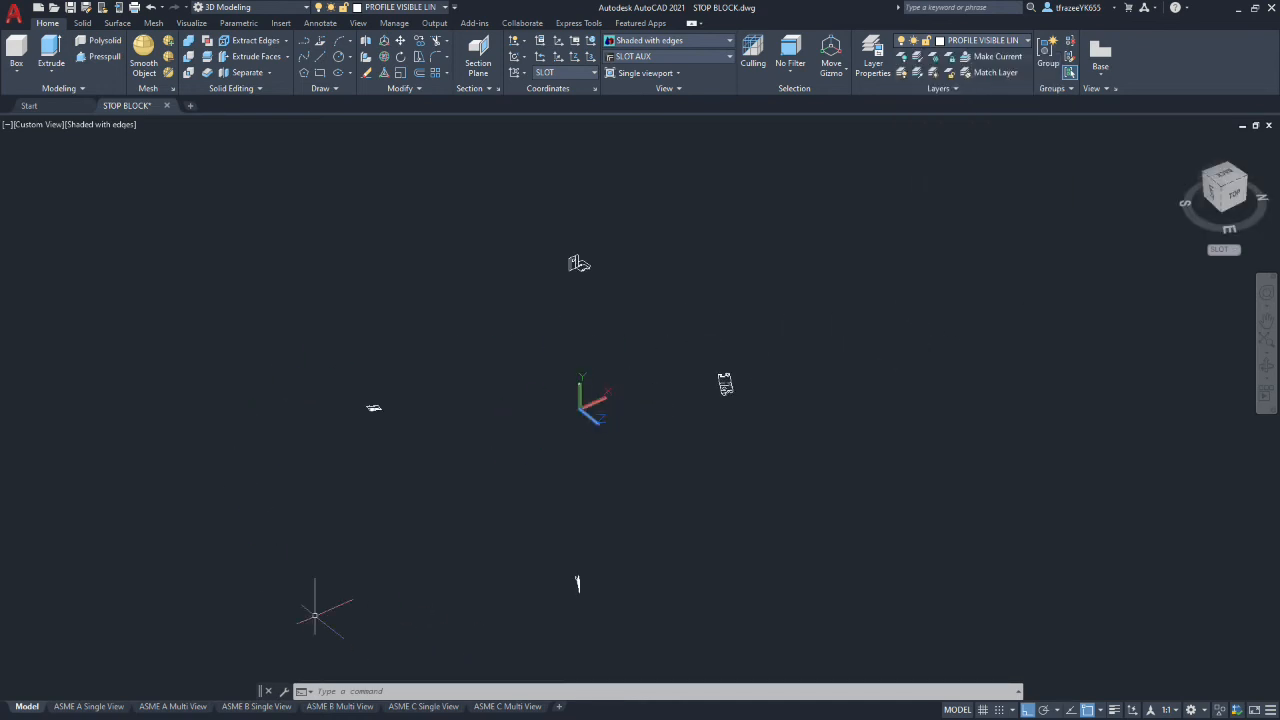
# Open the ASME C Multi View layout and zoom its top-view viewport to the drawing extents
pyautogui.click(508, 706)
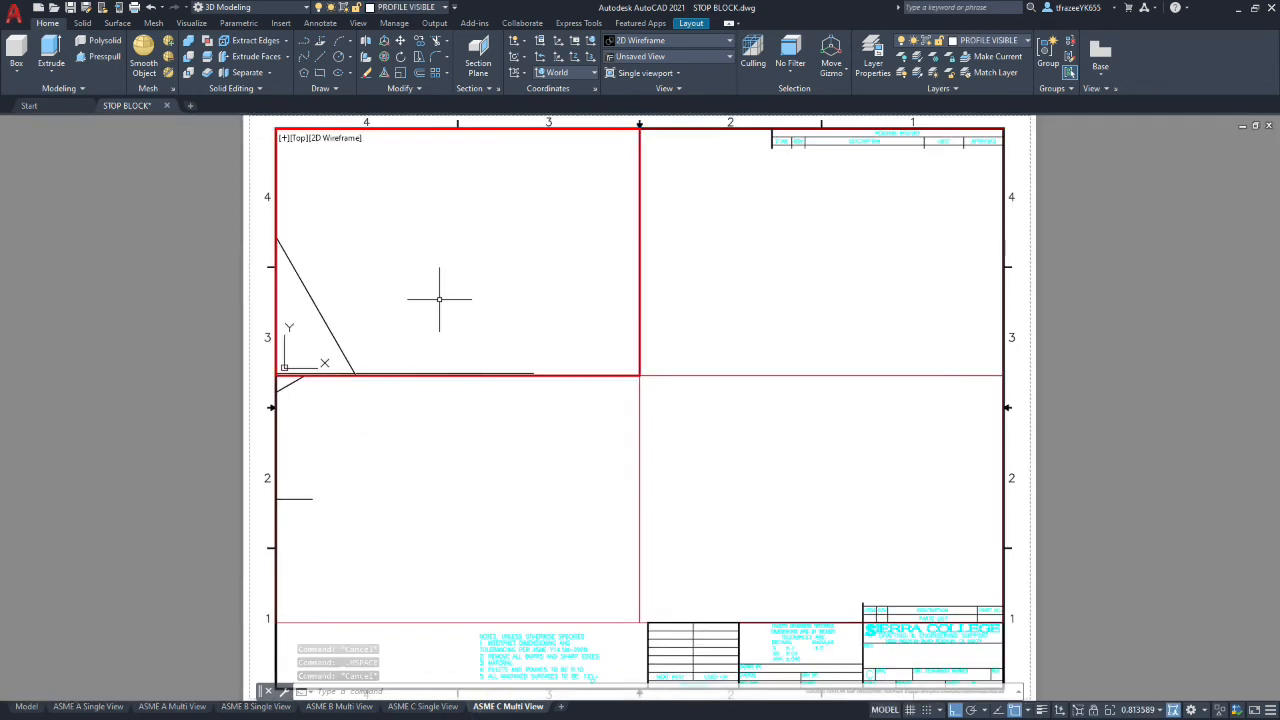
pyautogui.press('Escape')
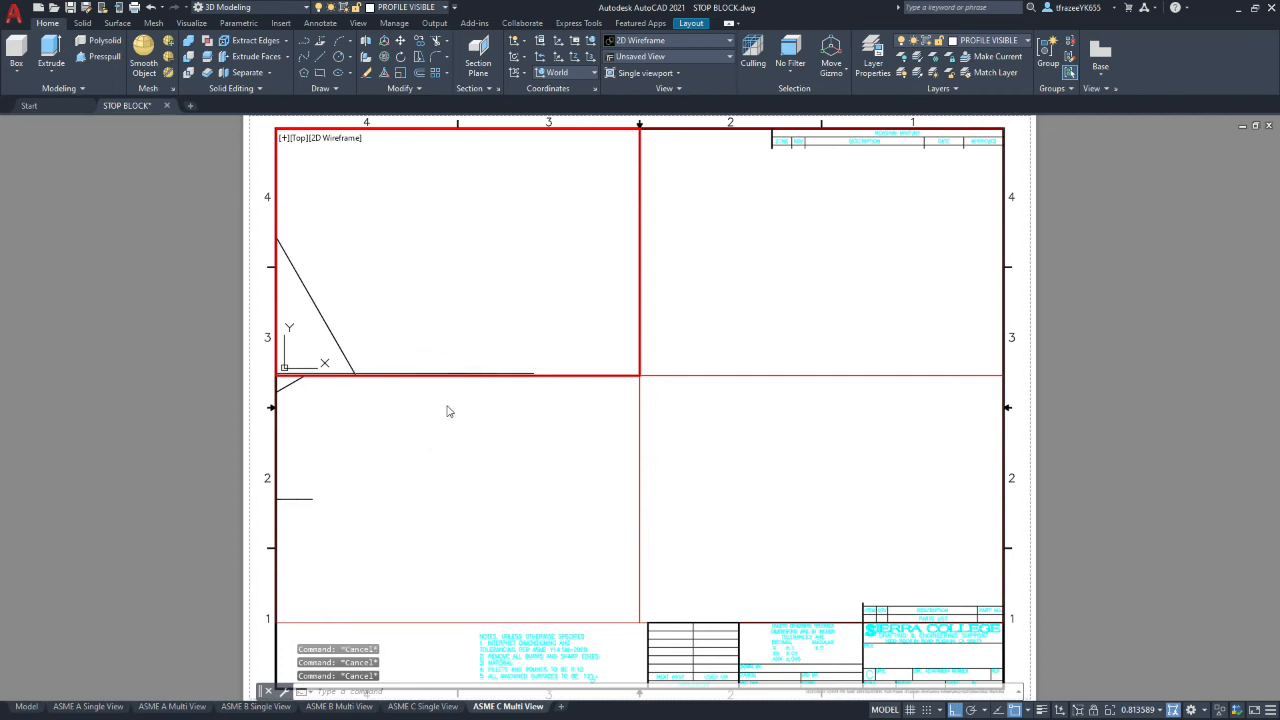
pyautogui.click(487, 257)
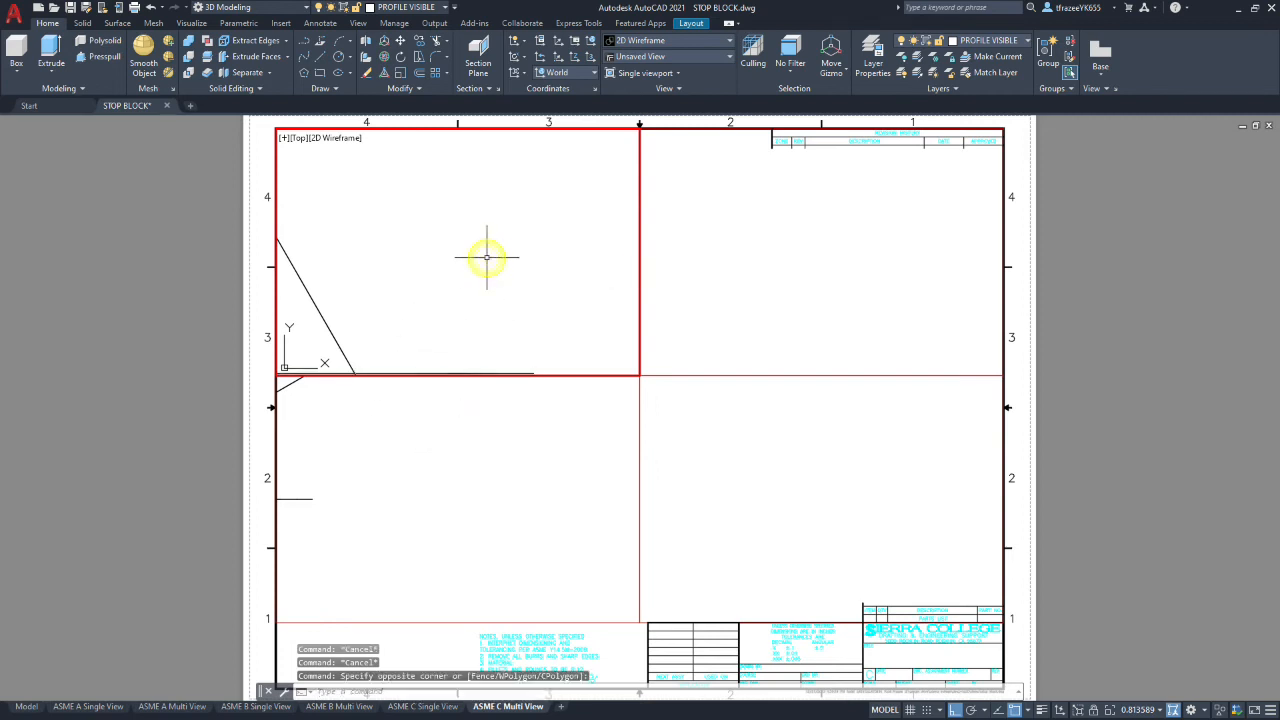
pyautogui.write('ZOMM')
pyautogui.press('Return')
pyautogui.write('ZOOM')
pyautogui.press('Return')
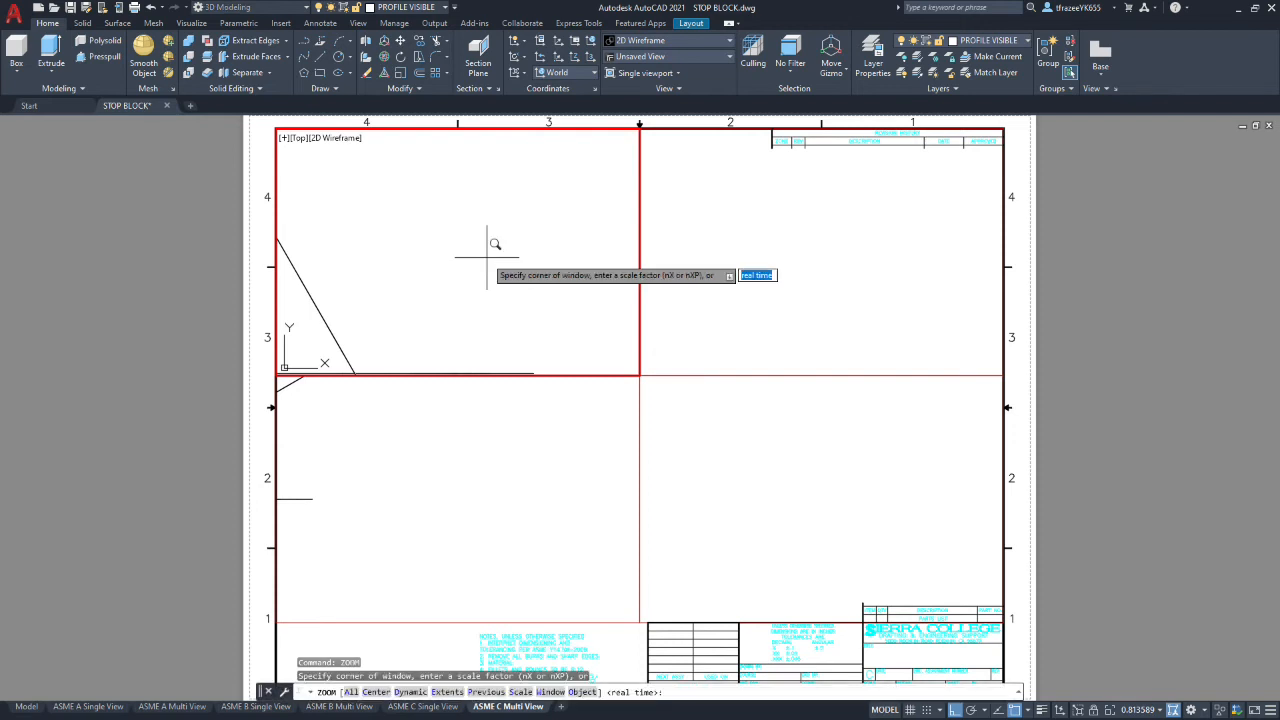
pyautogui.write('E')
pyautogui.press('Return')
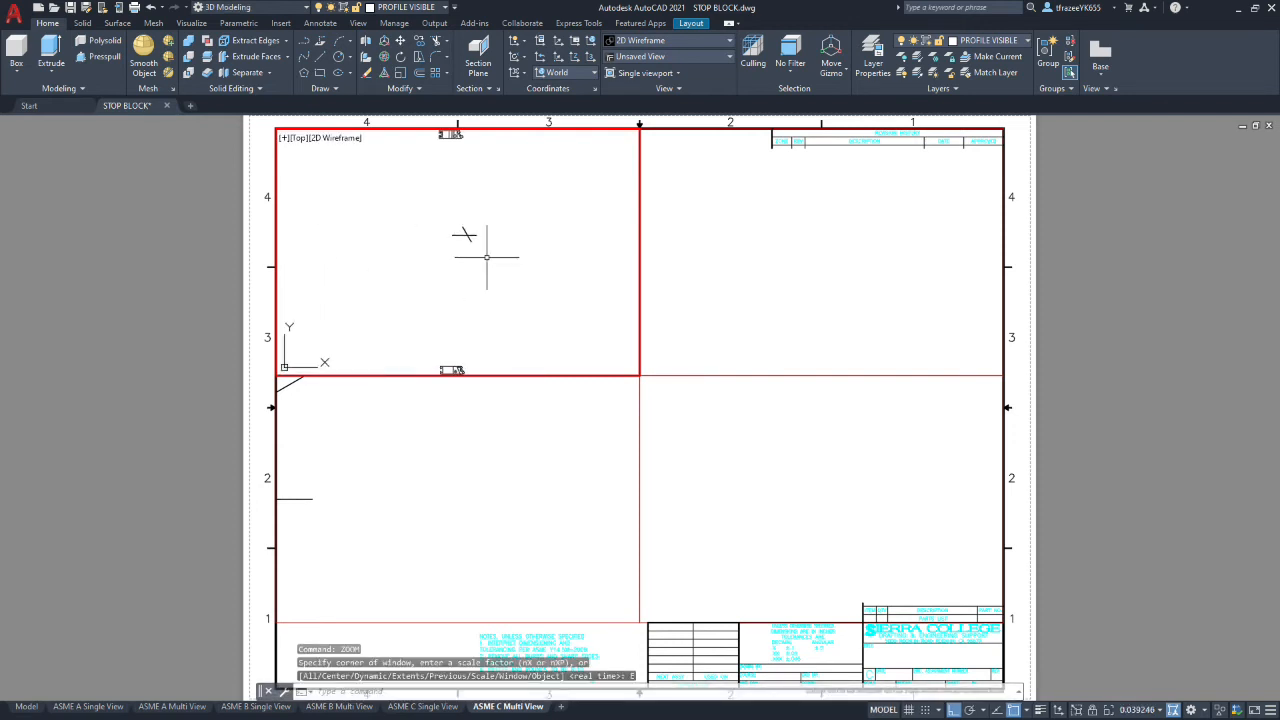
# Zoom the front-view viewport to the drawing extents
pyautogui.click(523, 462)
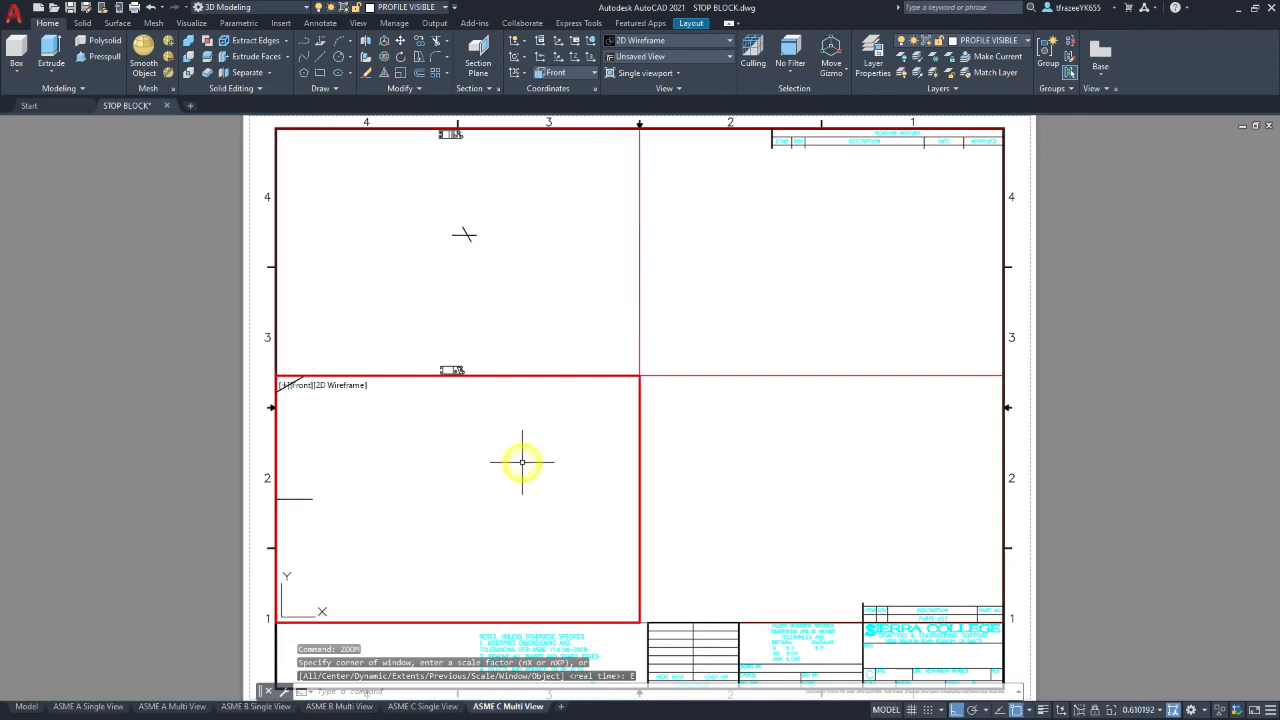
pyautogui.press('Return')
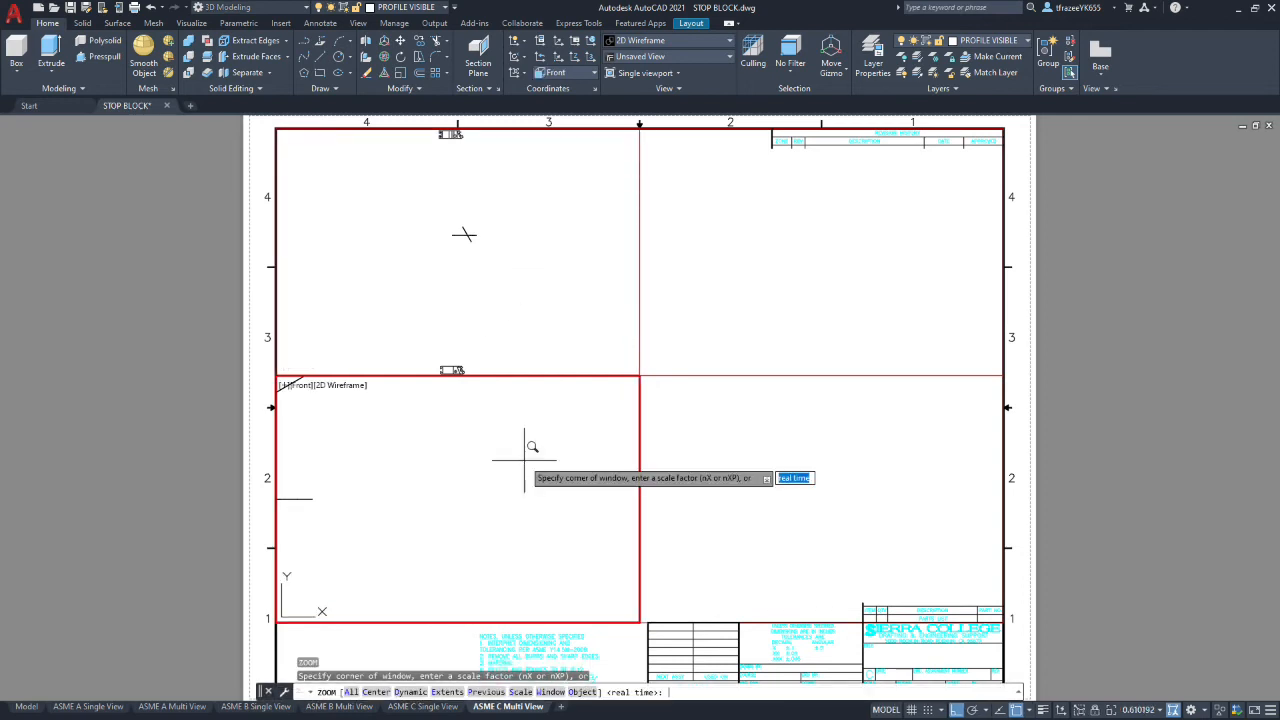
pyautogui.write('E')
pyautogui.press('Return')
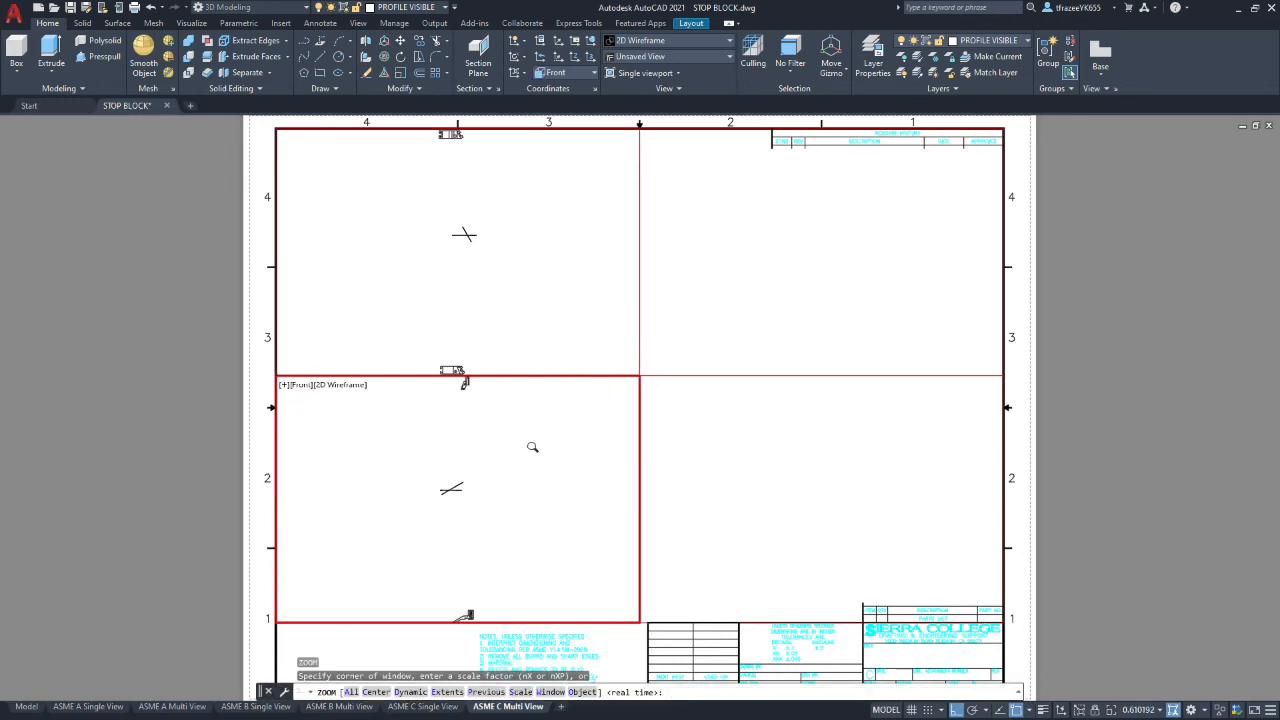
# Zoom the right-view viewport to the drawing extents
pyautogui.click(808, 485)
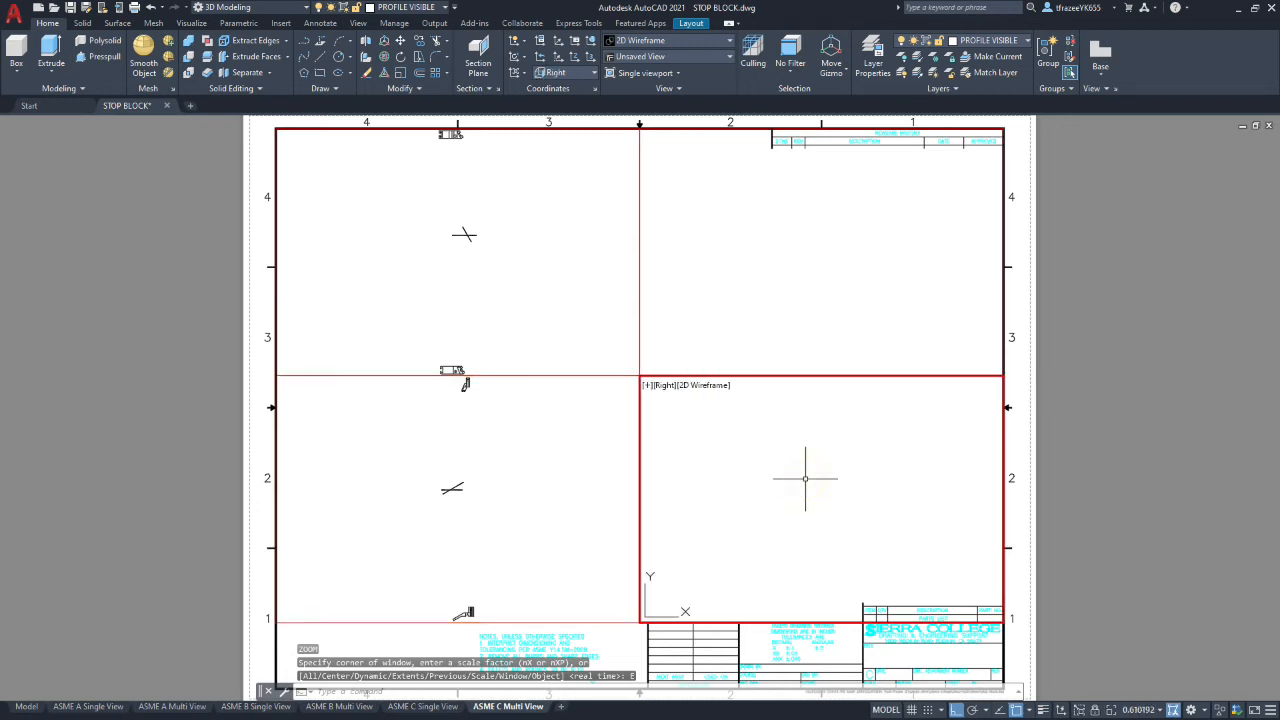
pyautogui.press('Return')
pyautogui.write('E')
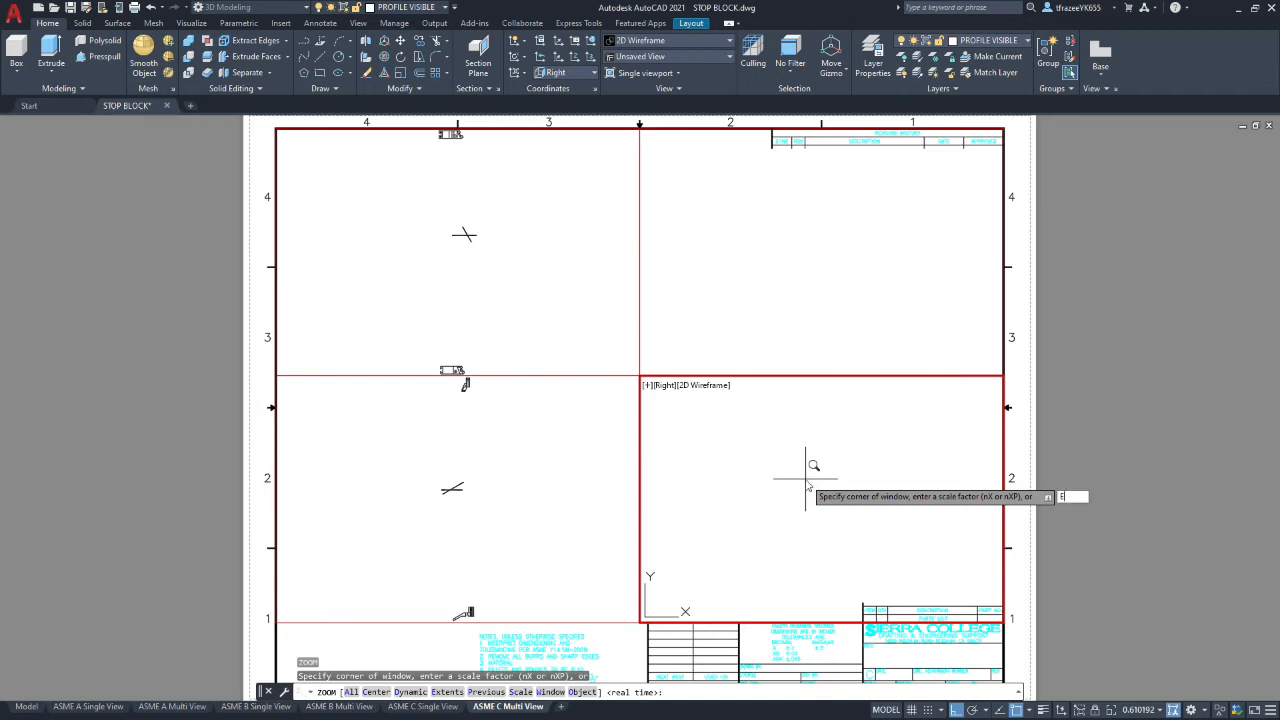
pyautogui.press('Return')
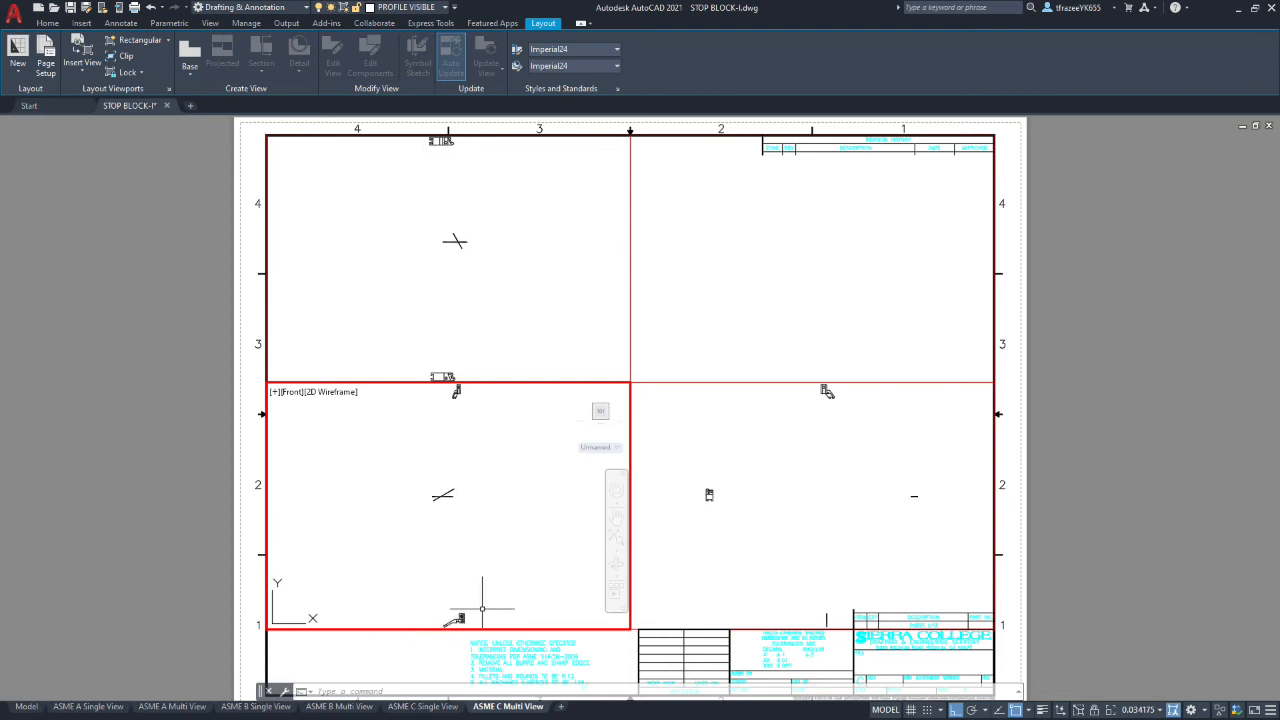
# Enlarge the front profile block and bring it to the middle of the front-view viewport
pyautogui.scroll(2, 485, 612)
pyautogui.scroll(3, 466, 606)
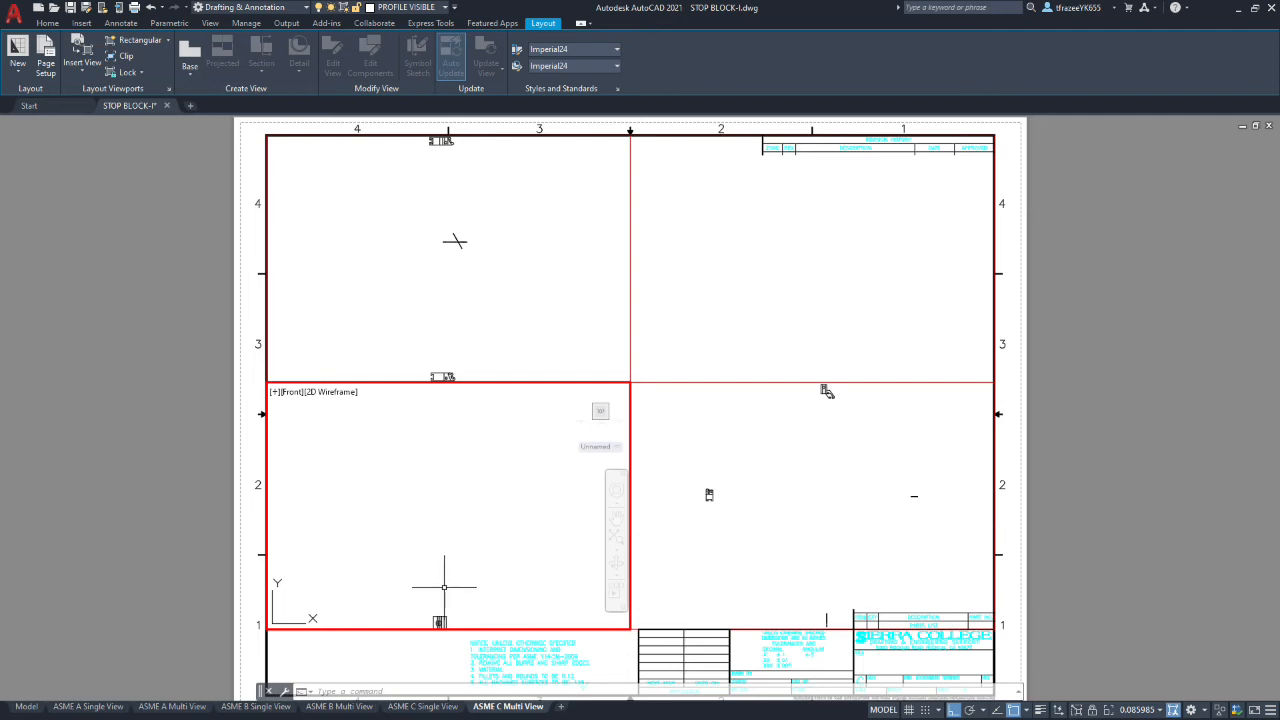
pyautogui.keyDown('shift'); pyautogui.moveTo(466, 582); pyautogui.dragTo(486, 452, button='middle'); pyautogui.keyUp('shift')
pyautogui.scroll(5, 462, 500)
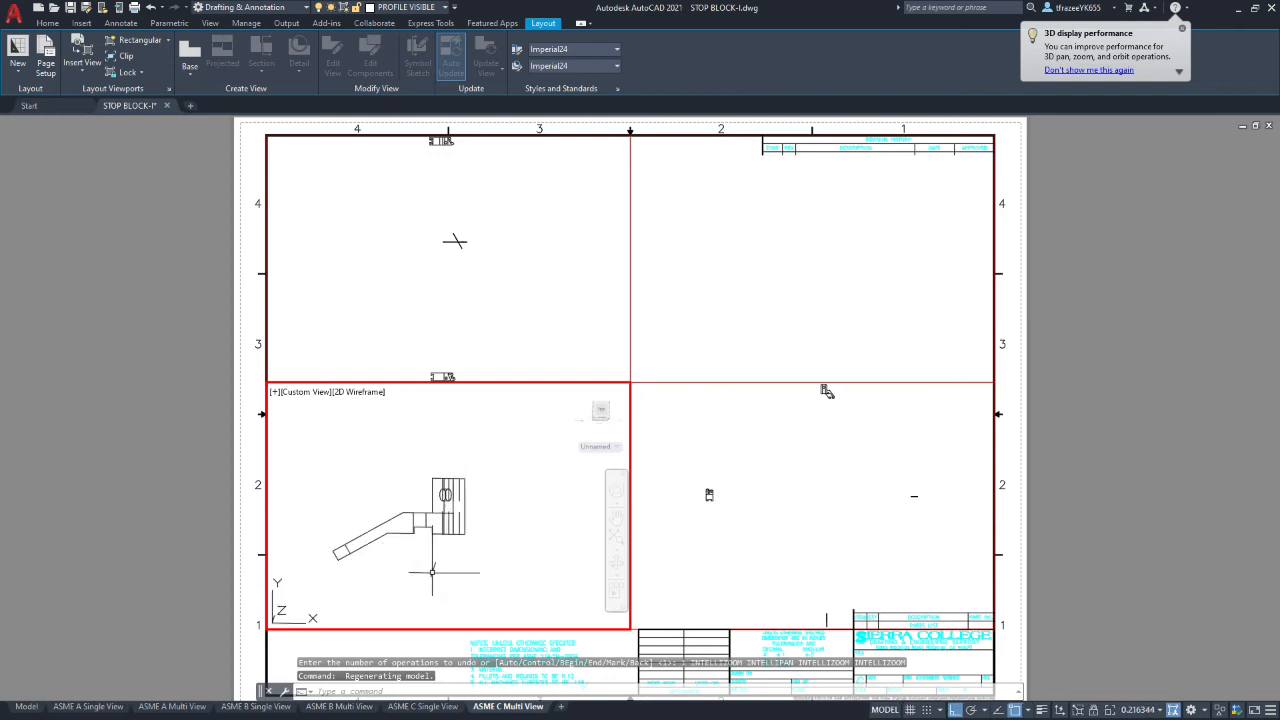
pyautogui.moveTo(446, 565); pyautogui.dragTo(502, 539, button='middle')
pyautogui.moveTo(502, 538); pyautogui.dragTo(500, 537)
pyautogui.scroll(2, 511, 509)
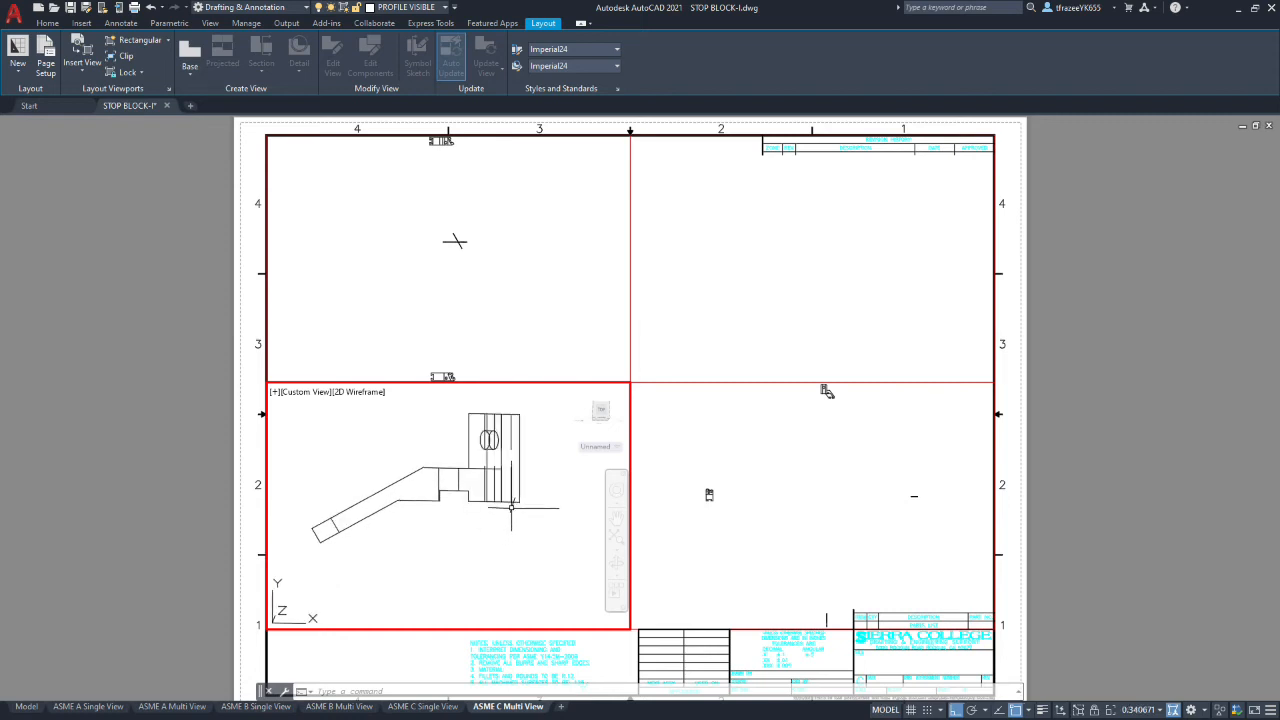
pyautogui.scroll(-2, 471, 520)
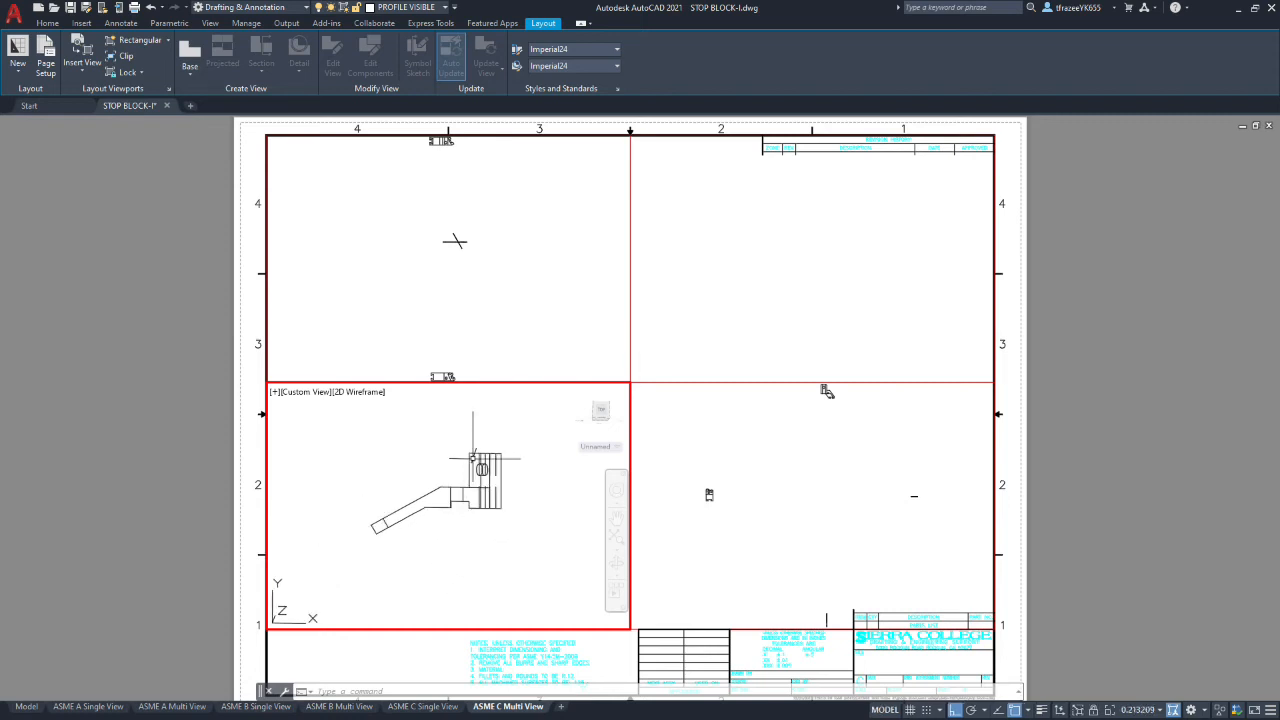
# Enlarge the front profile further and recenter it in the front-view viewport
pyautogui.scroll(2, 465, 512)
pyautogui.scroll(-2, 398, 515)
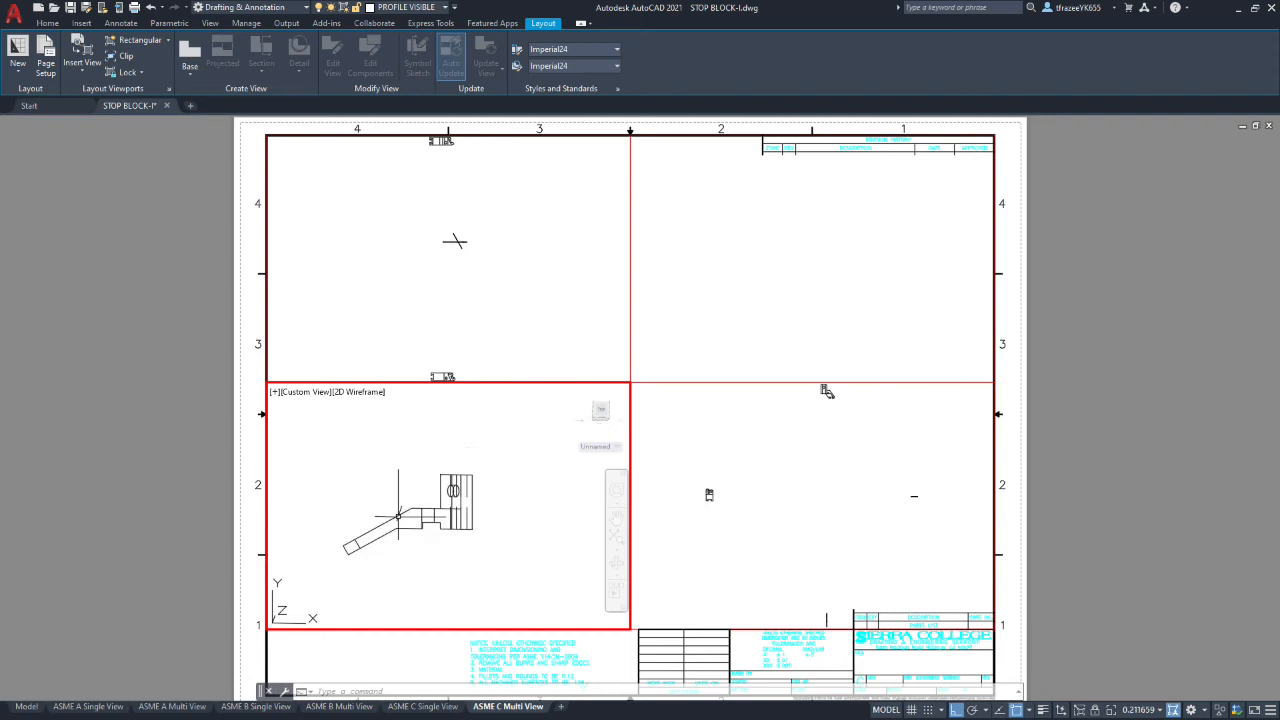
pyautogui.moveTo(395, 570); pyautogui.dragTo(449, 554, button='middle')
pyautogui.scroll(3, 526, 480)
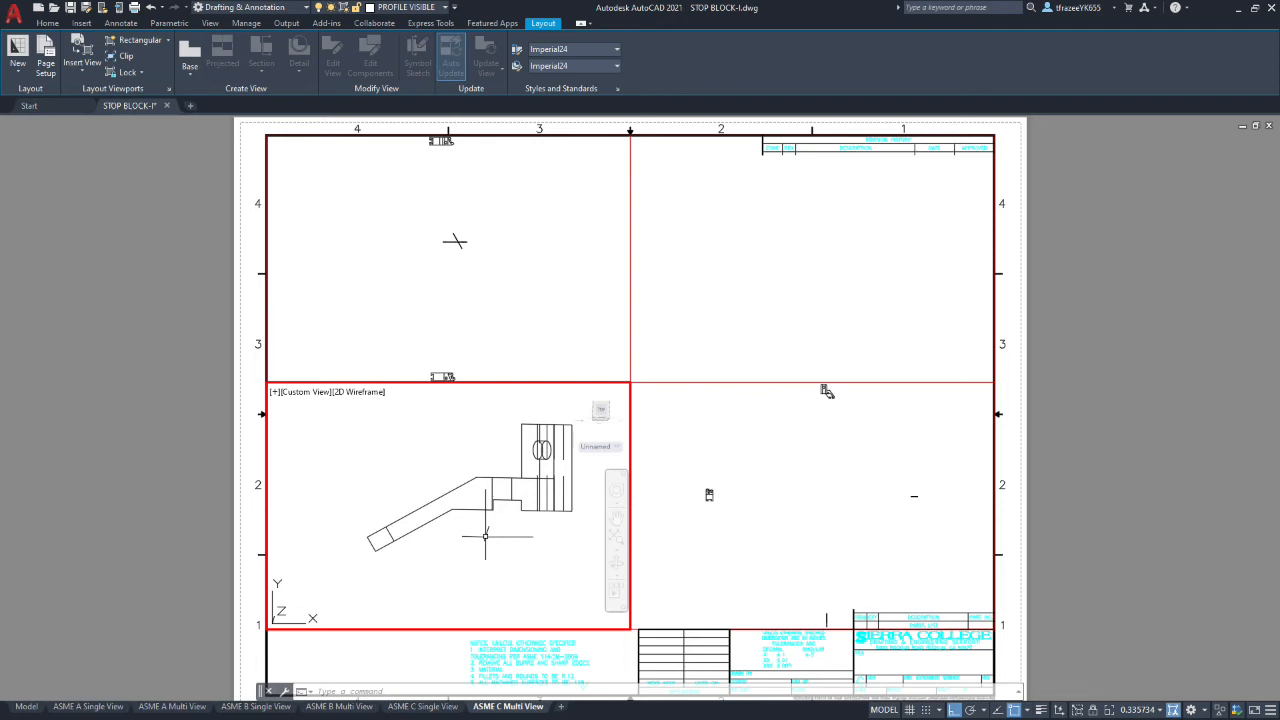
# Enlarge the top profile in the top-view viewport and place it above the front profile
pyautogui.click(497, 280)
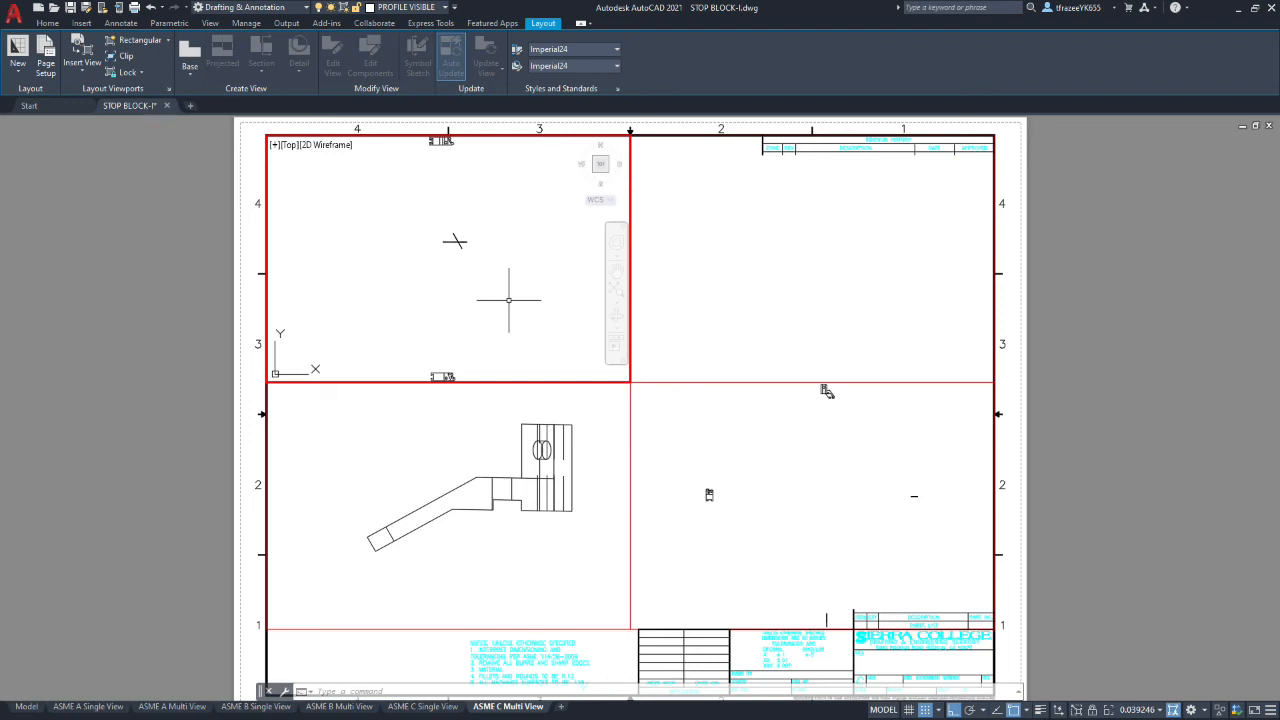
pyautogui.moveTo(468, 176)
pyautogui.mouseDown(button='middle')
pyautogui.moveTo(463, 269)
pyautogui.moveTo(486, 303)
pyautogui.moveTo(446, 283)
pyautogui.moveTo(589, 321)
pyautogui.moveTo(518, 308)
pyautogui.mouseUp(button='middle')
pyautogui.scroll(4, 491, 280)
pyautogui.scroll(4, 522, 288)
pyautogui.scroll(-2, 576, 317)
pyautogui.scroll(-2, 519, 307)
pyautogui.scroll(4, 519, 307)
pyautogui.scroll(-2, 519, 307)
pyautogui.scroll(2, 519, 307)
pyautogui.moveTo(508, 297); pyautogui.dragTo(538, 371, button='middle')
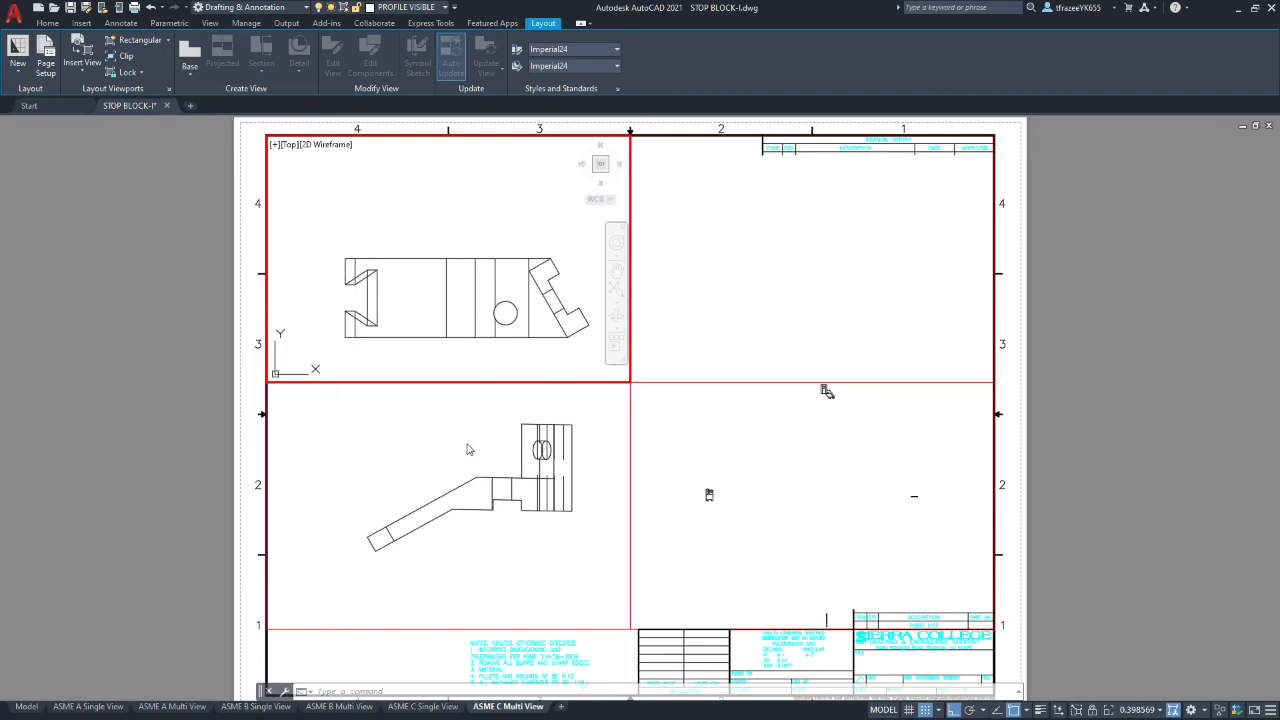
pyautogui.scroll(3, 466, 445)
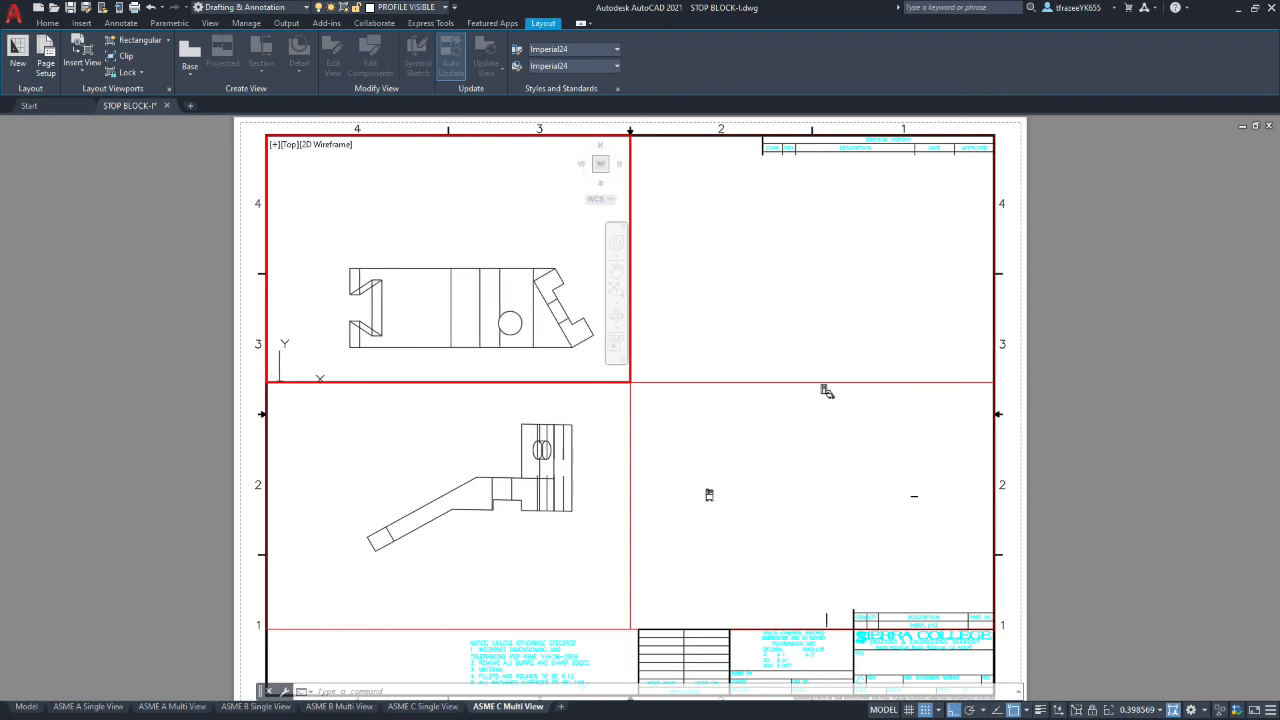
pyautogui.click(468, 445)
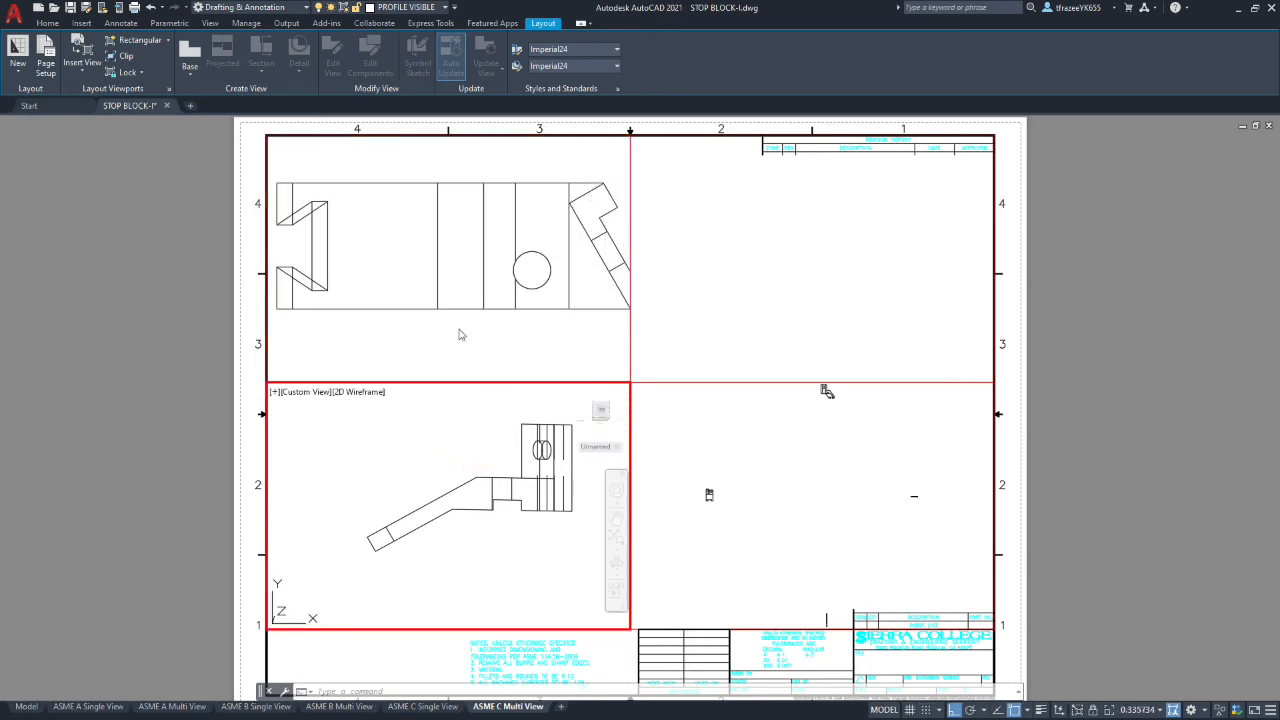
pyautogui.click(150, 8)
pyautogui.click(150, 8)
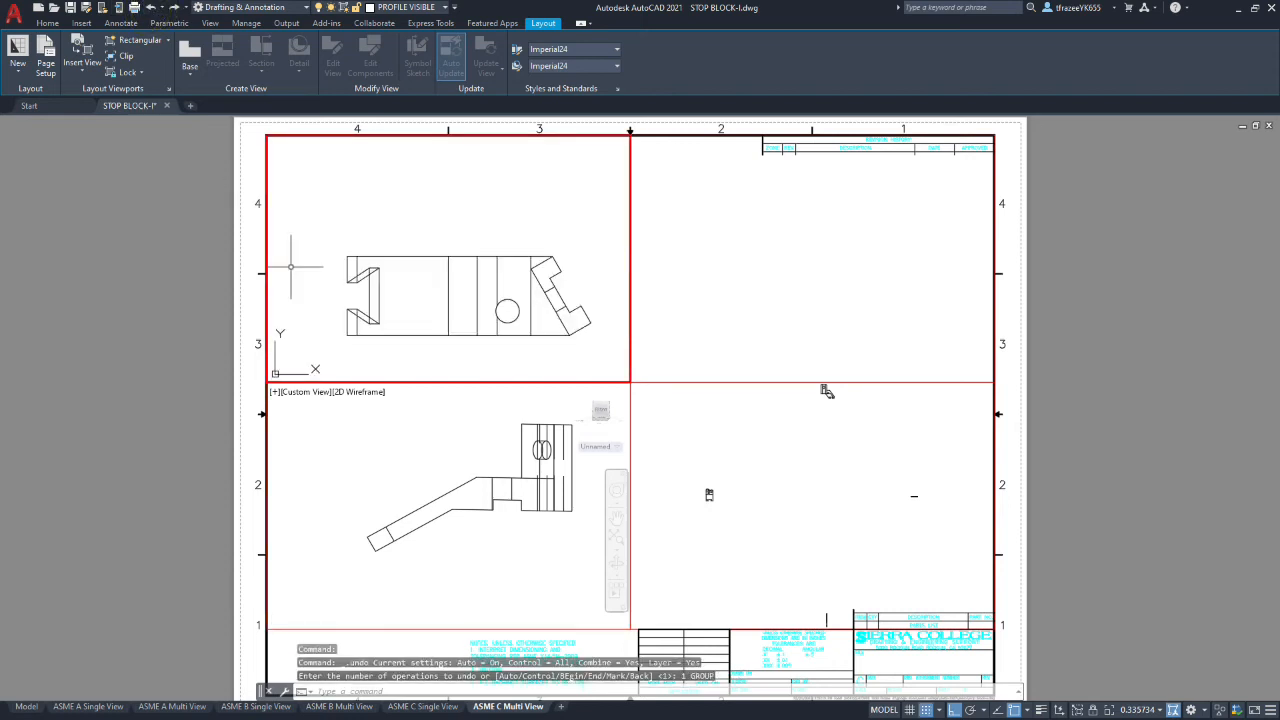
# Shift the front and top profiles inside their viewports to line them up roughly with each other
pyautogui.click(455, 465)
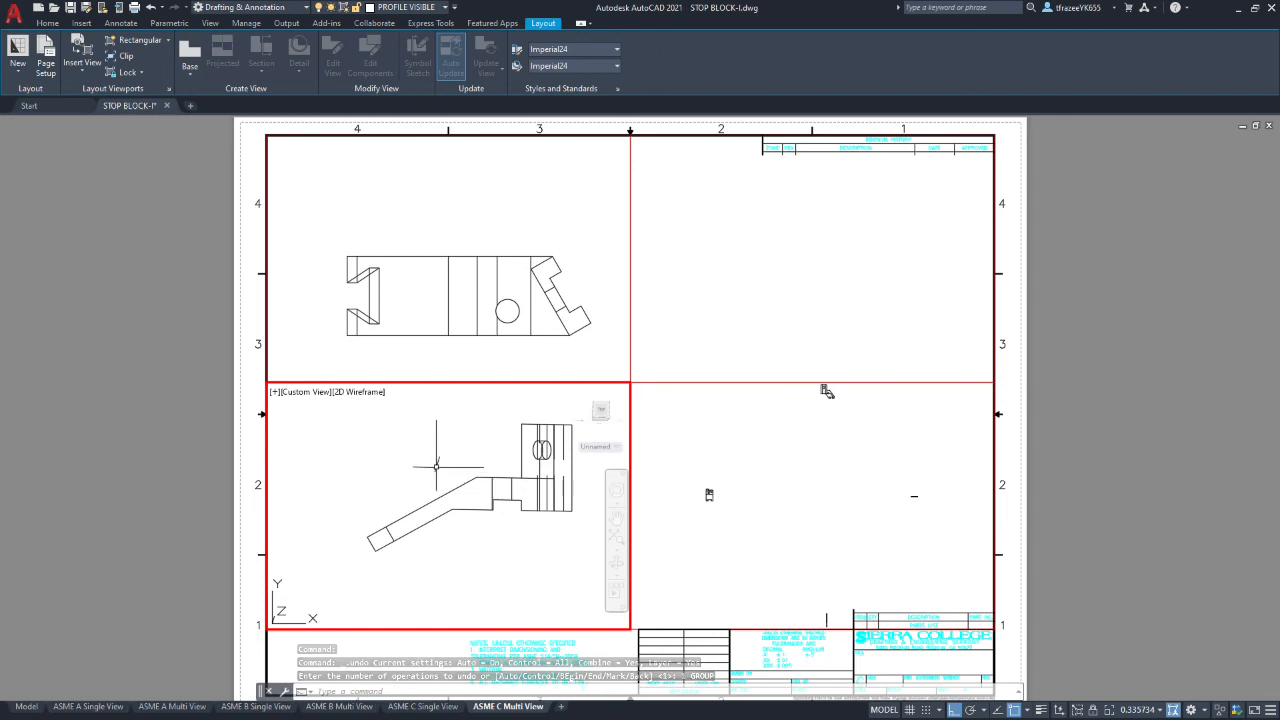
pyautogui.moveTo(431, 466)
pyautogui.mouseDown(button='middle')
pyautogui.moveTo(454, 497)
pyautogui.moveTo(447, 485)
pyautogui.mouseUp(button='middle')
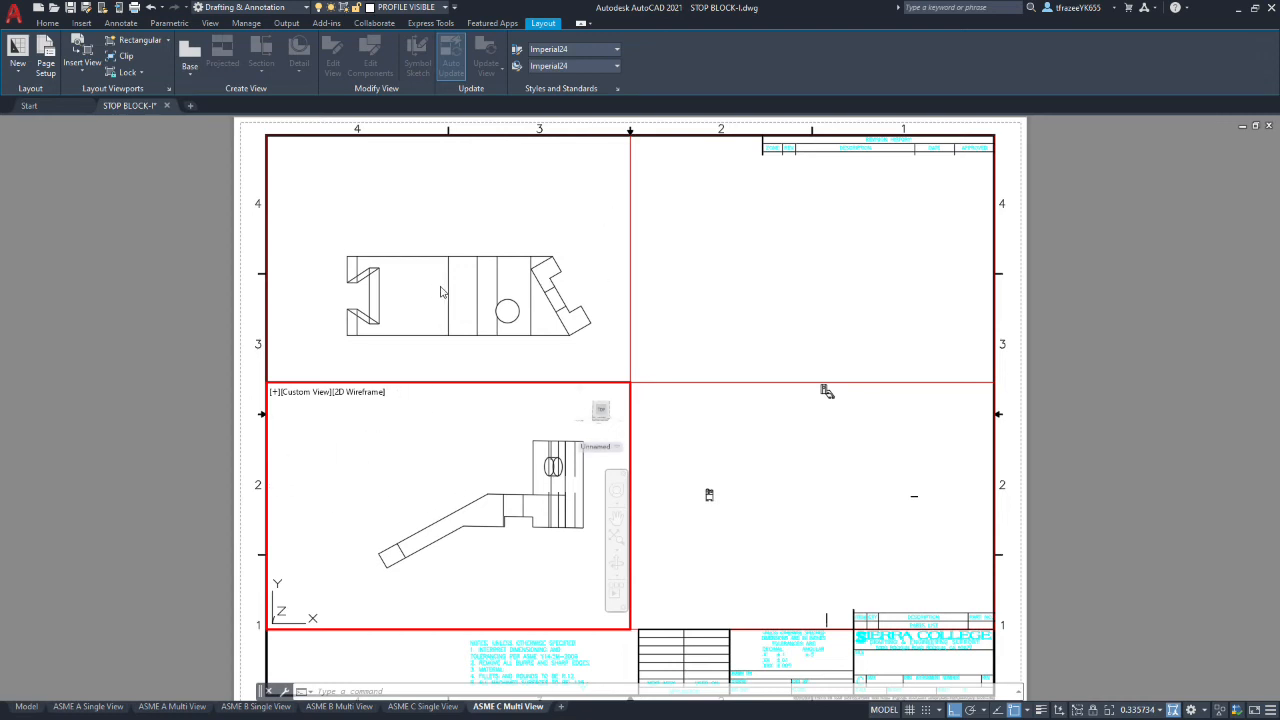
pyautogui.click(483, 269)
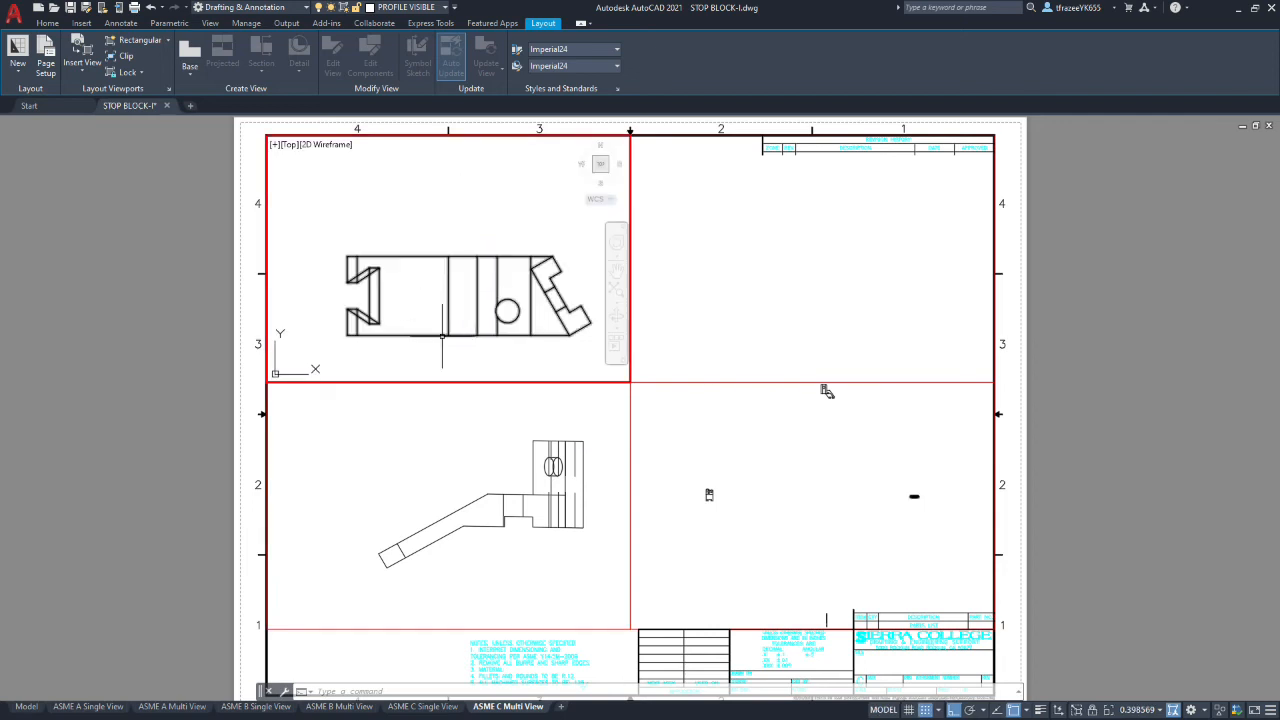
pyautogui.moveTo(446, 233); pyautogui.dragTo(457, 235, button='middle')
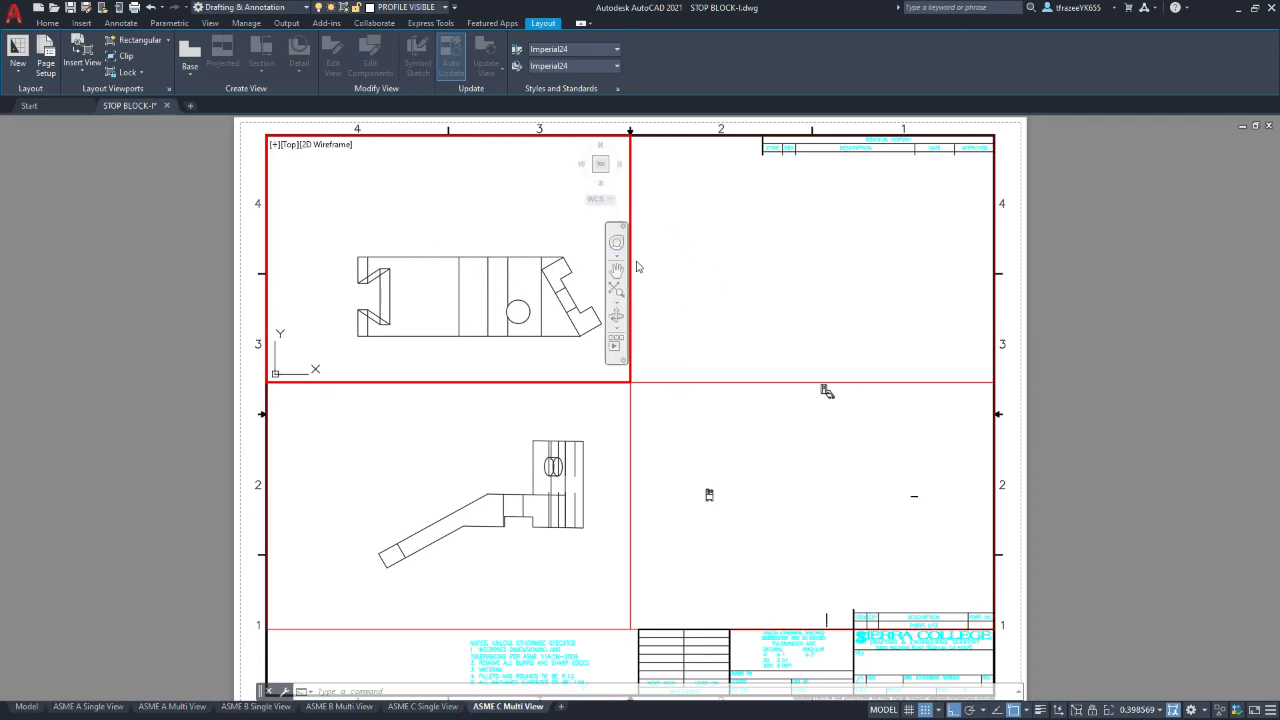
# Set the front-view viewport's scale to 1:4 after trying 1:1 and 1:2
pyautogui.click(435, 436)
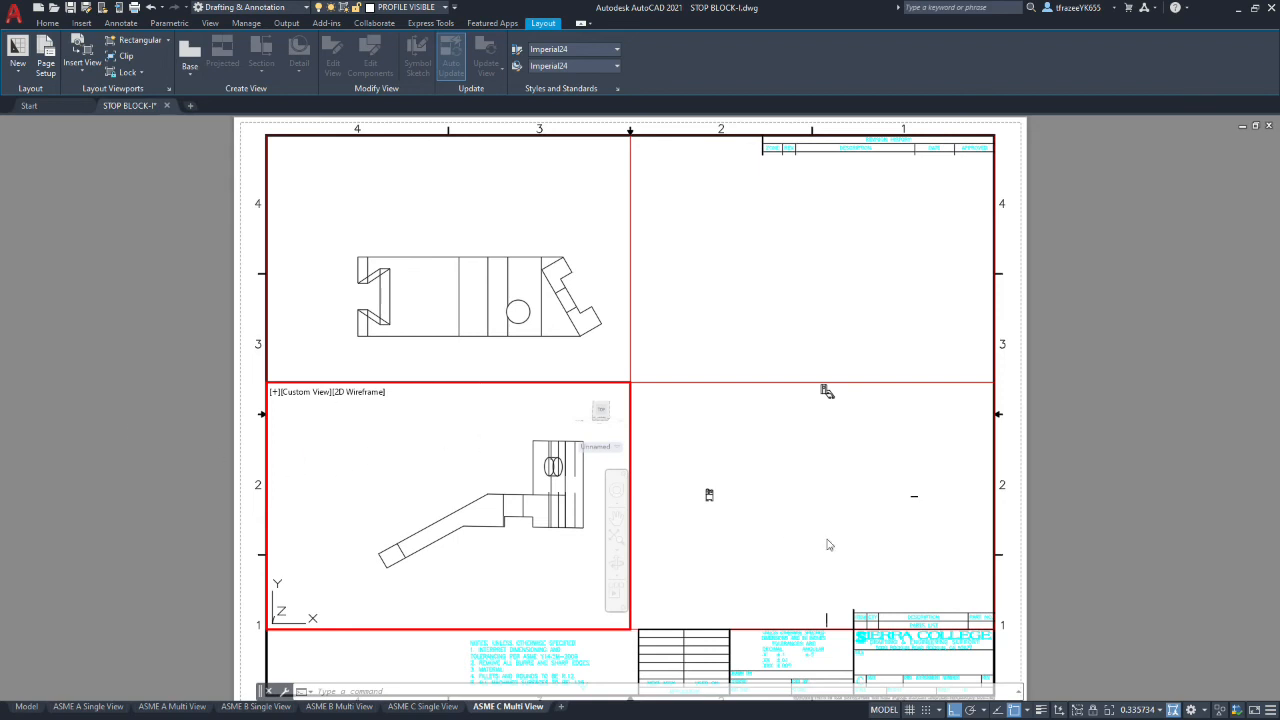
pyautogui.click(1164, 709)
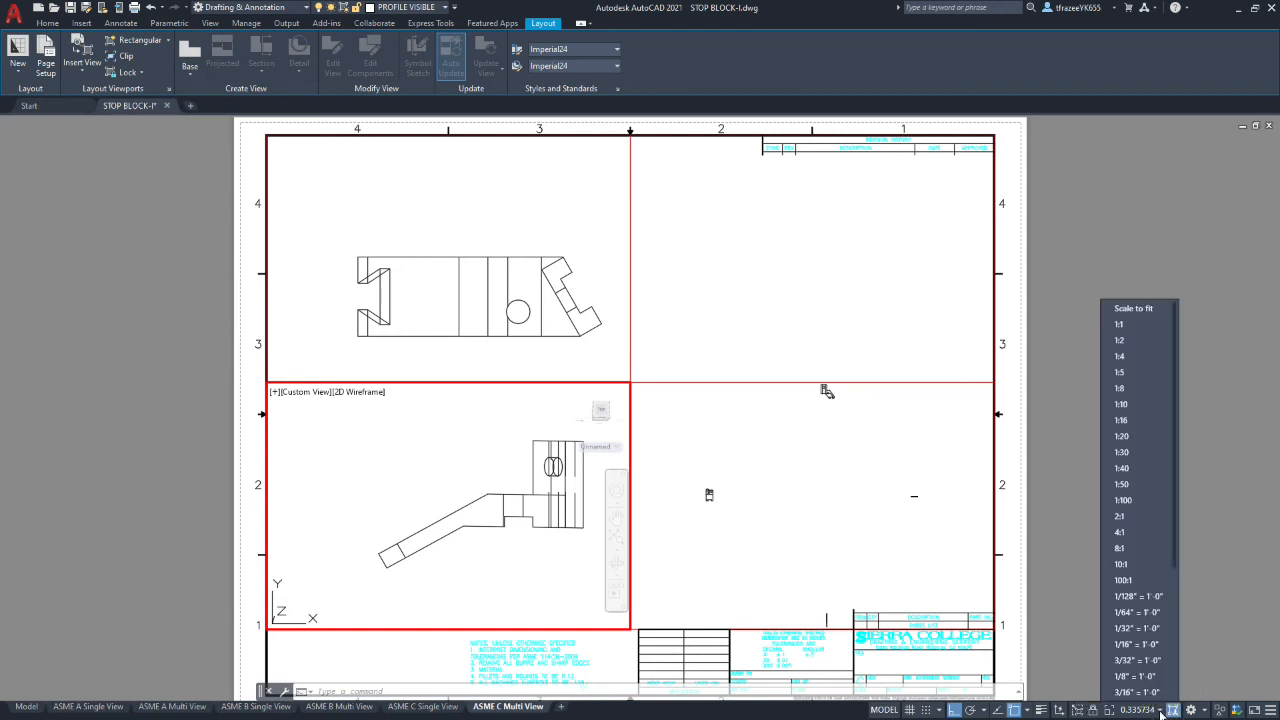
pyautogui.click(1145, 324)
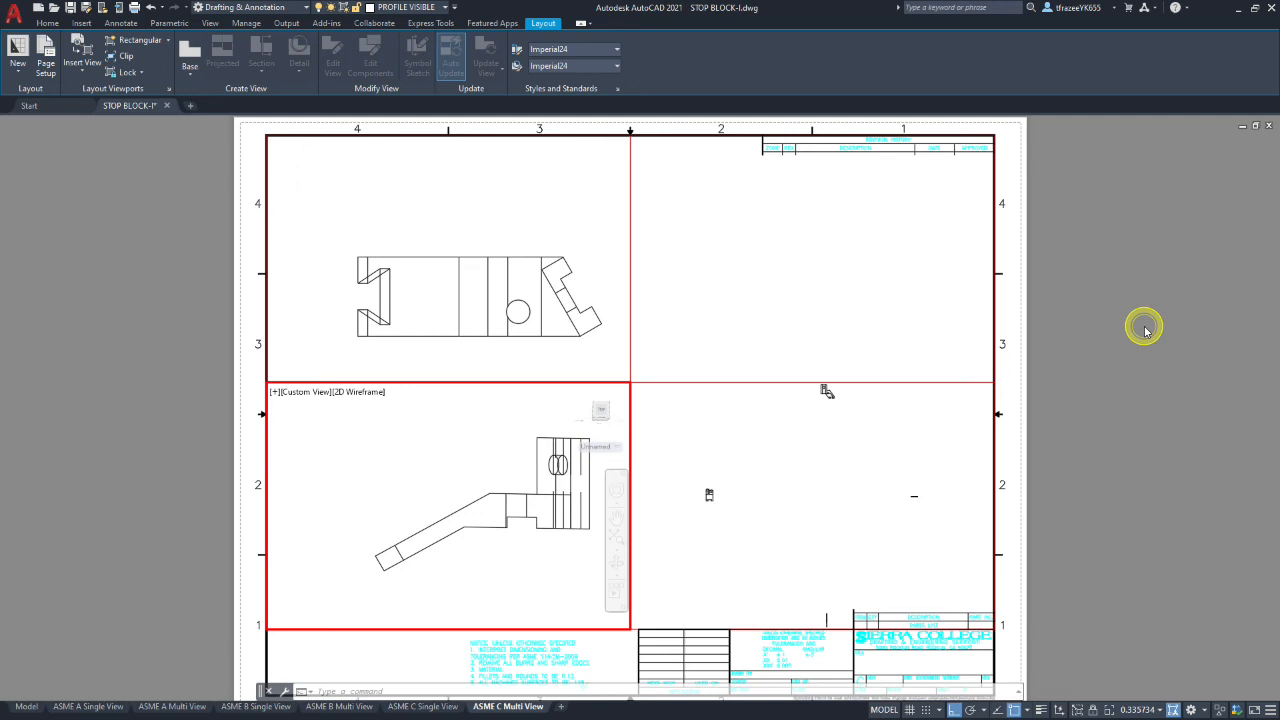
pyautogui.click(1162, 712)
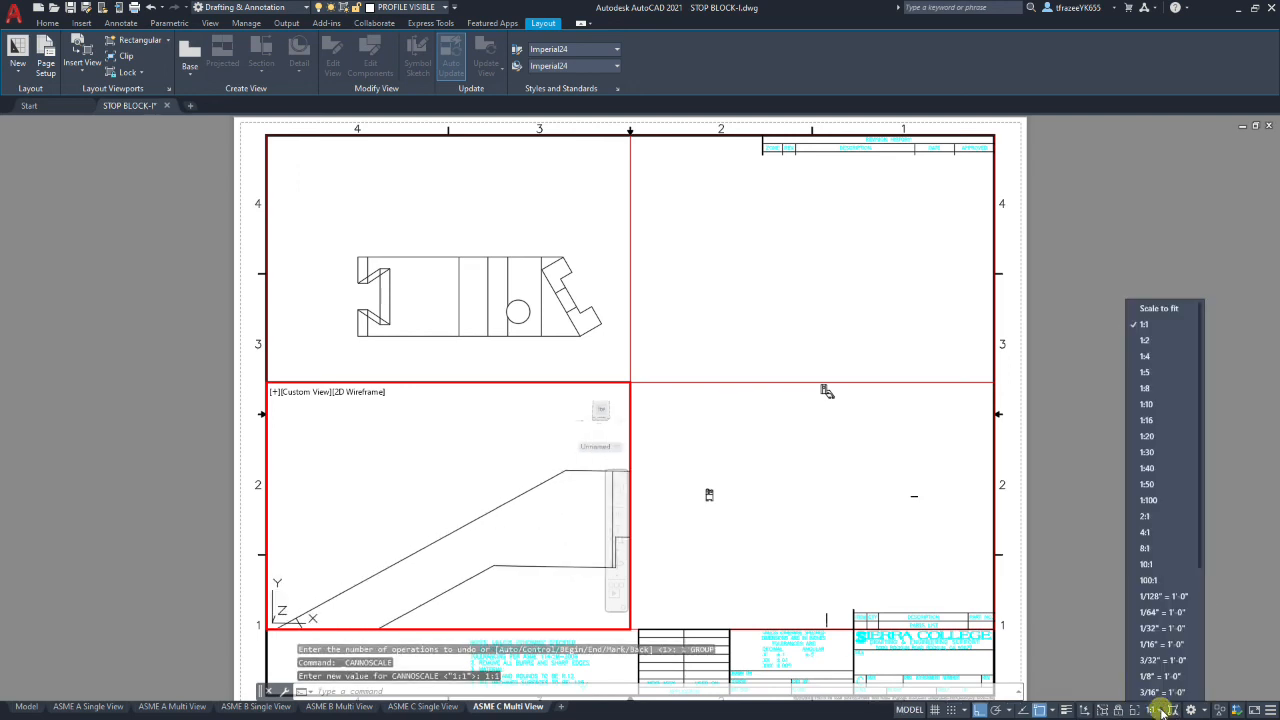
pyautogui.click(1174, 345)
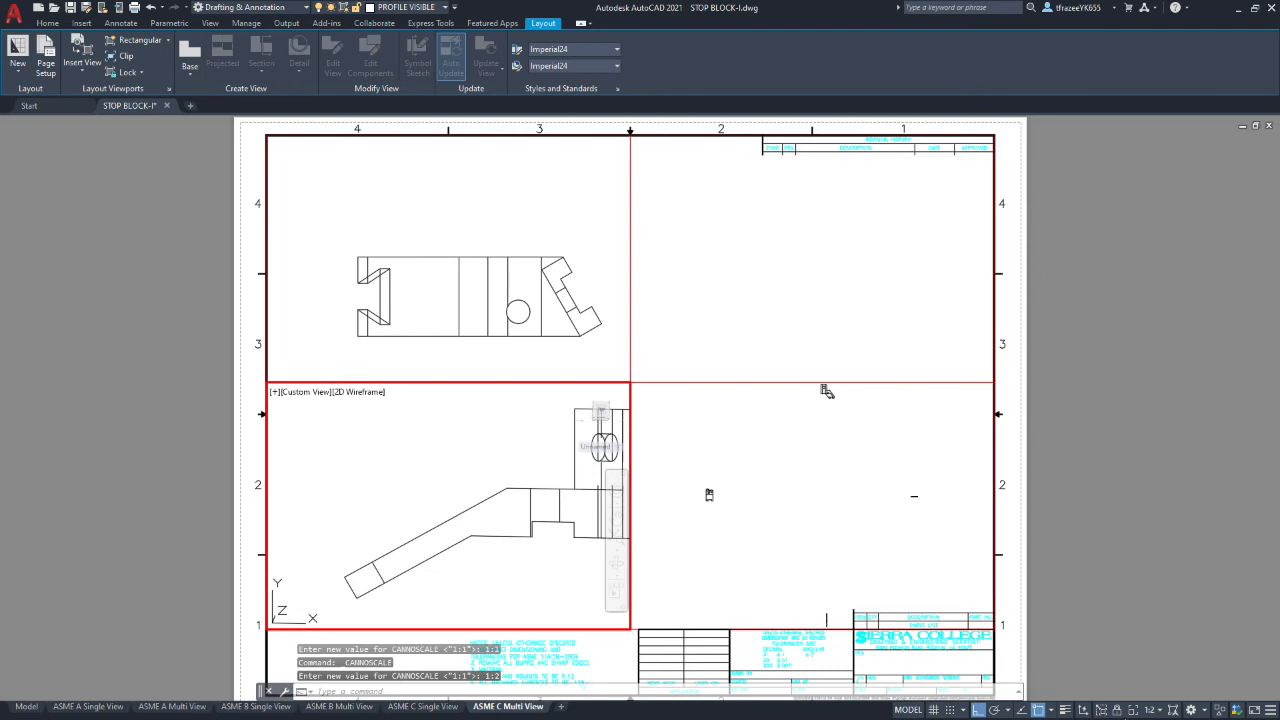
pyautogui.click(1159, 712)
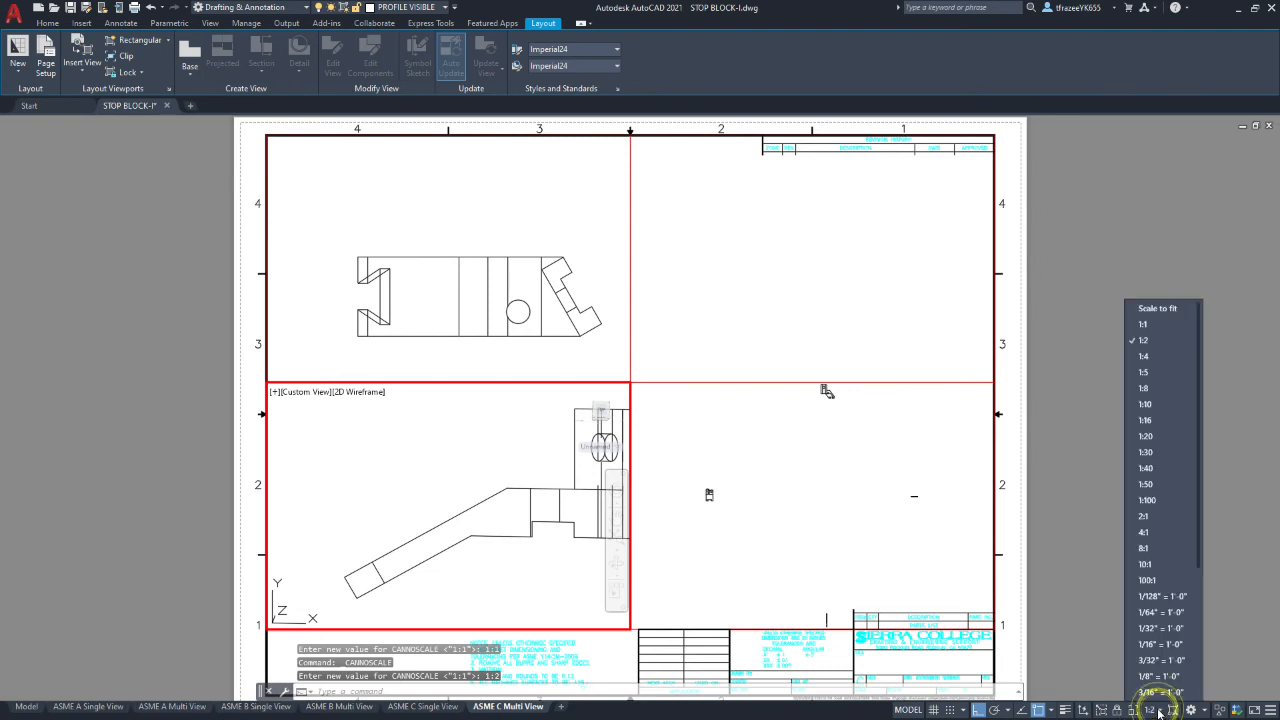
pyautogui.click(1158, 375)
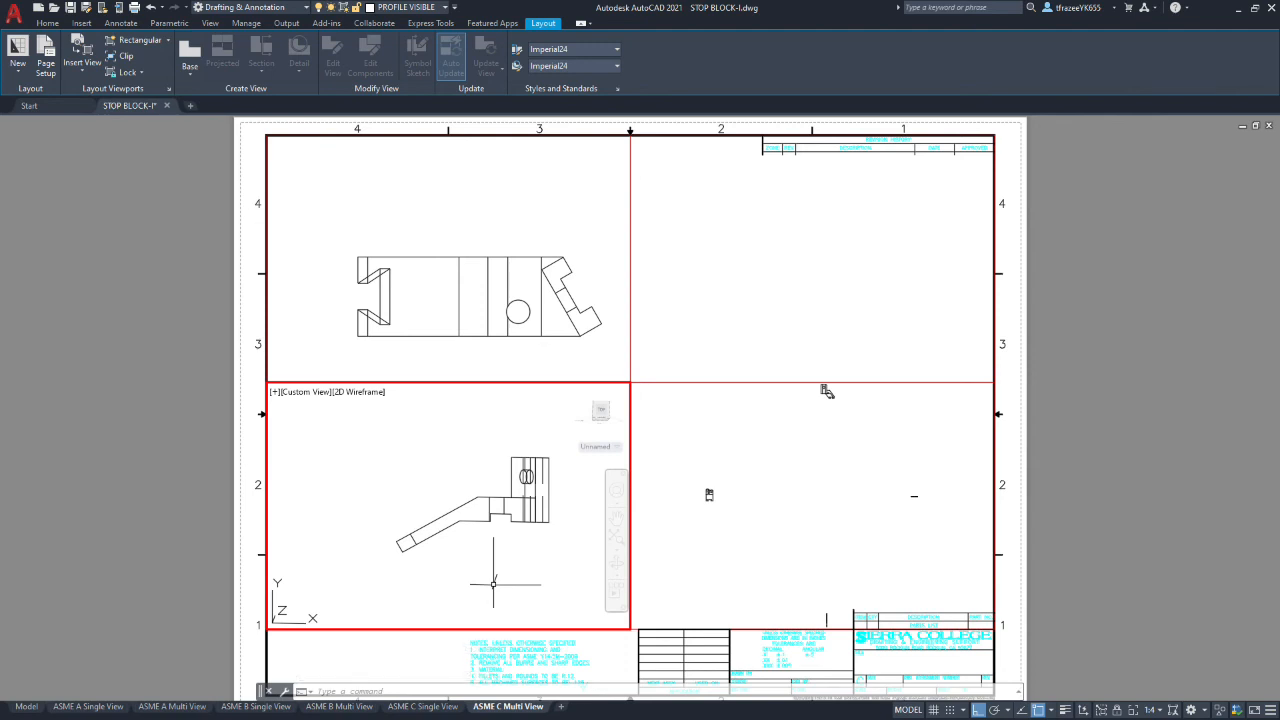
# Set the top-view viewport's scale to 1:4 and reposition the top and front profiles within their viewports
pyautogui.click(477, 230)
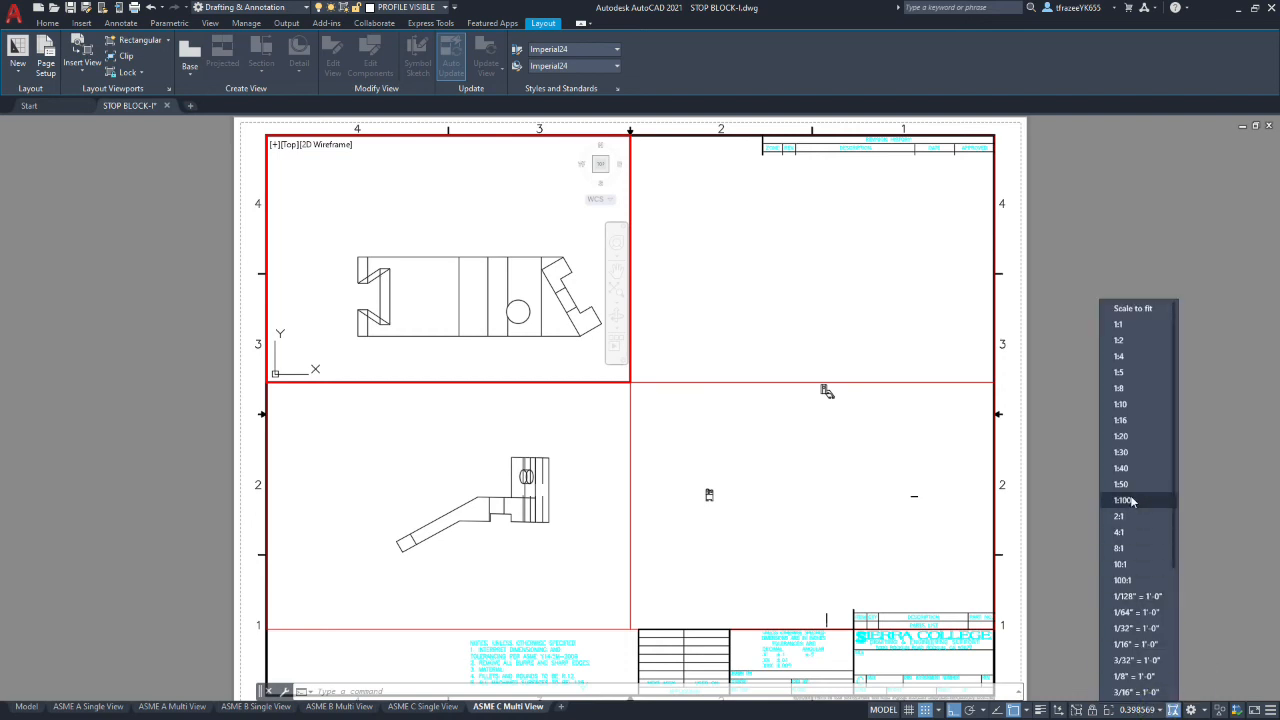
pyautogui.click(1120, 356)
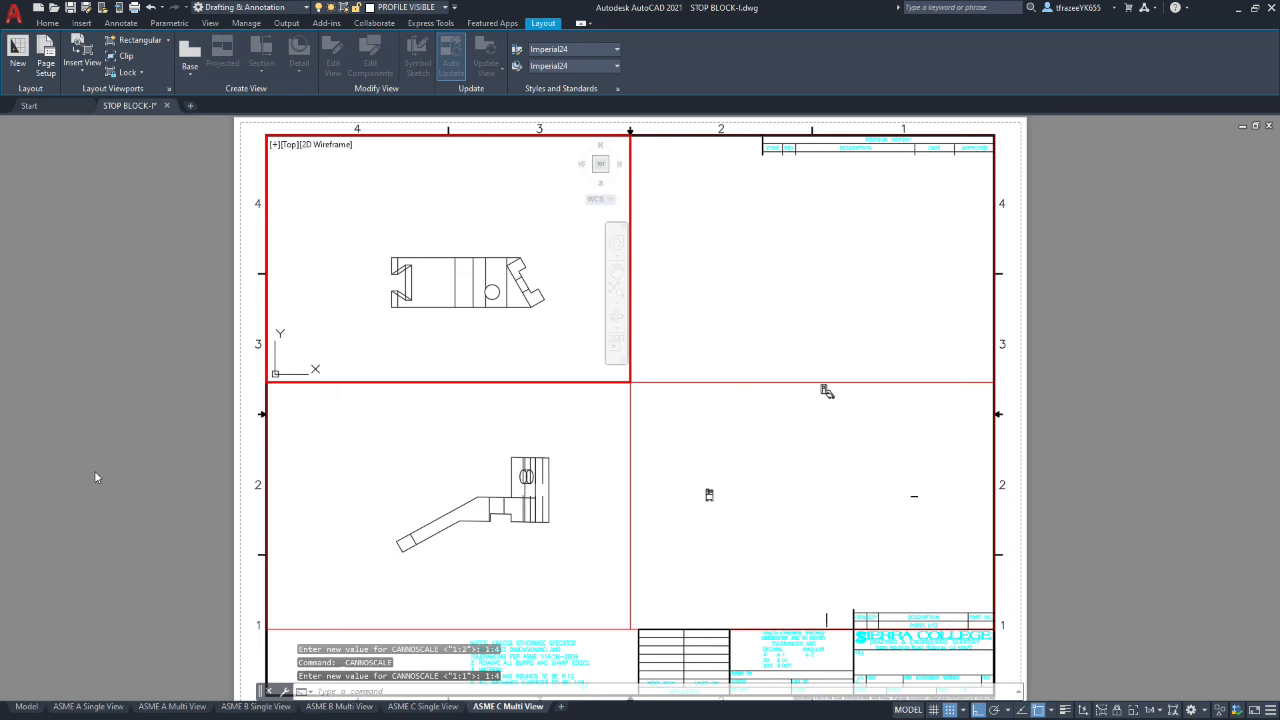
pyautogui.moveTo(466, 287)
pyautogui.mouseDown(button='middle')
pyautogui.moveTo(487, 323)
pyautogui.moveTo(508, 318)
pyautogui.mouseUp(button='middle')
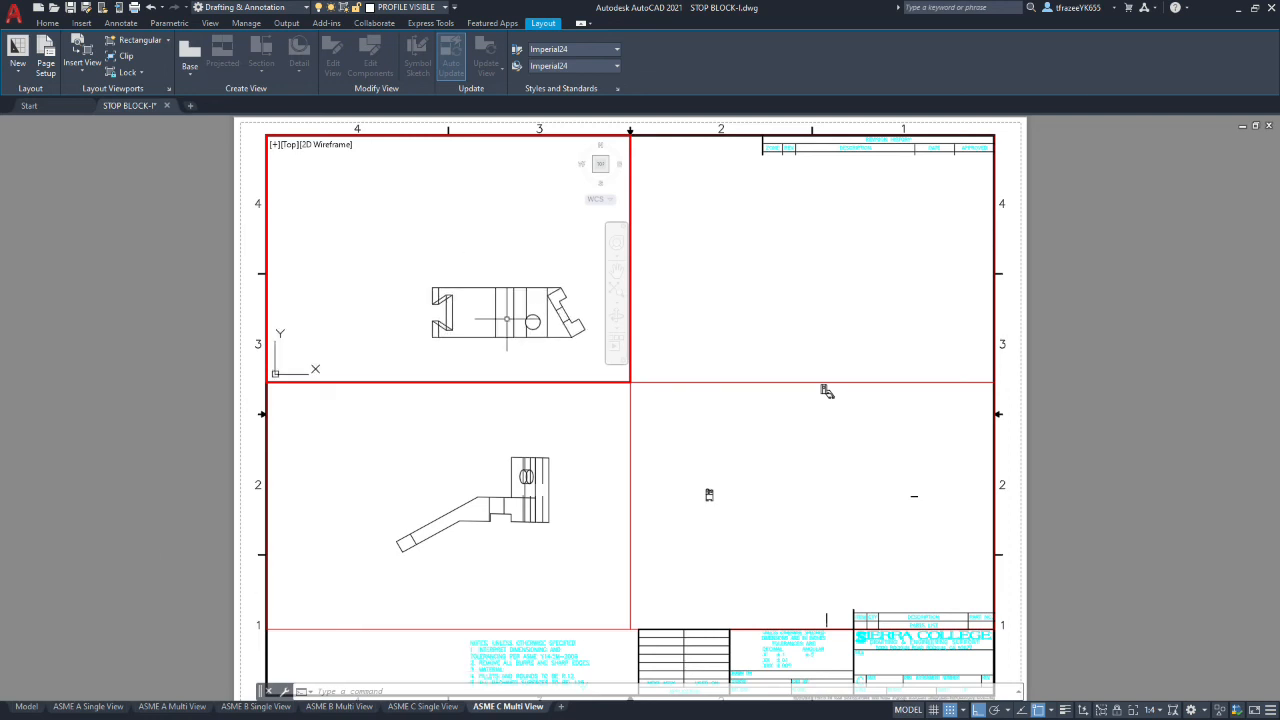
pyautogui.click(453, 484)
pyautogui.moveTo(440, 474); pyautogui.dragTo(483, 449, button='middle')
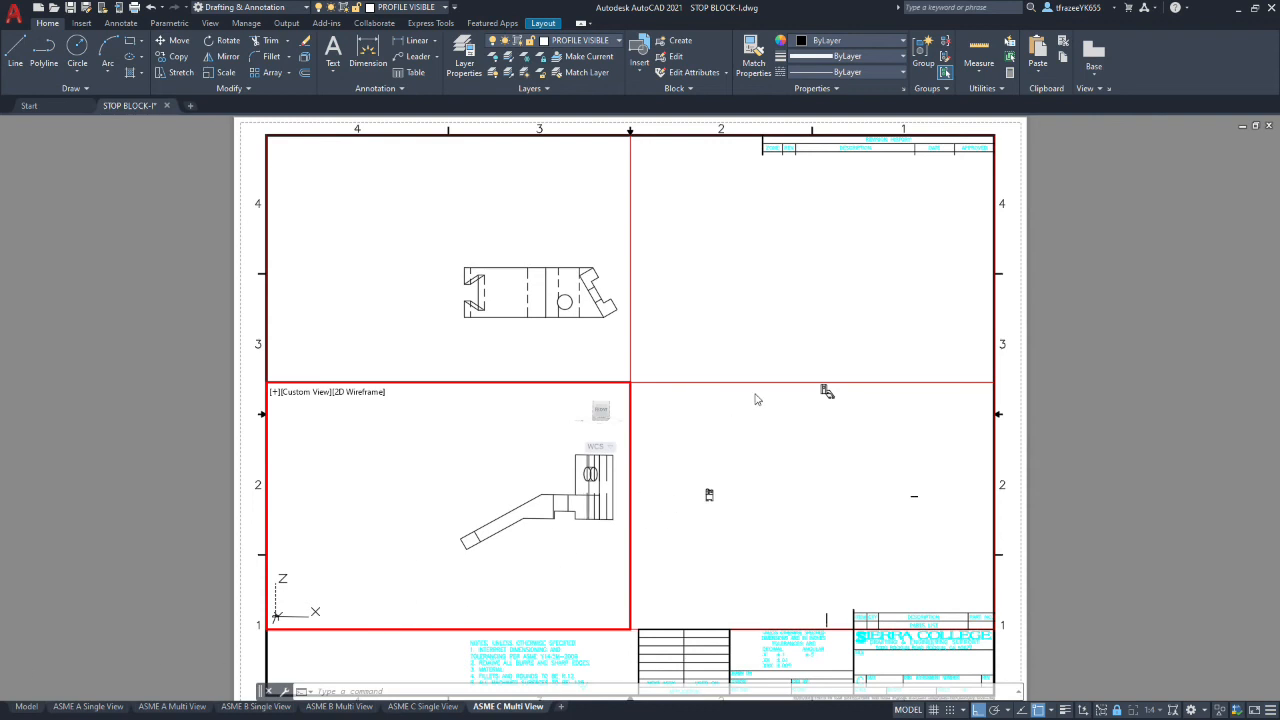
# Switch the SE Isometric viewport to the custom model view SLOT AUX
pyautogui.press('Escape')
pyautogui.click(735, 268)
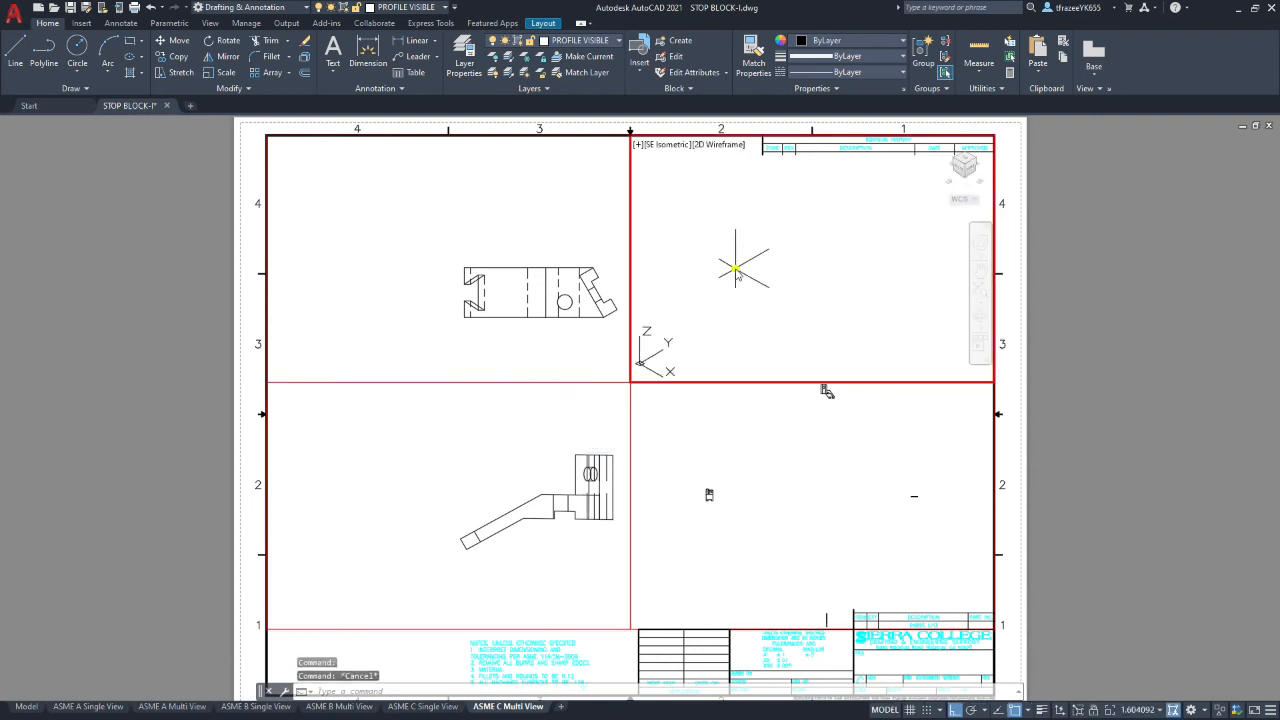
pyautogui.click(673, 146)
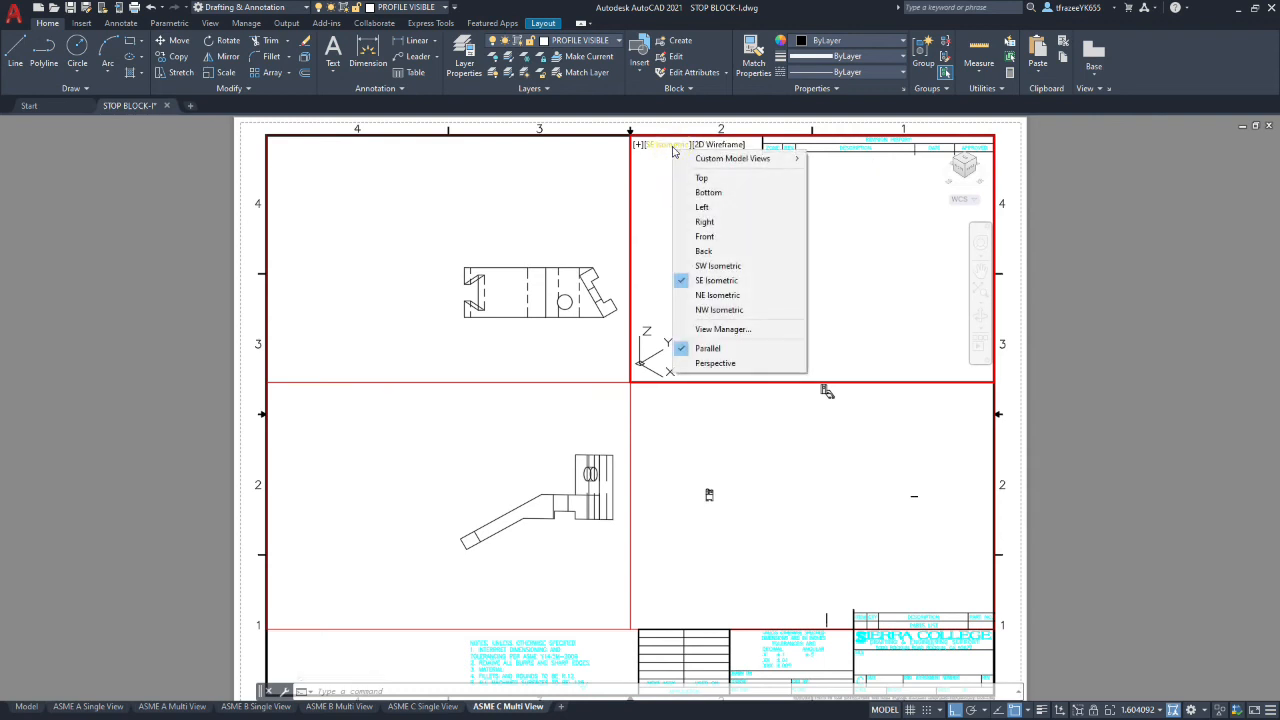
pyautogui.moveTo(687, 160)
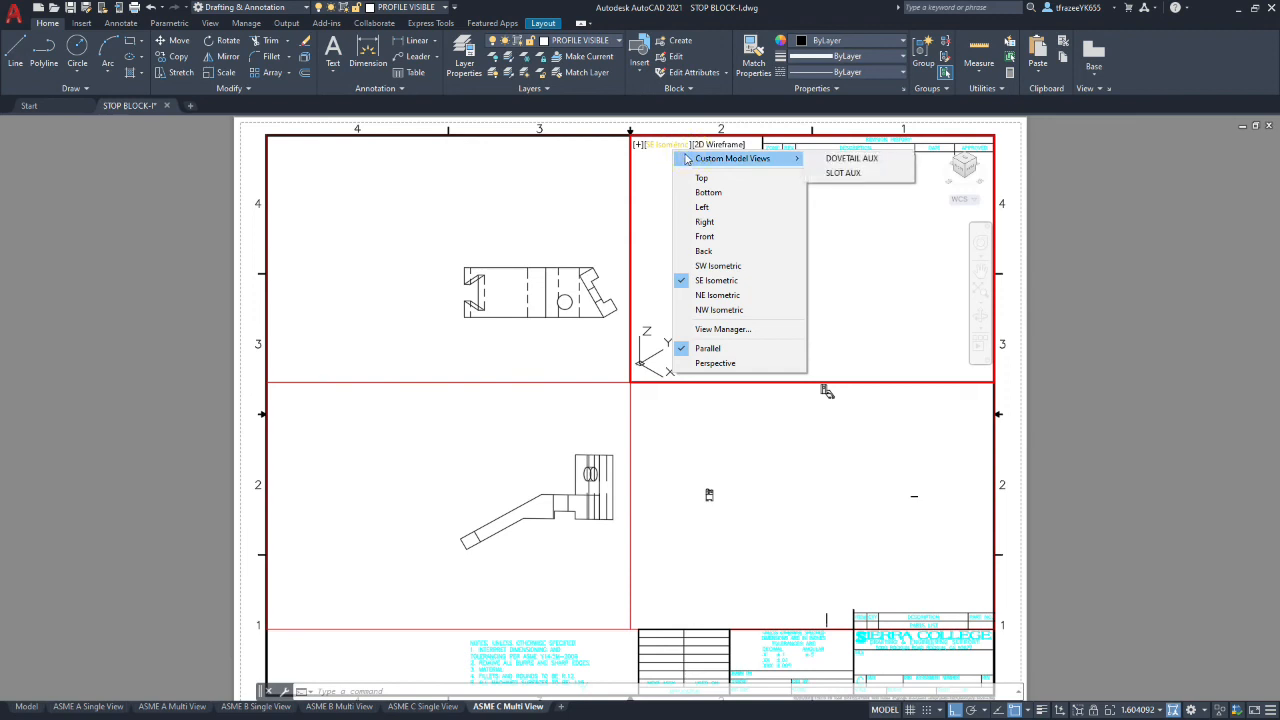
pyautogui.click(845, 173)
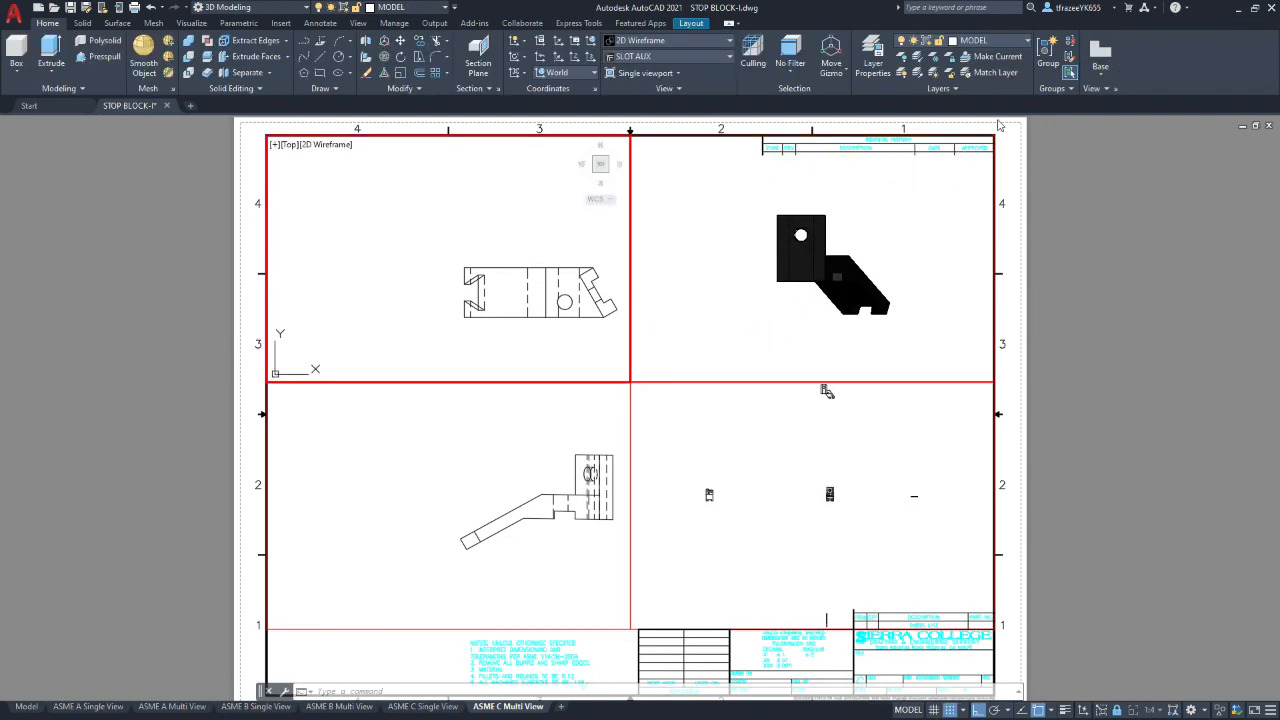
# Make PROFILE VISIBLE LINES the current layer and freeze the MODEL and PICTORIAL VIEW DIMENSIONS layers
pyautogui.click(1021, 42)
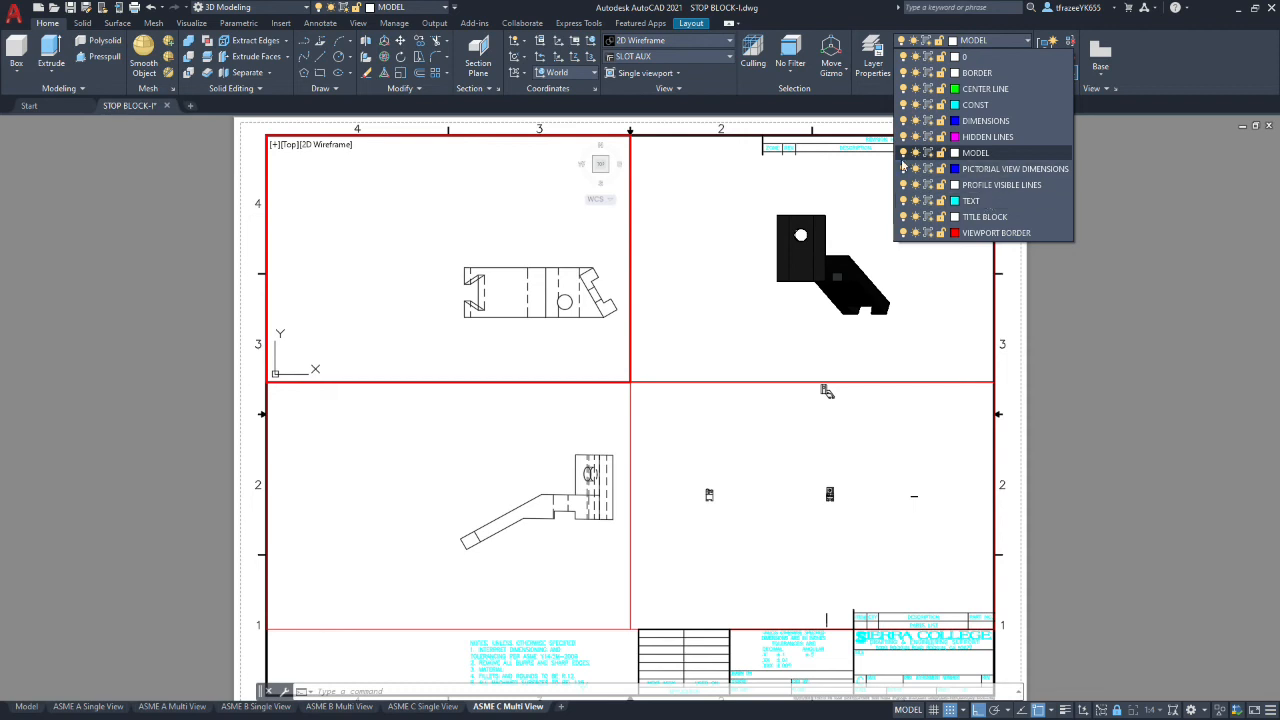
pyautogui.click(982, 189)
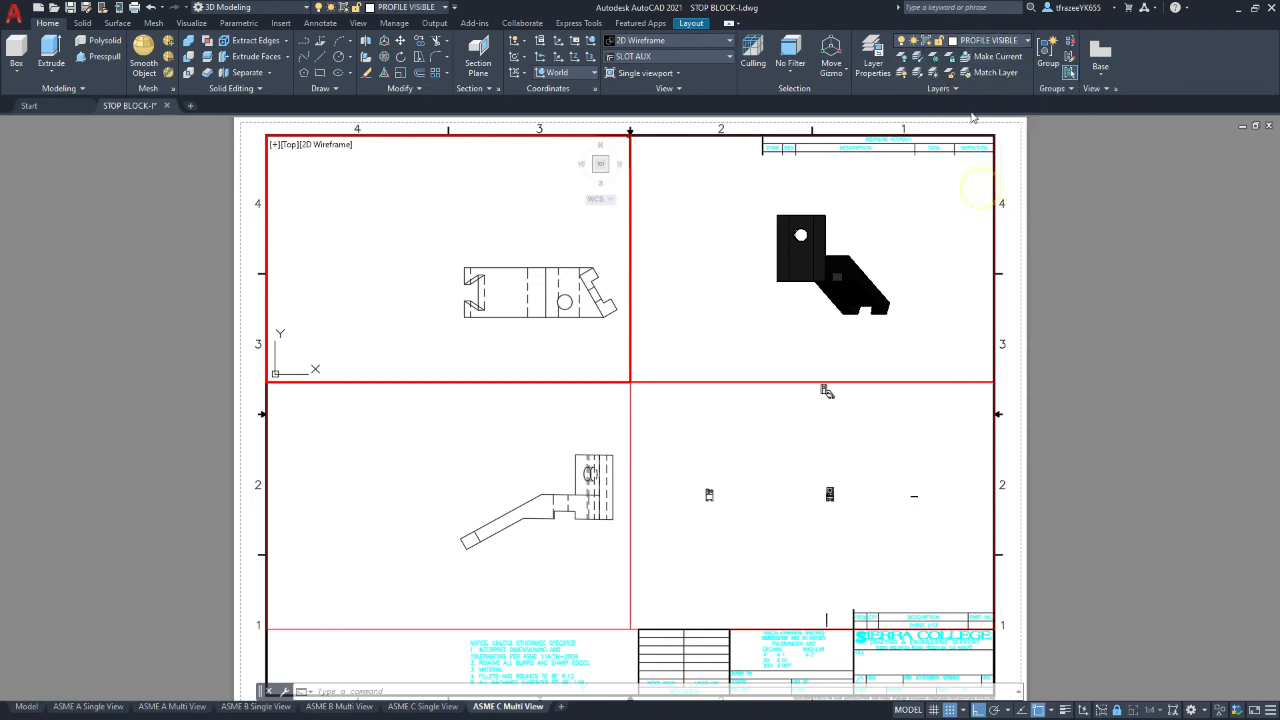
pyautogui.click(1027, 42)
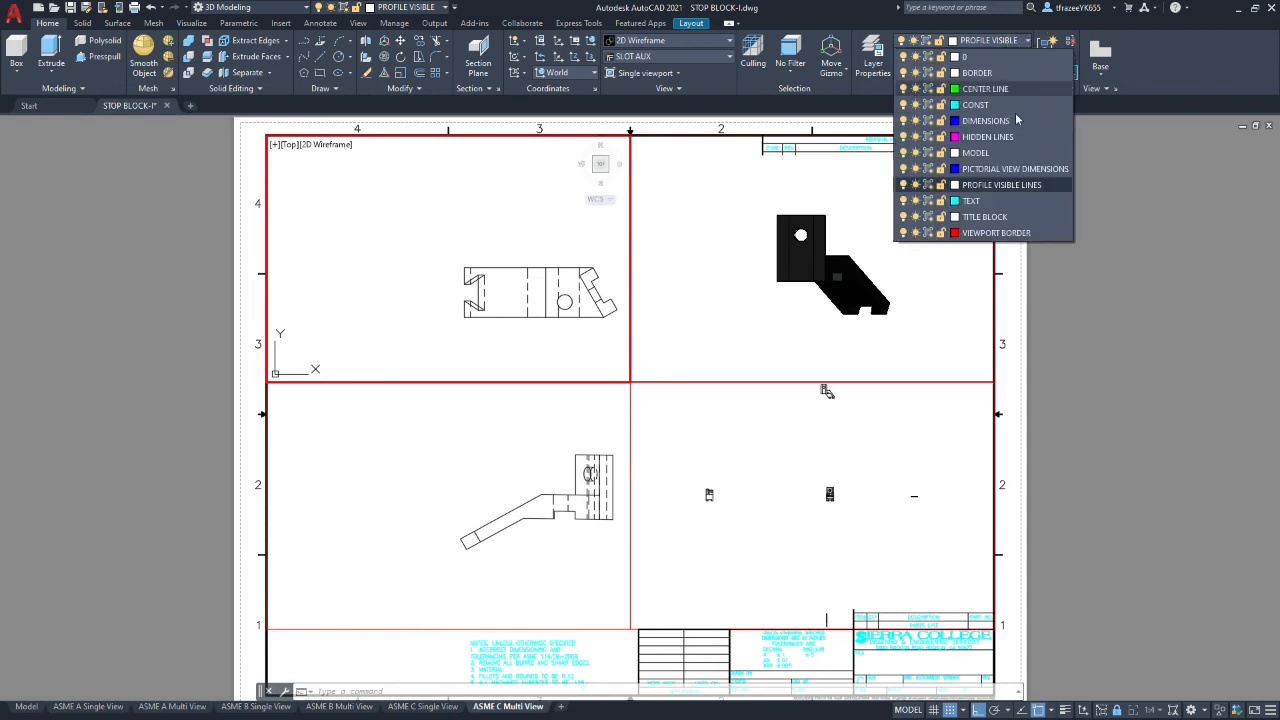
pyautogui.click(915, 153)
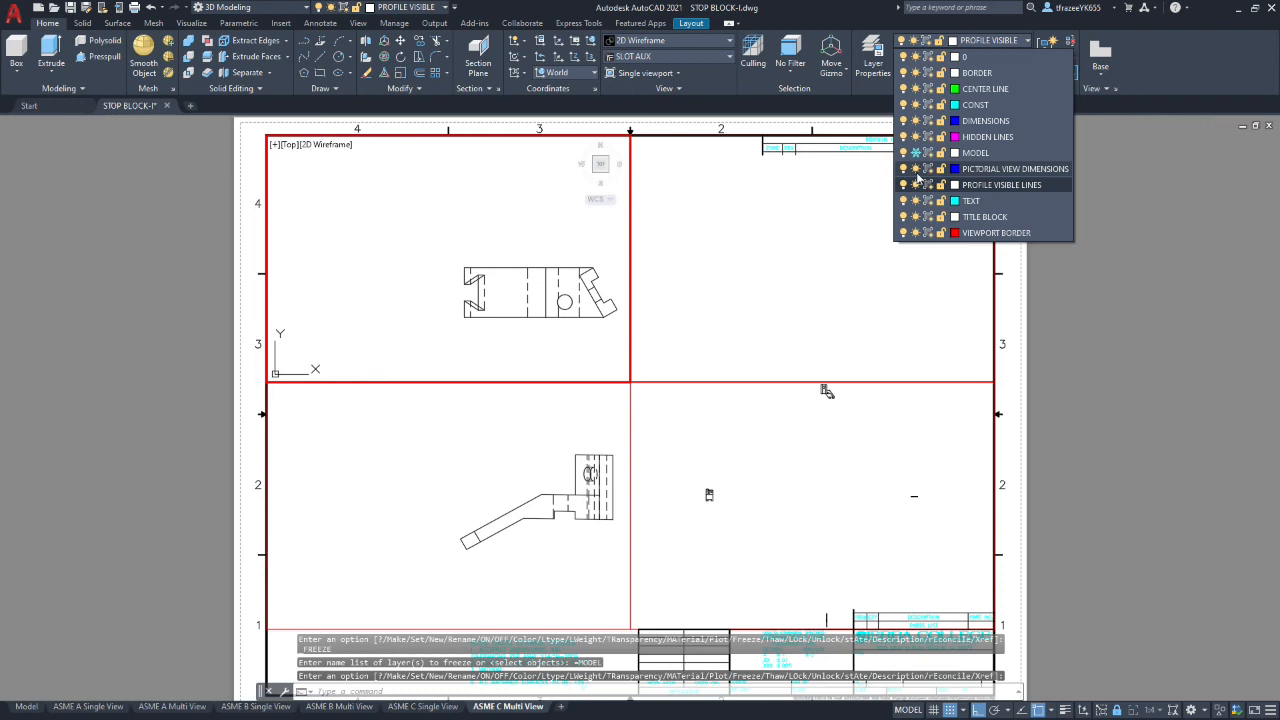
pyautogui.click(915, 169)
pyautogui.click(887, 309)
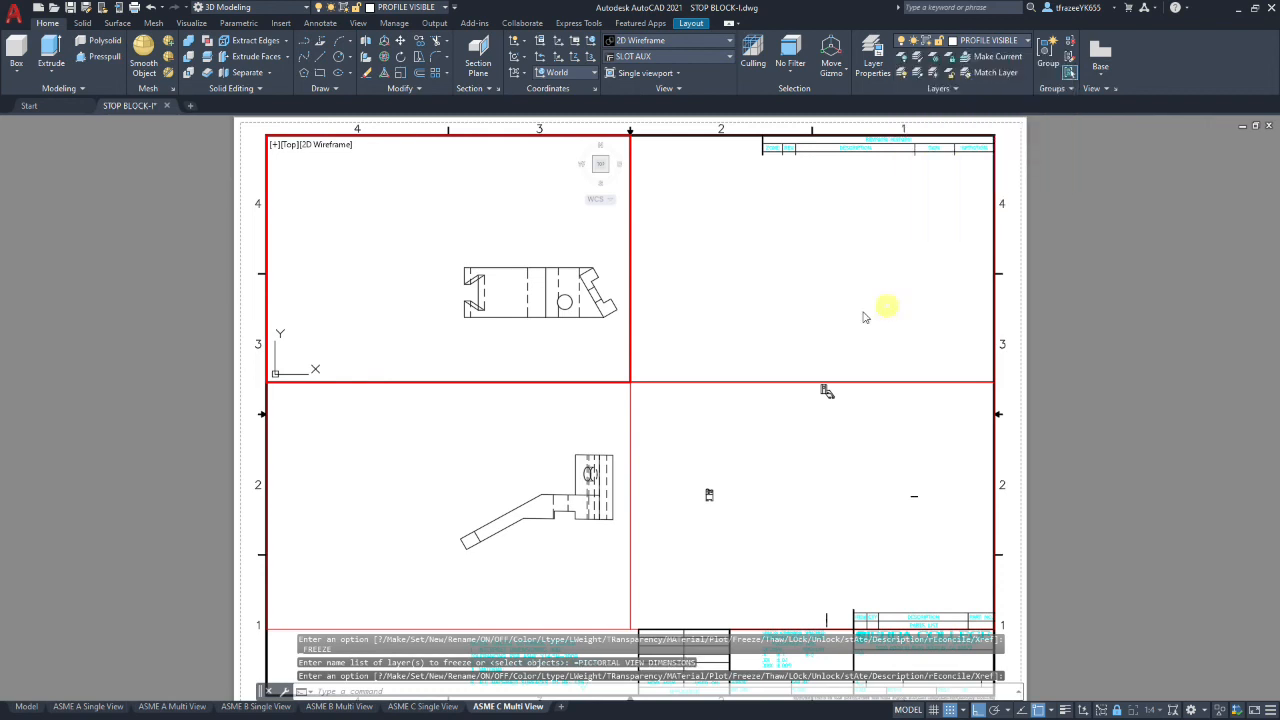
# Set the SLOT AUX viewport's visual style to Wireframe
pyautogui.click(752, 273)
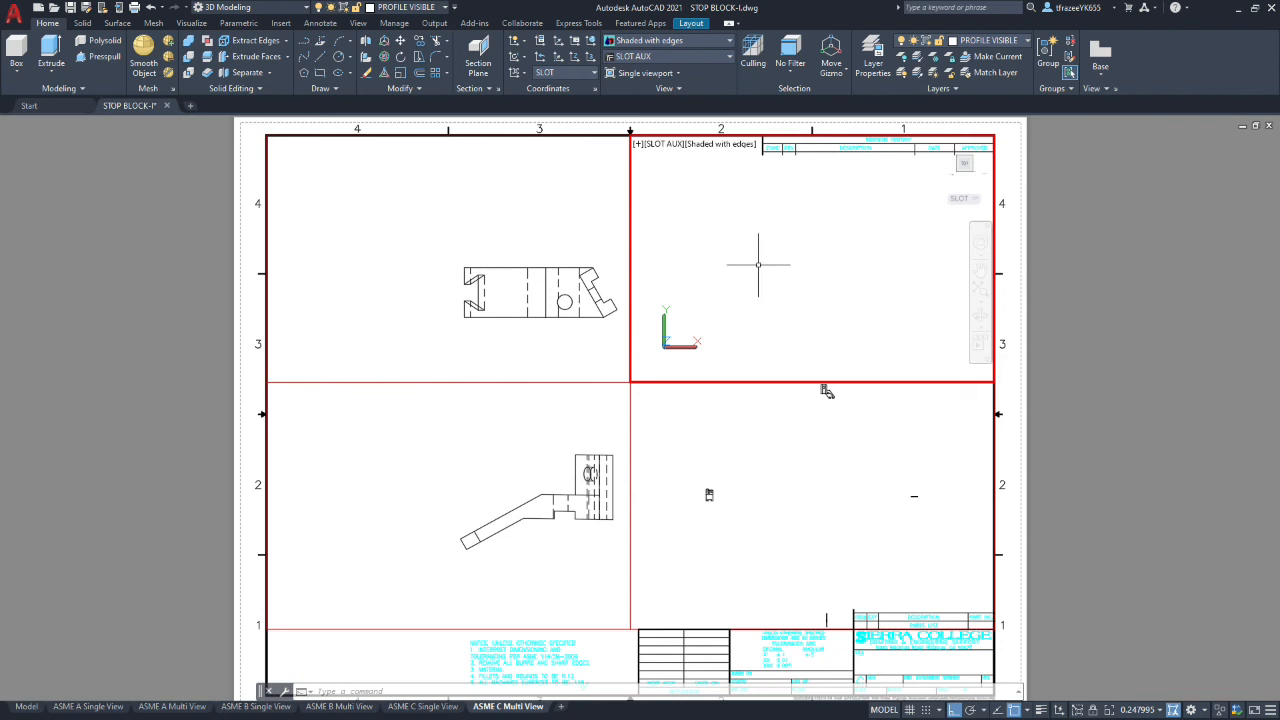
pyautogui.click(731, 144)
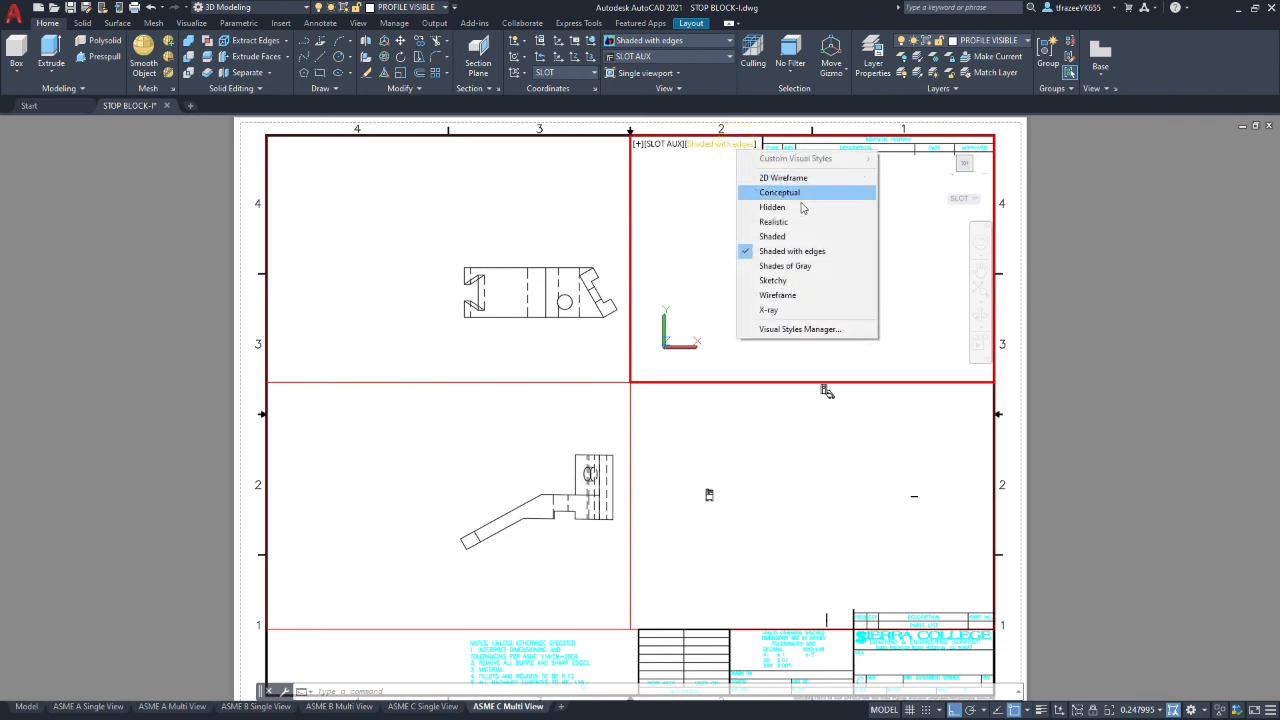
pyautogui.click(778, 295)
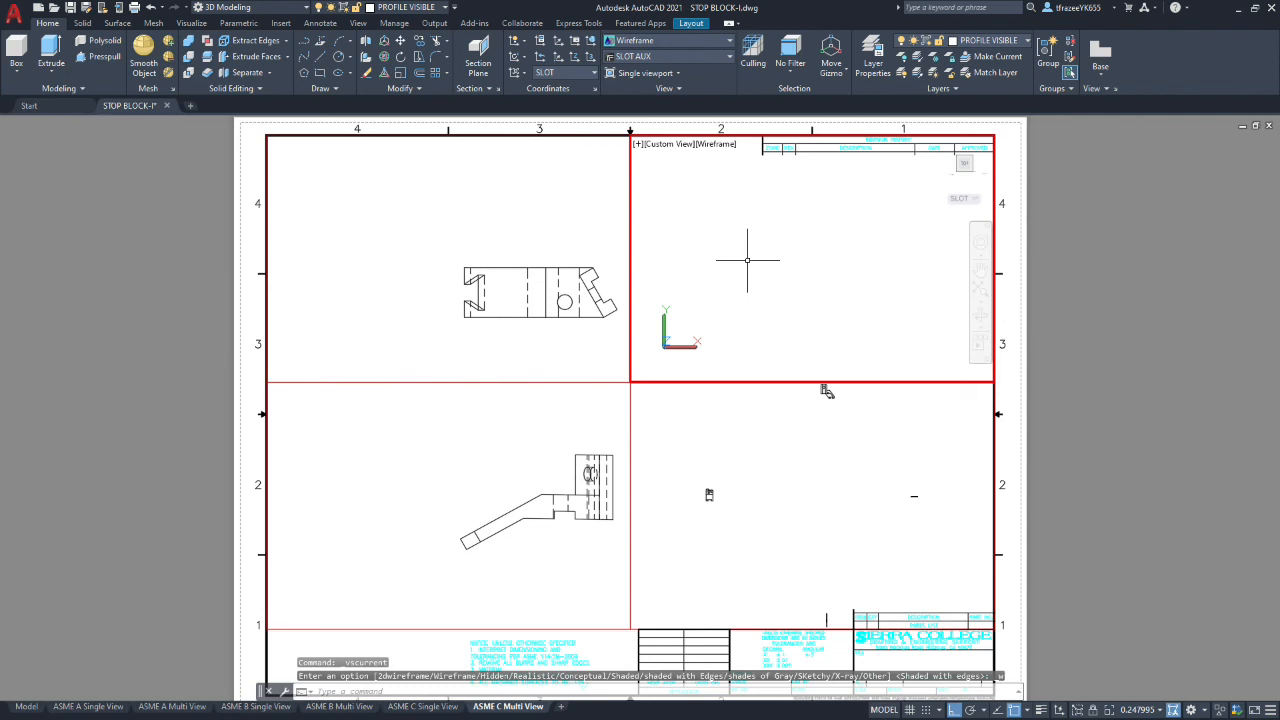
pyautogui.click(747, 260)
pyautogui.press('Escape')
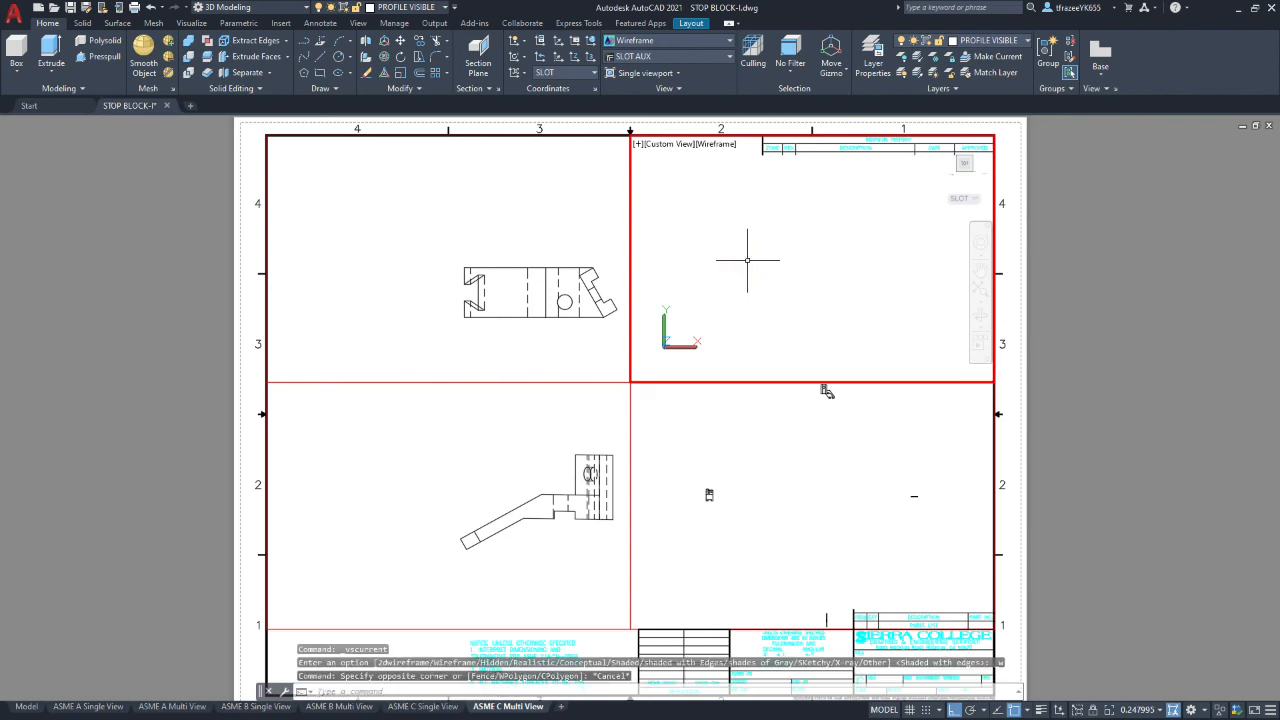
# Zoom the SLOT AUX viewport to its extents and frame the auxiliary profile showing the full round hole inside it
pyautogui.write('zomm')
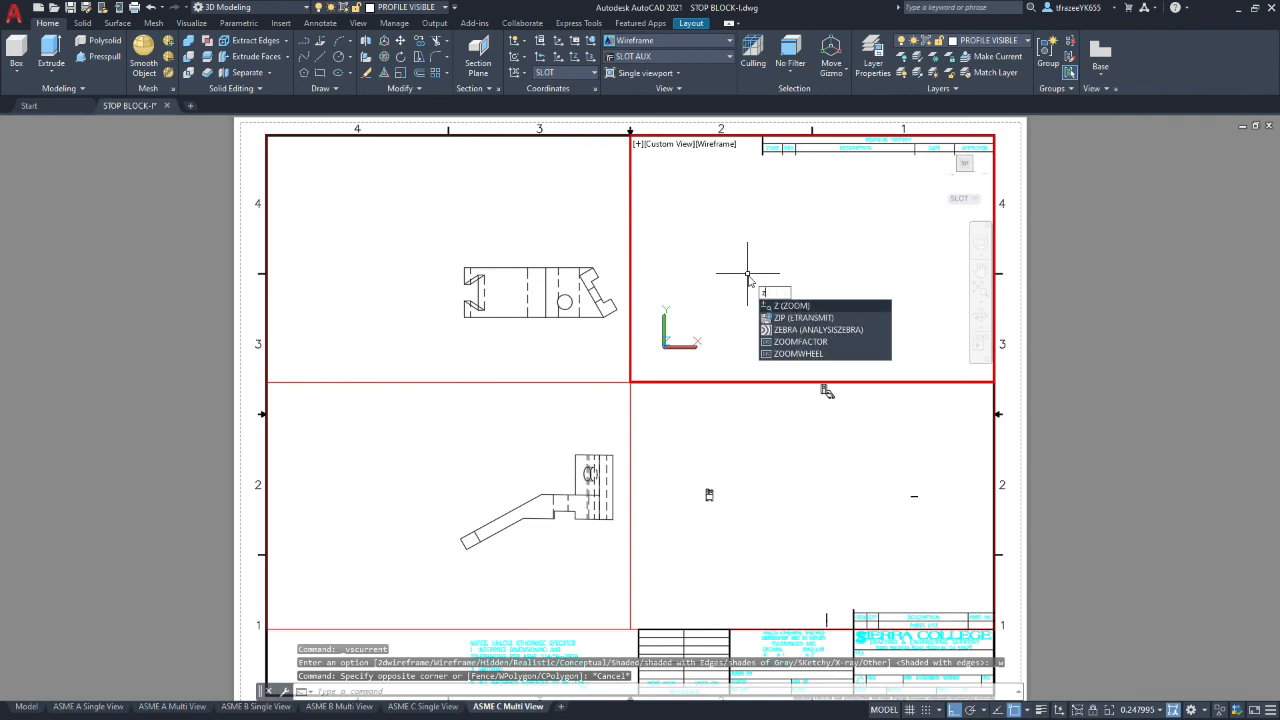
pyautogui.press('Return')
pyautogui.write('e')
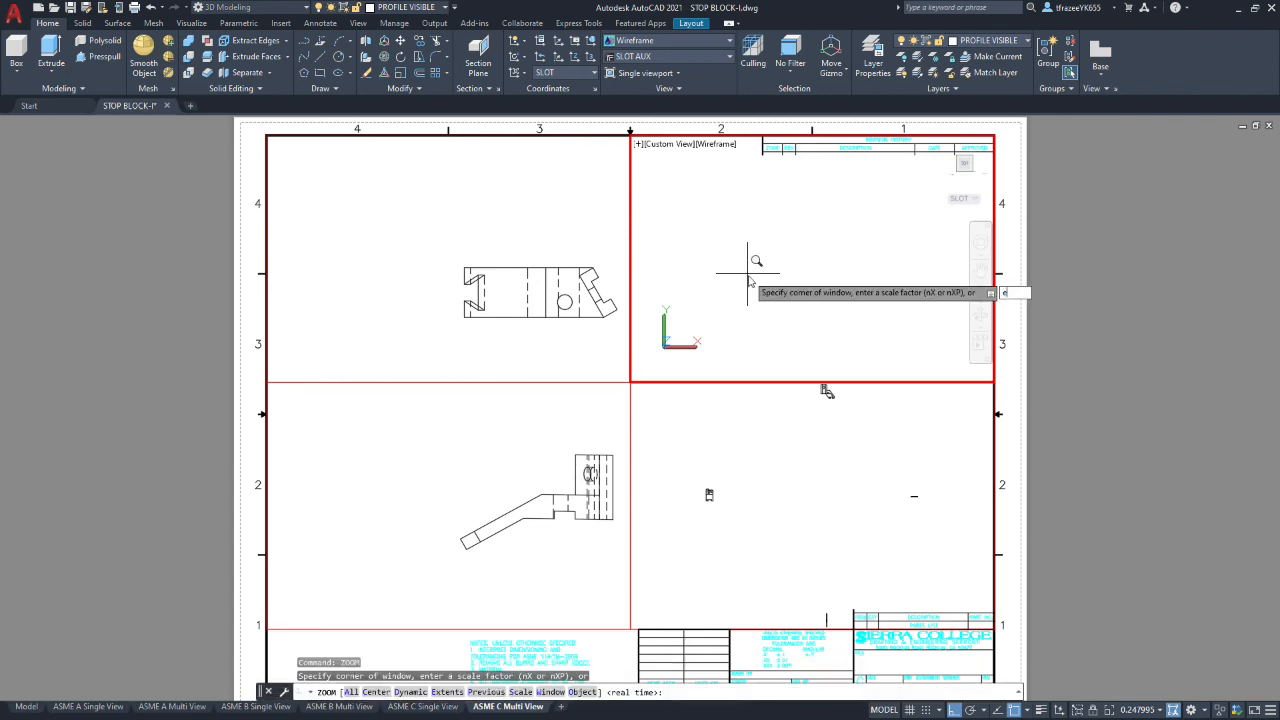
pyautogui.press('Return')
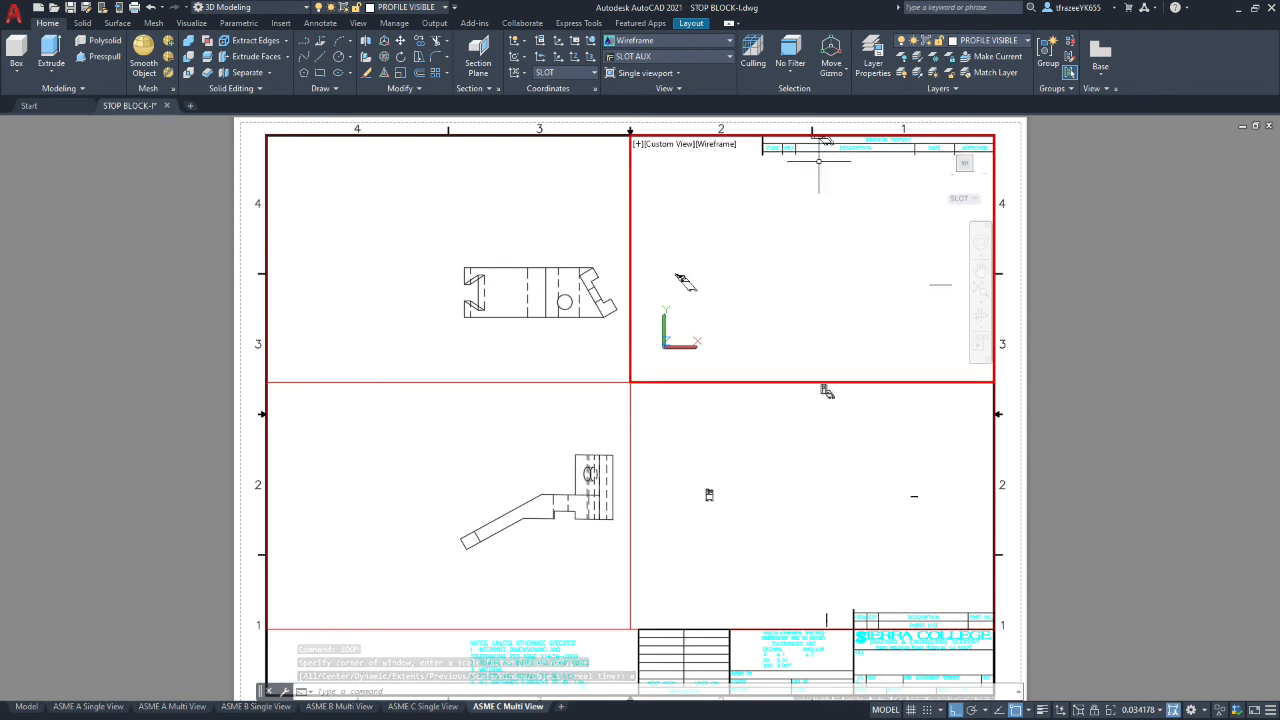
pyautogui.scroll(10, 820, 150)
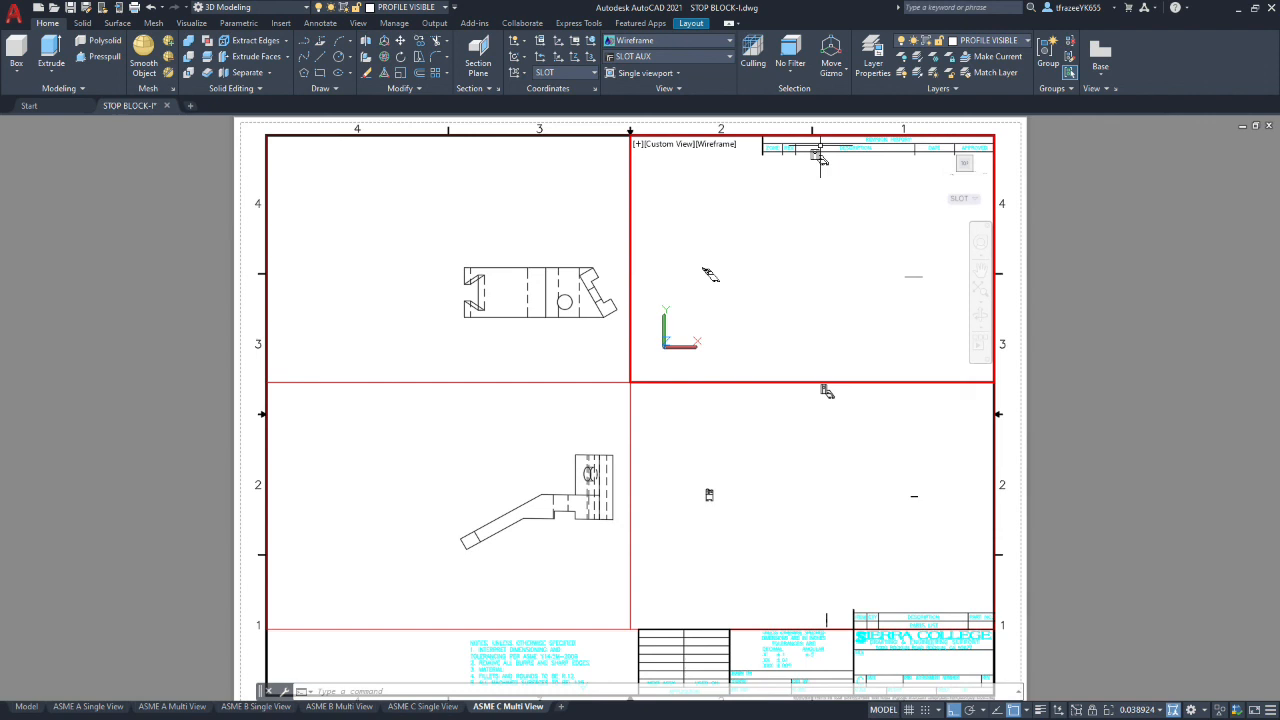
pyautogui.scroll(4, 744, 142)
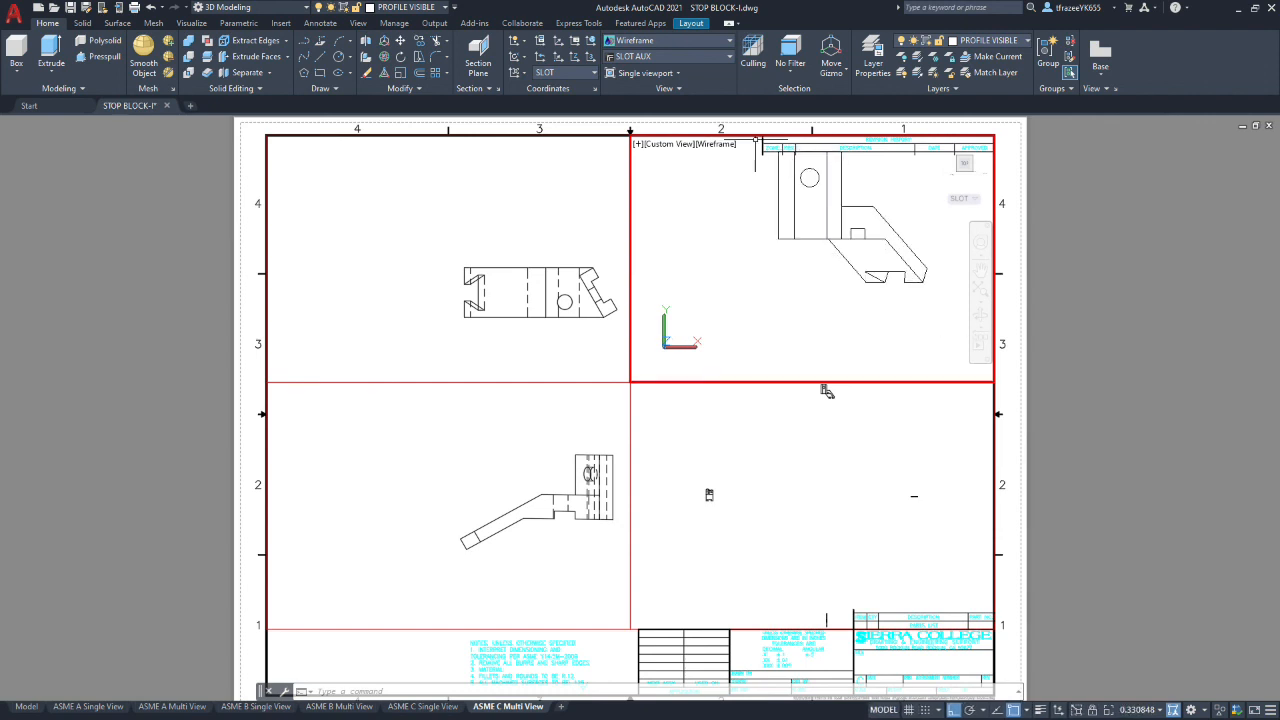
pyautogui.scroll(-5, 838, 156)
pyautogui.scroll(4, 860, 144)
pyautogui.scroll(4, 860, 160)
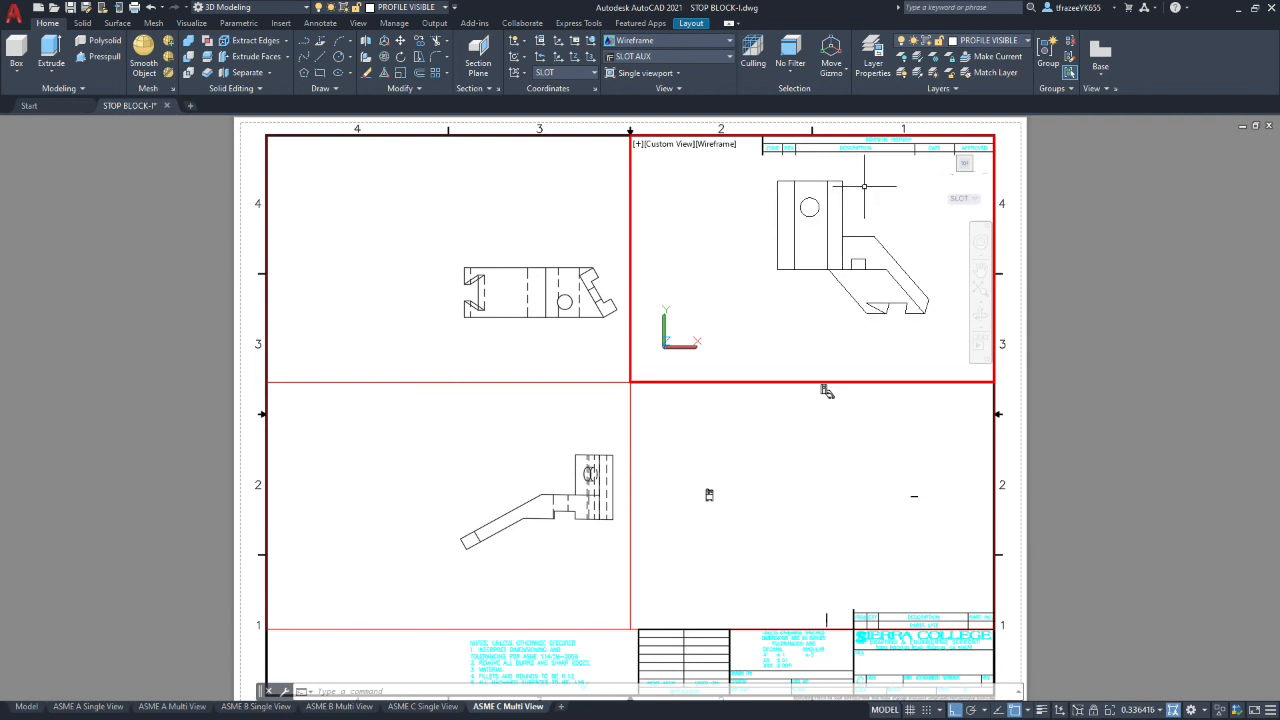
pyautogui.scroll(-1, 900, 194)
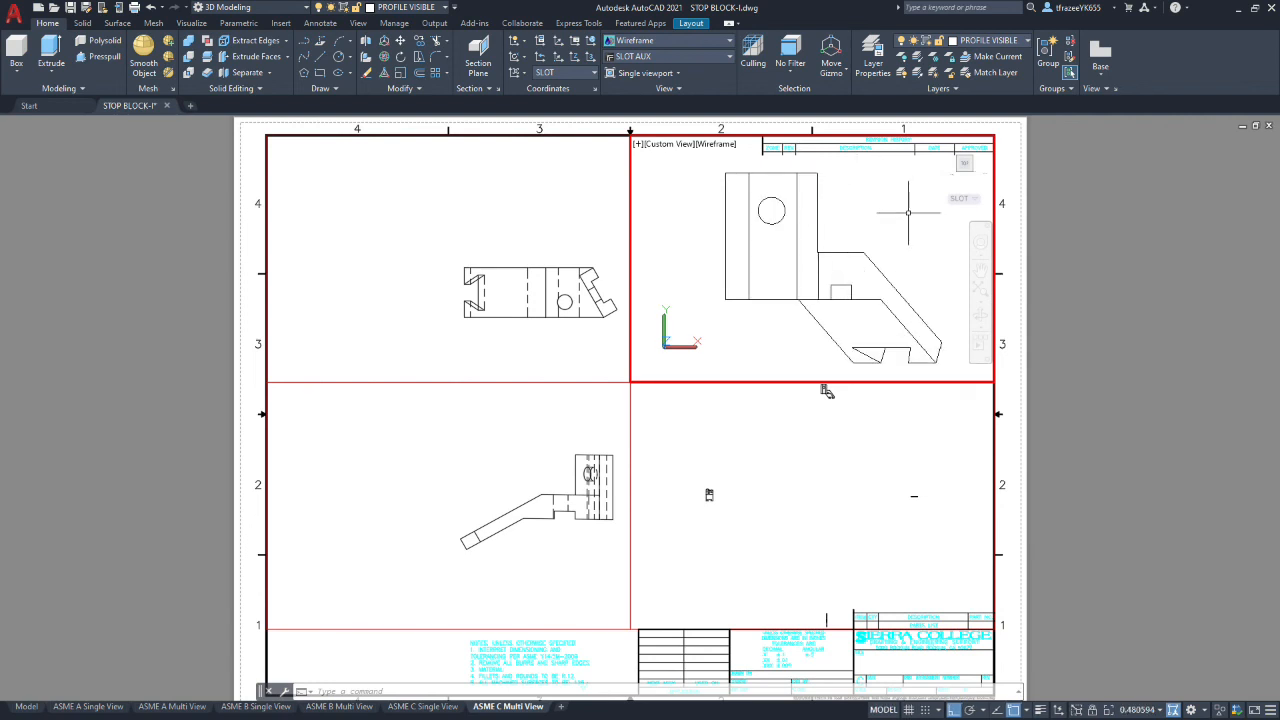
# Set the SLOT AUX viewport's scale to 1:4
pyautogui.click(1207, 713)
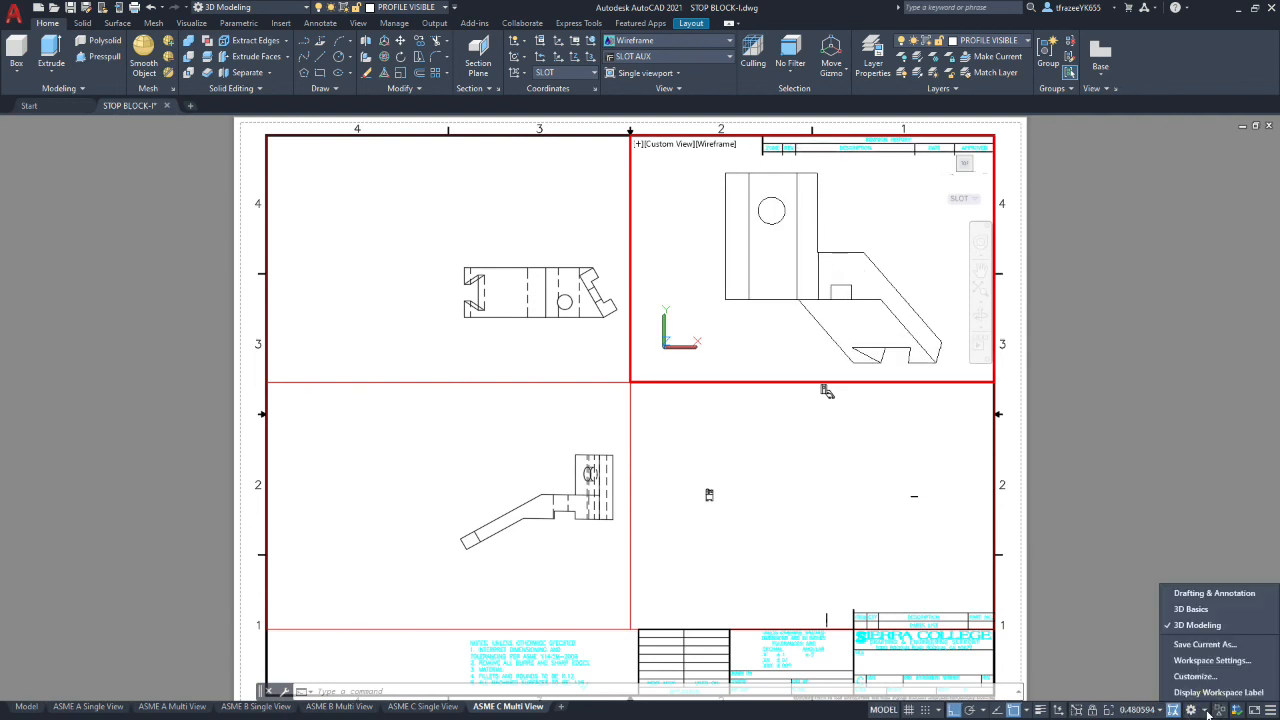
pyautogui.click(1165, 711)
pyautogui.click(1160, 710)
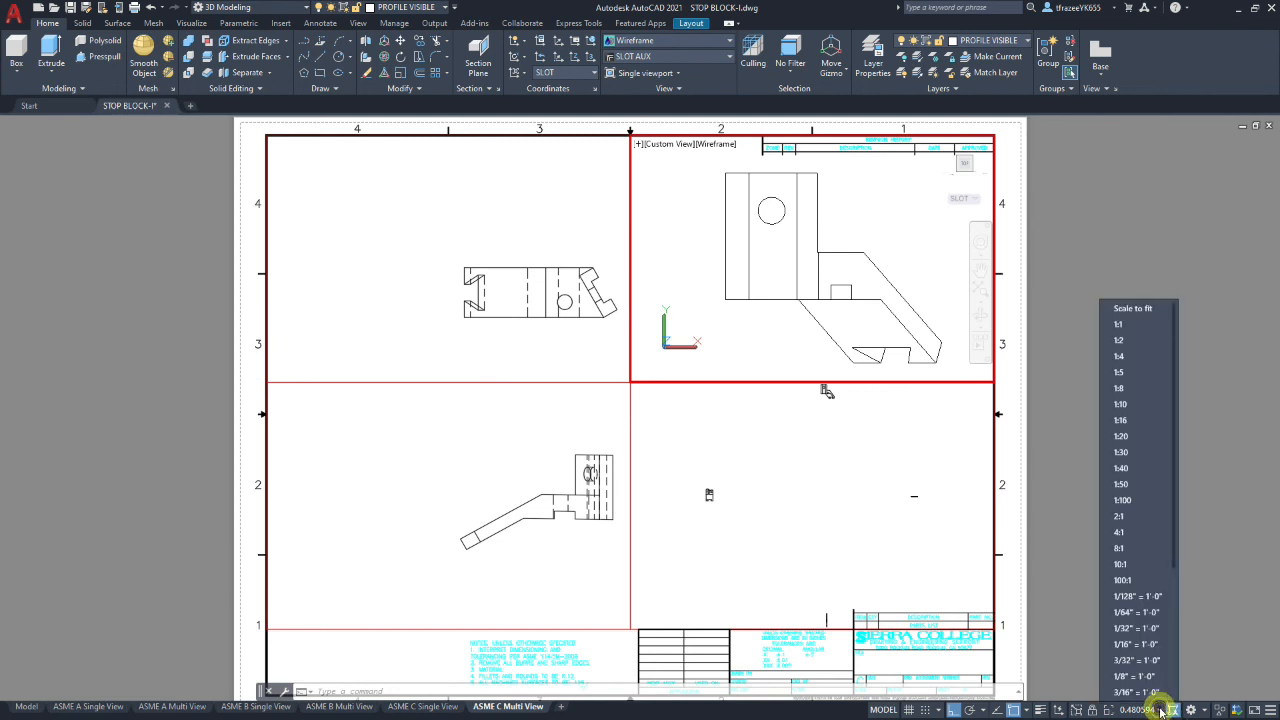
pyautogui.click(1130, 357)
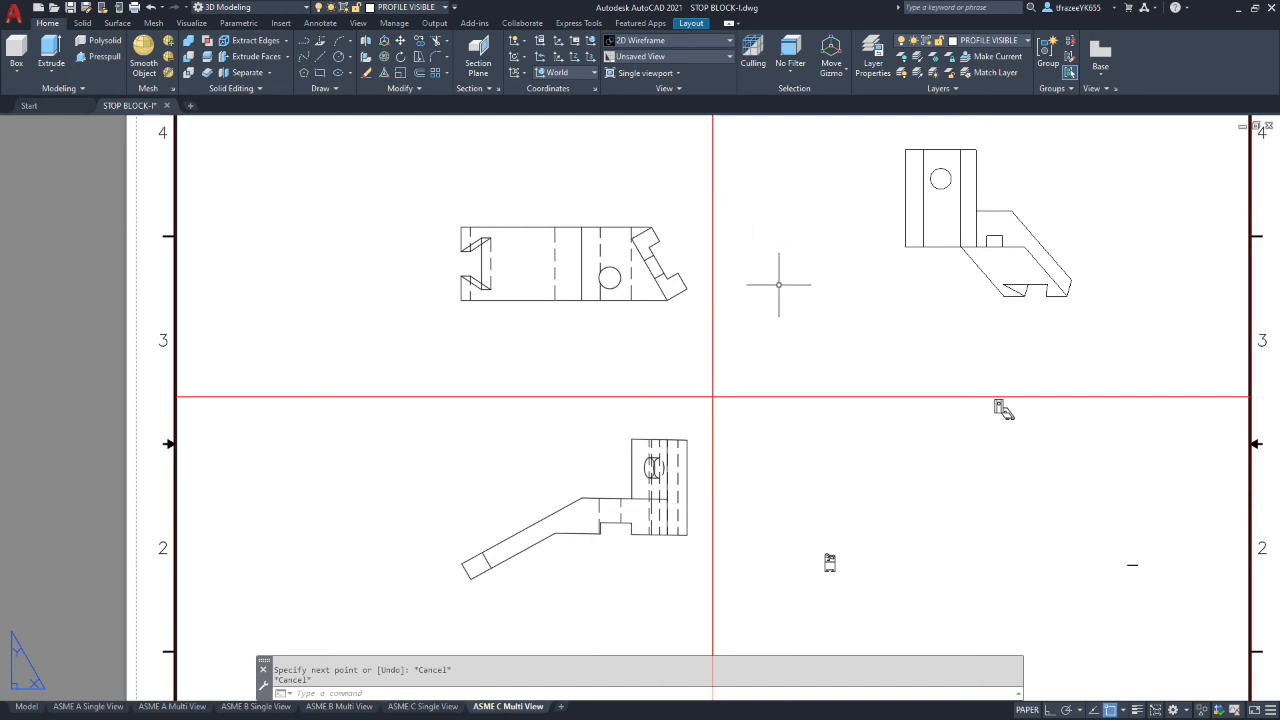
# Rotate the view in the SLOT AUX viewport by 120 degrees with MVSETUP, using the lower-left corner of the block with the hole as basepoint
pyautogui.doubleClick(830, 277)
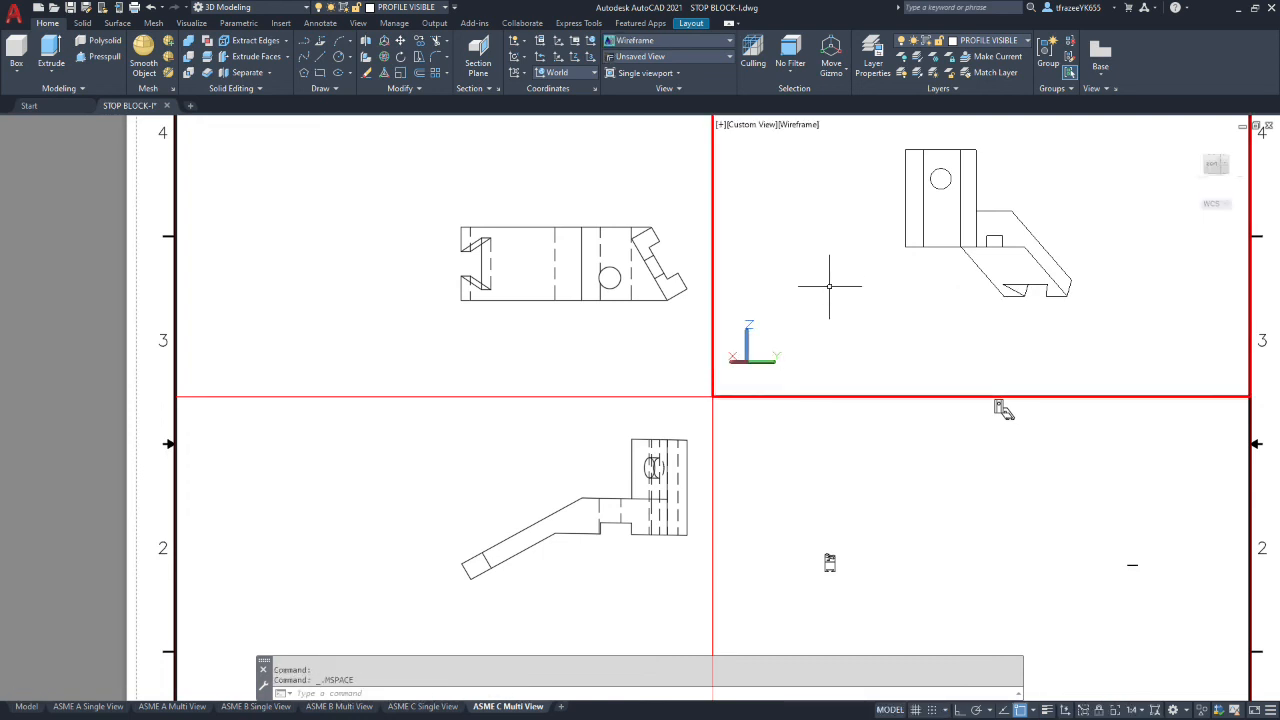
pyautogui.write('mvsetup')
pyautogui.press('Return')
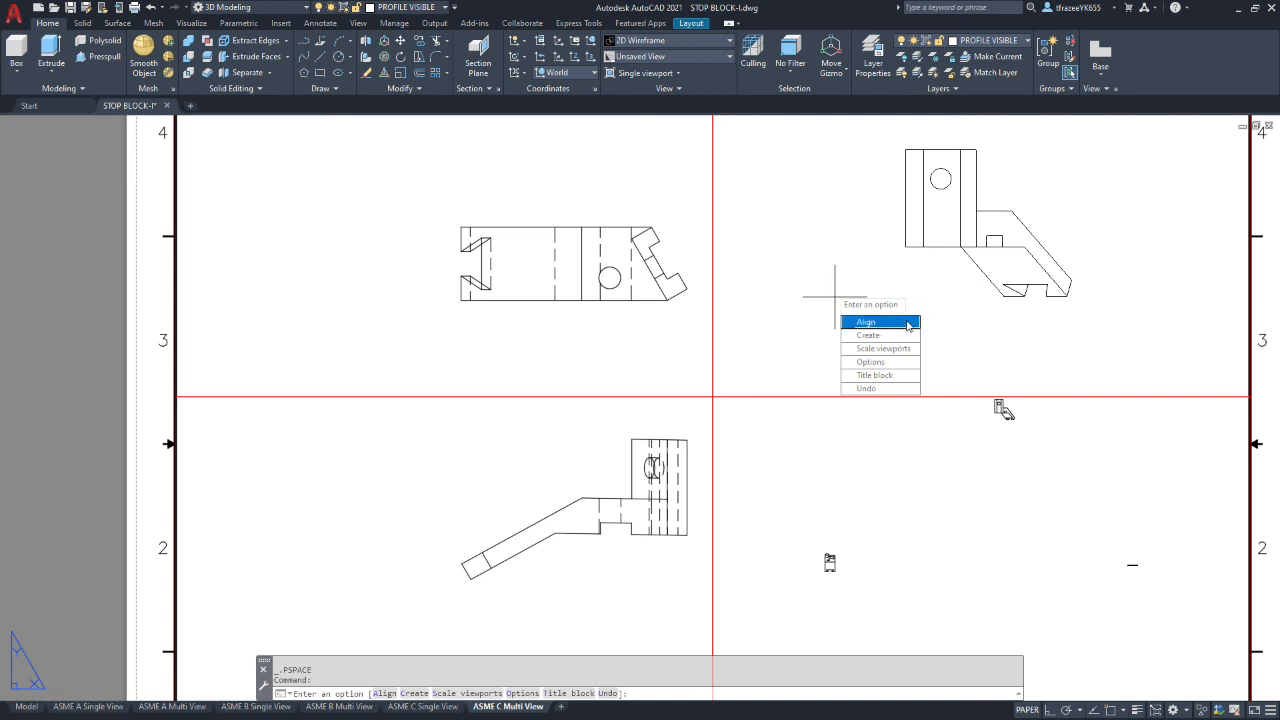
pyautogui.click(866, 322)
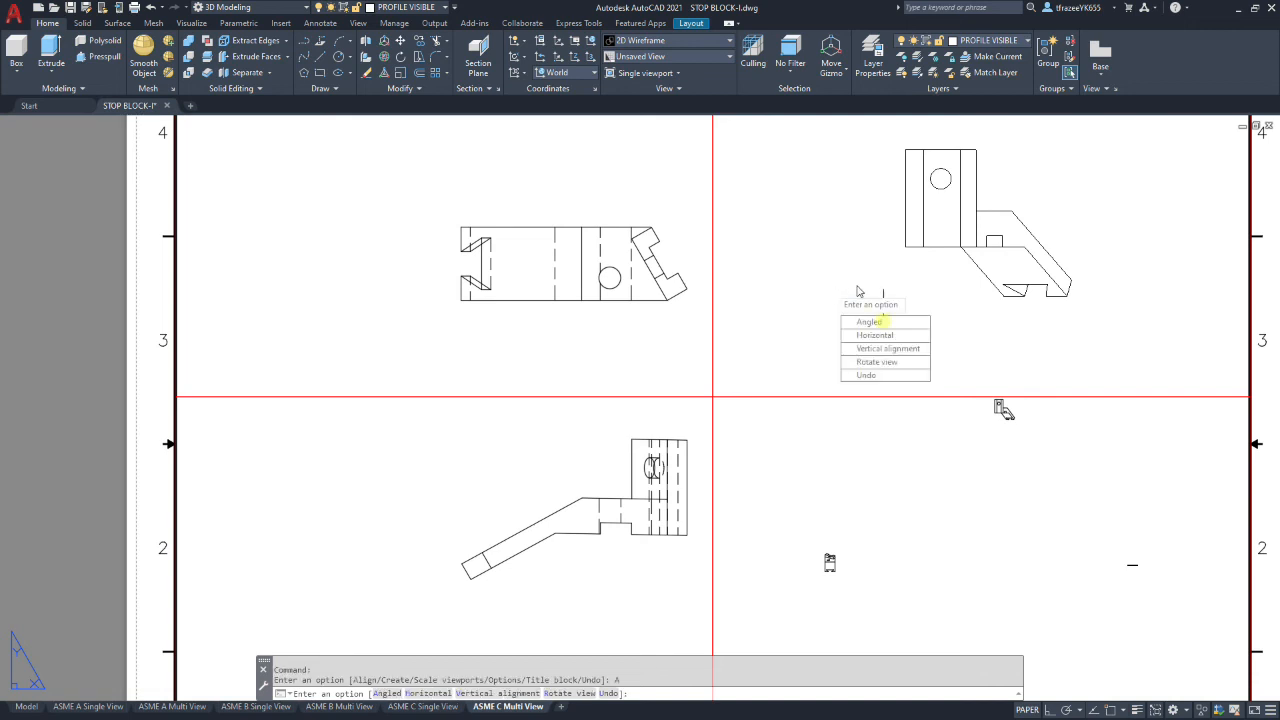
pyautogui.click(892, 366)
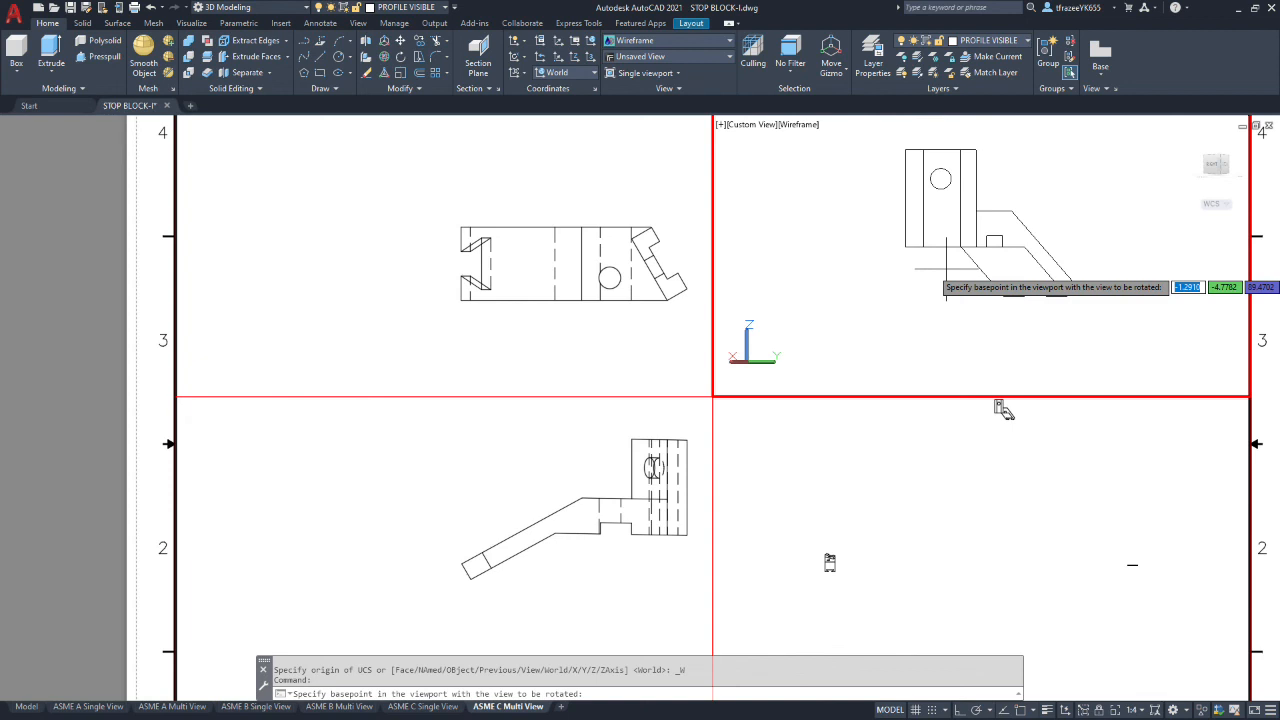
pyautogui.click(905, 248)
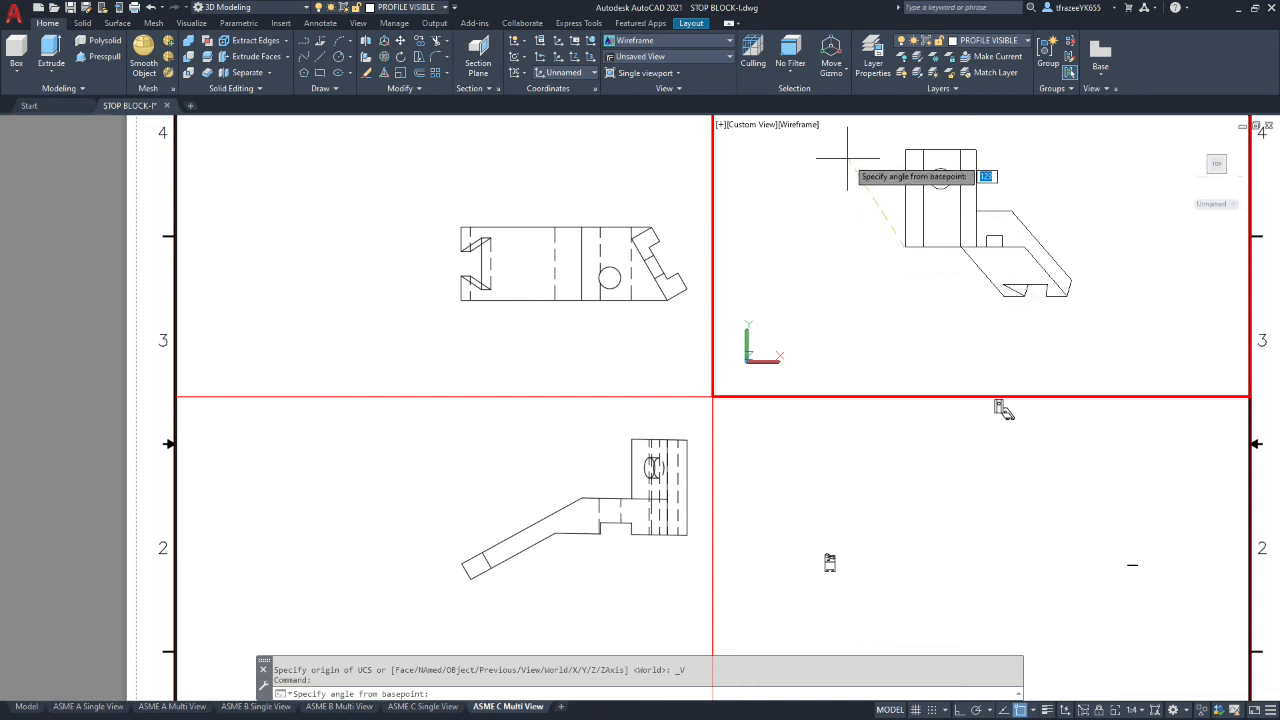
pyautogui.write('120')
pyautogui.press('Return')
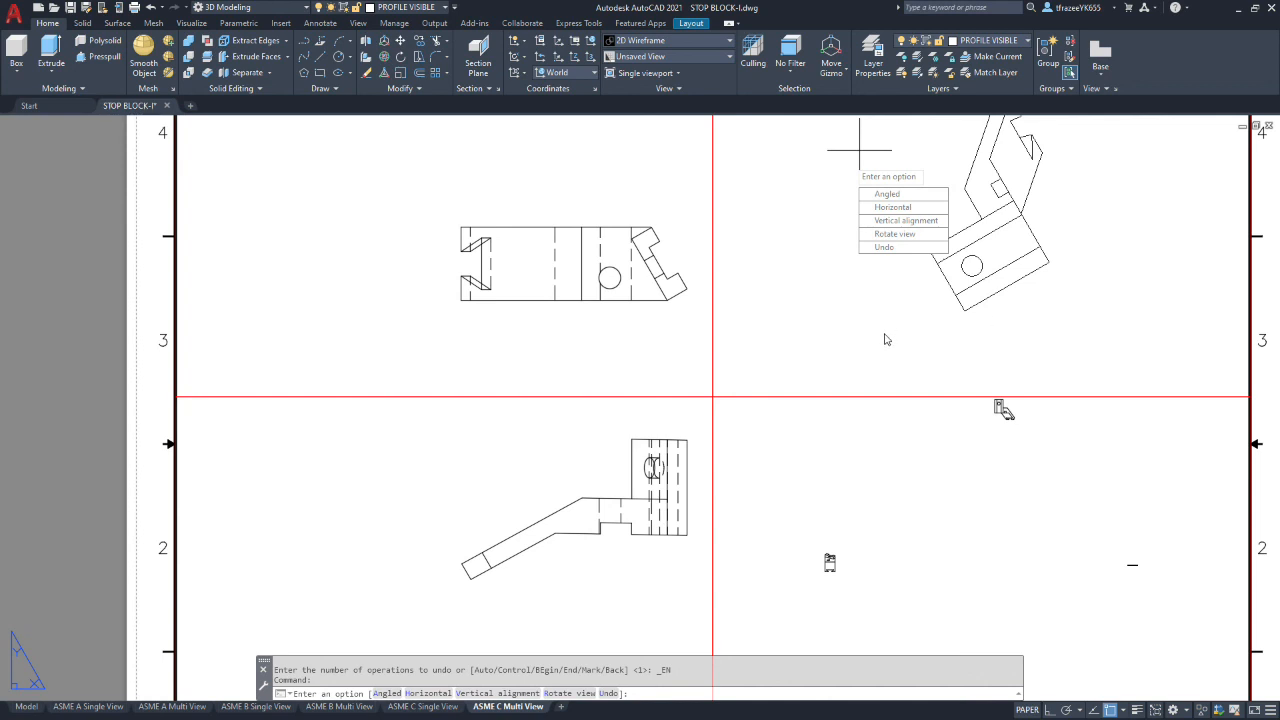
# Align the auxiliary view's lowest corner at a distance of 10 and an angle of 30 from the top view's rightmost slot corner, using angled alignment
pyautogui.click(901, 195)
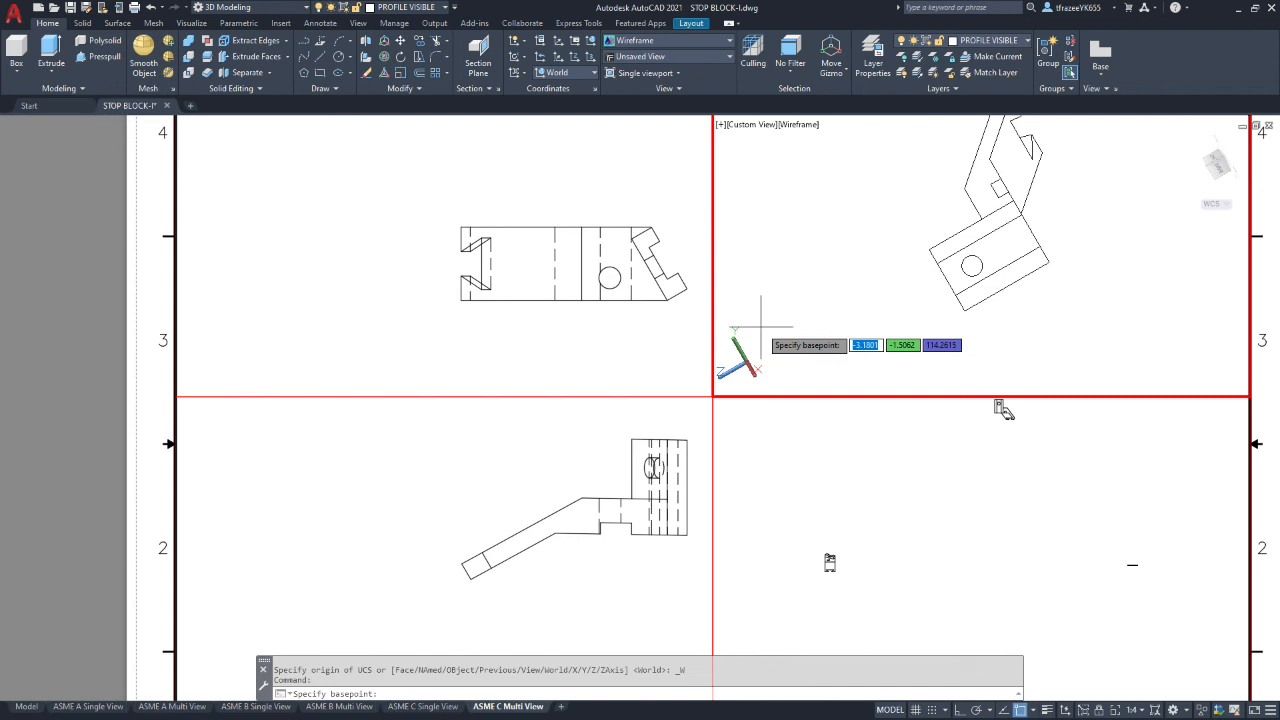
pyautogui.click(690, 296)
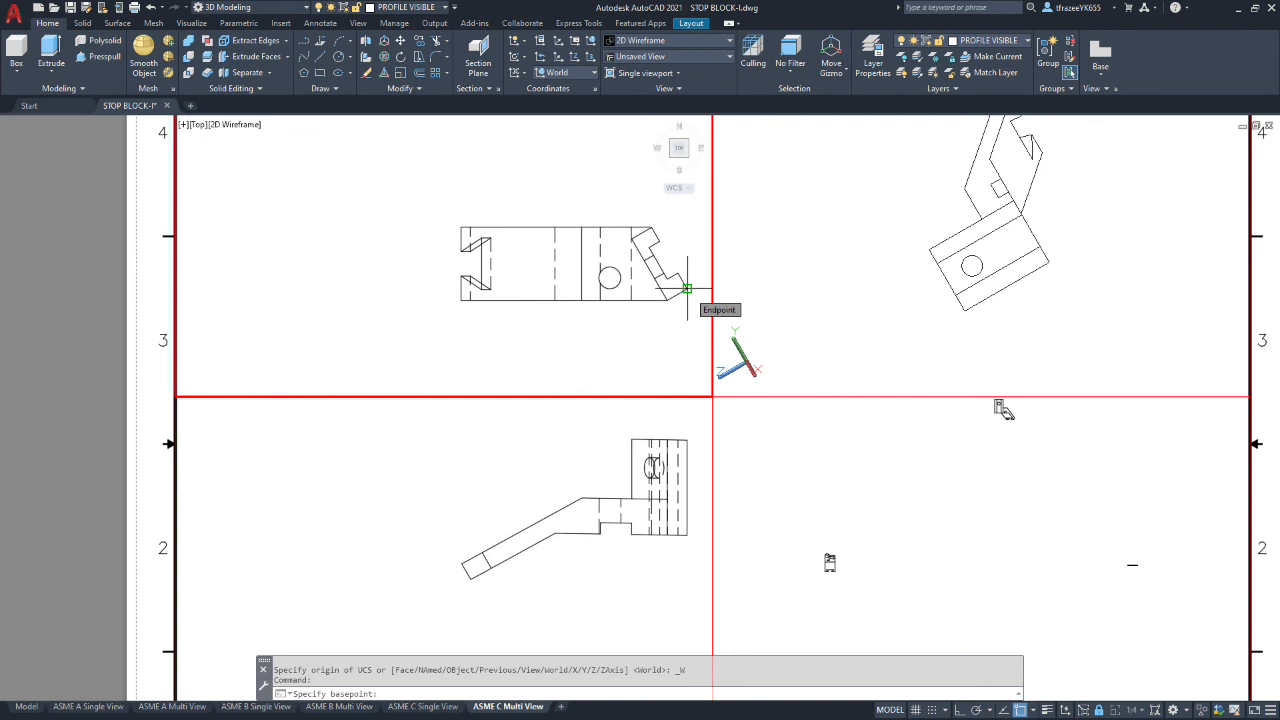
pyautogui.click(687, 289)
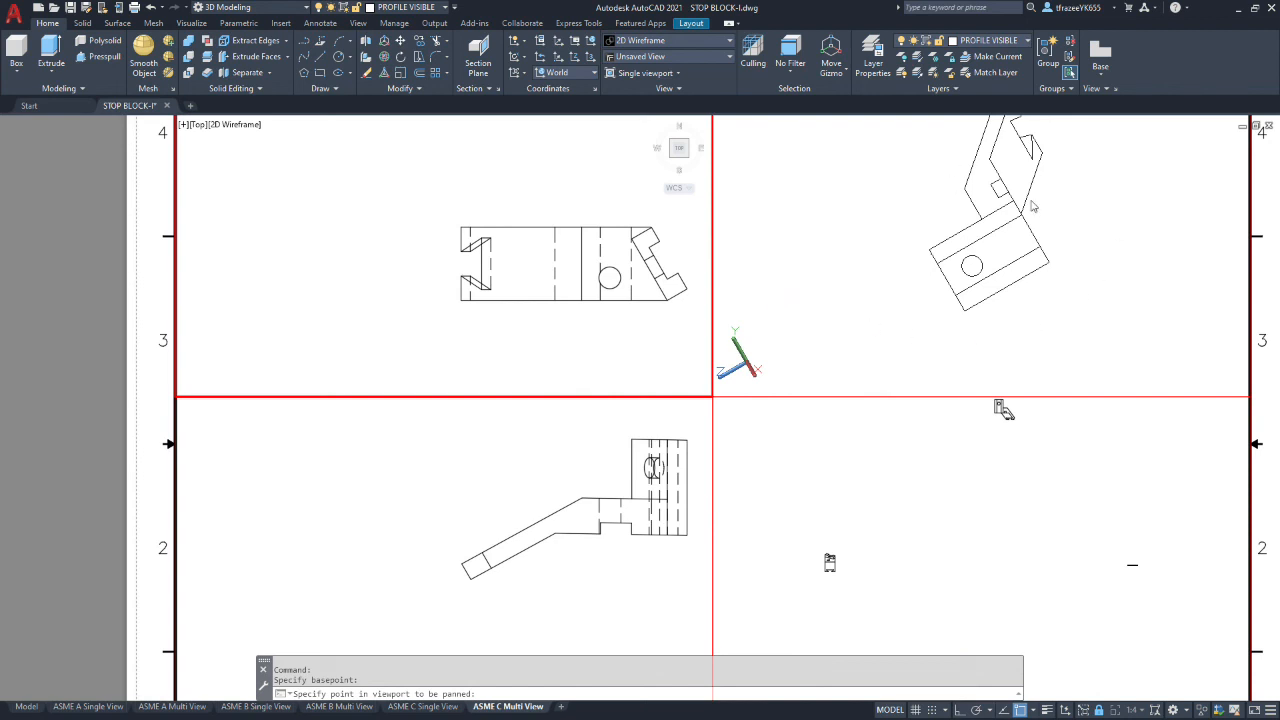
pyautogui.click(846, 304)
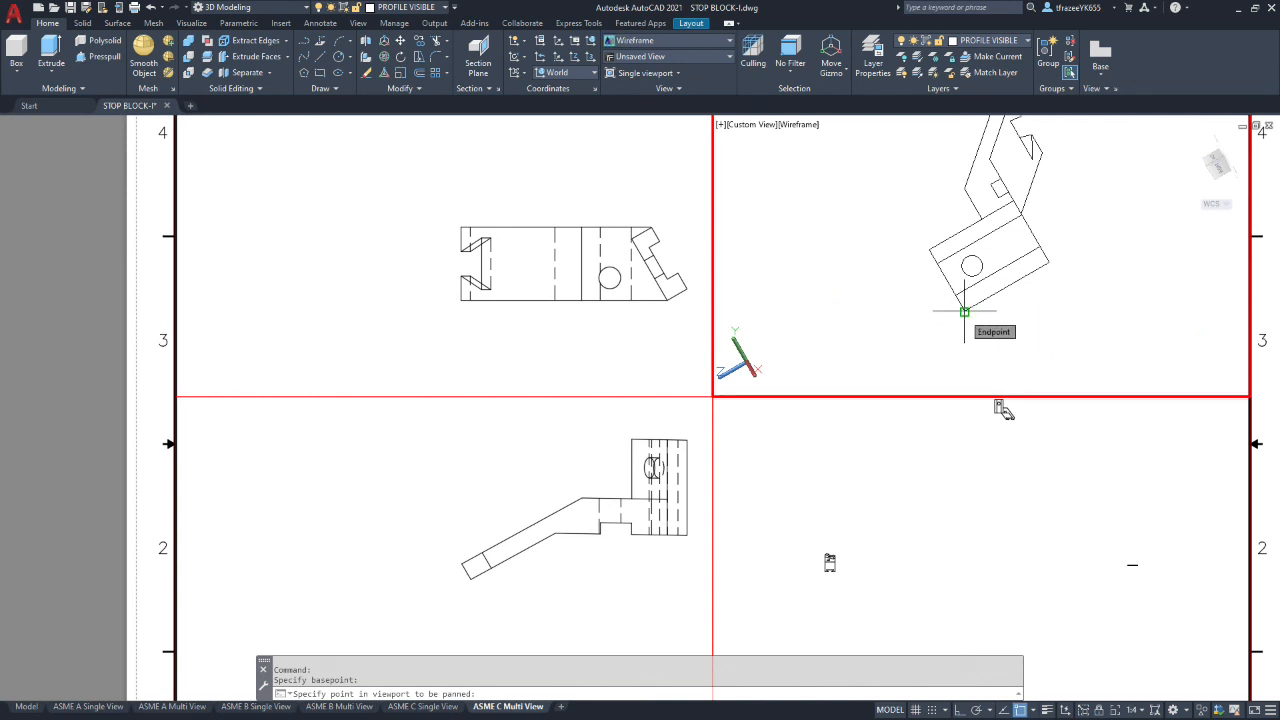
pyautogui.click(964, 312)
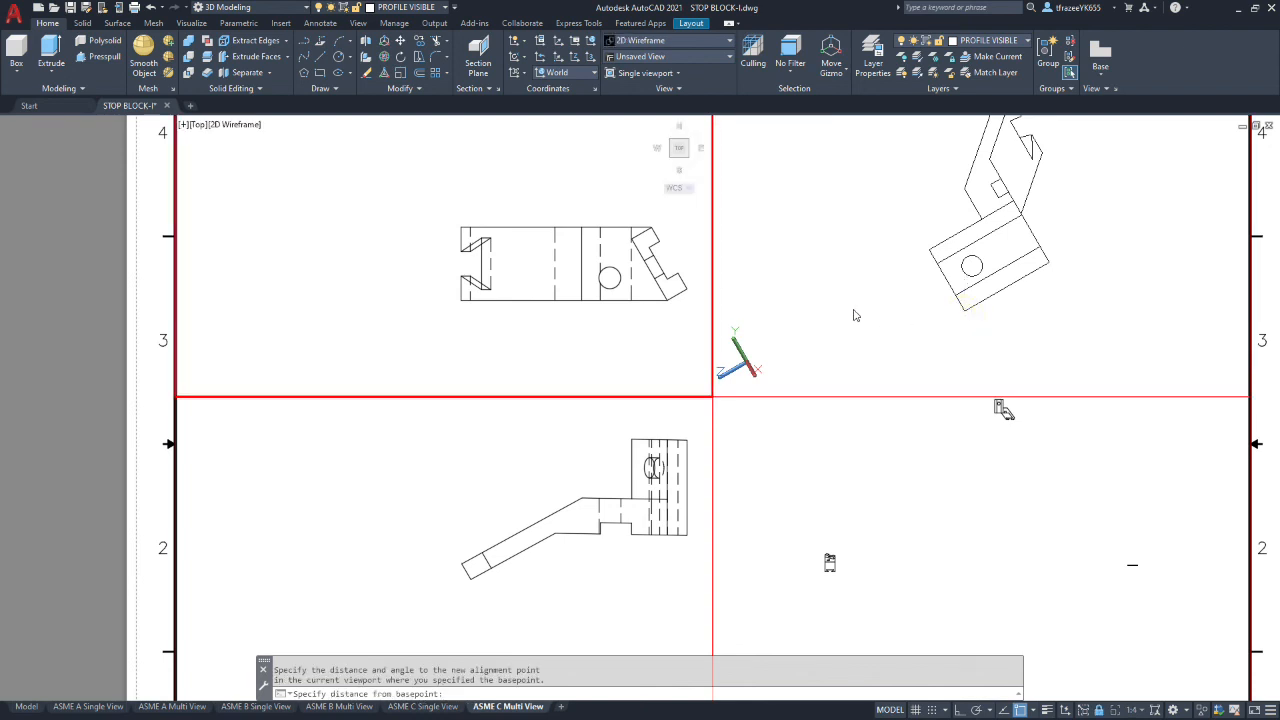
pyautogui.write('10')
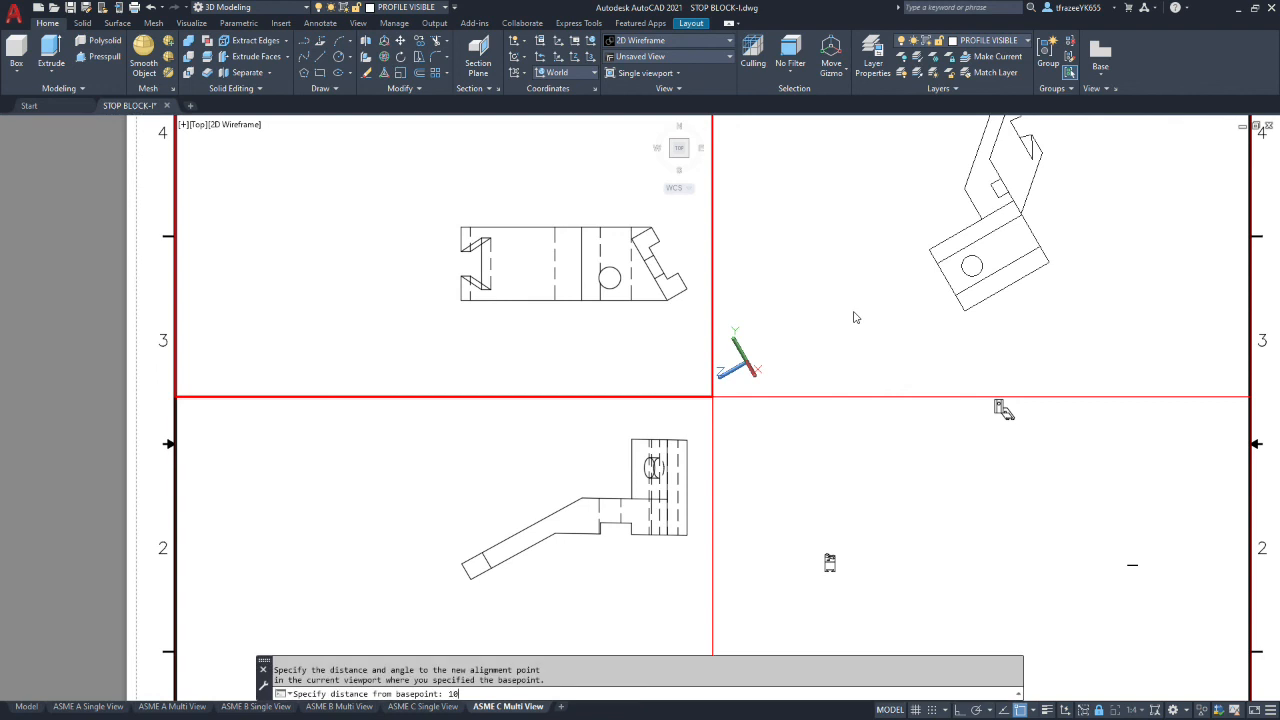
pyautogui.press('Return')
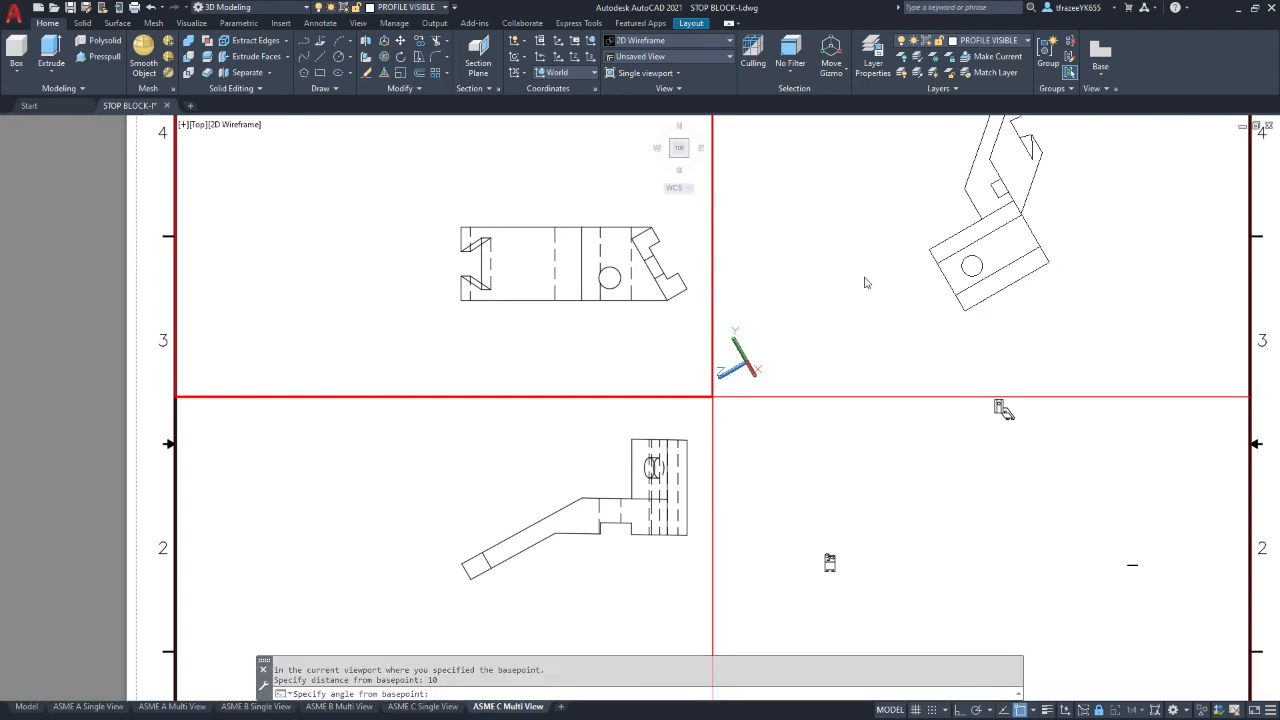
pyautogui.write('30')
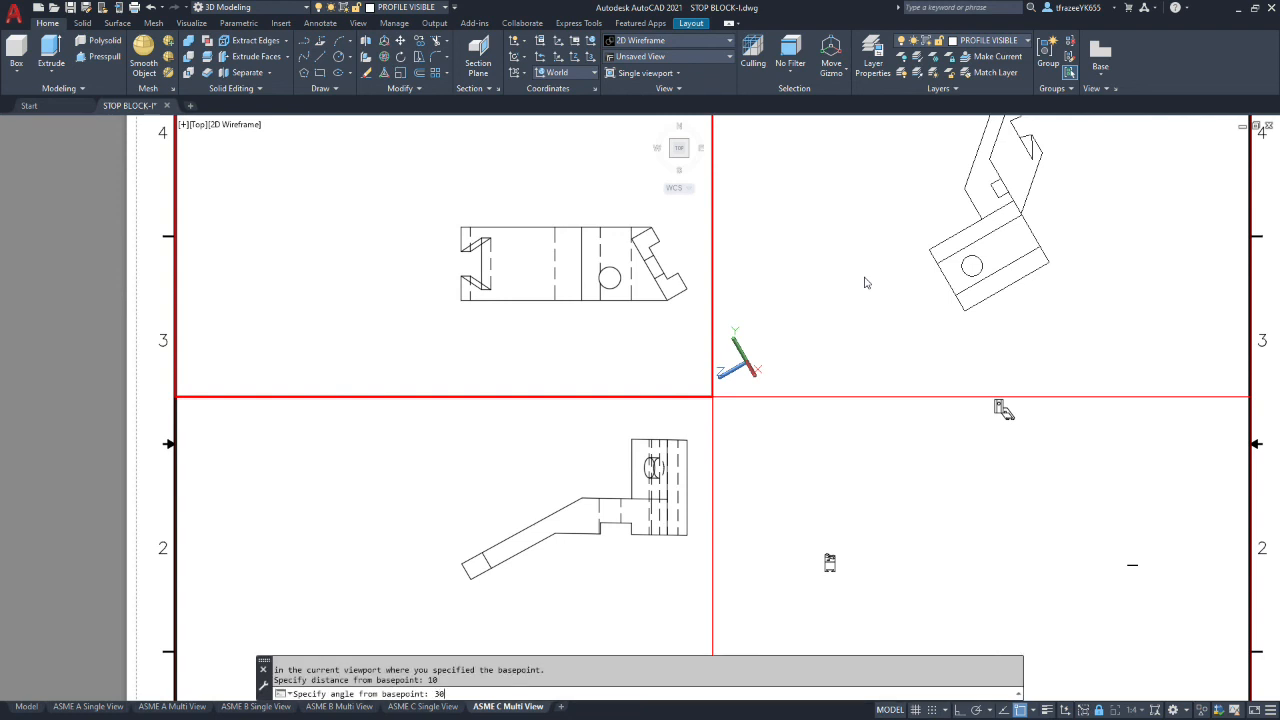
pyautogui.press('Return')
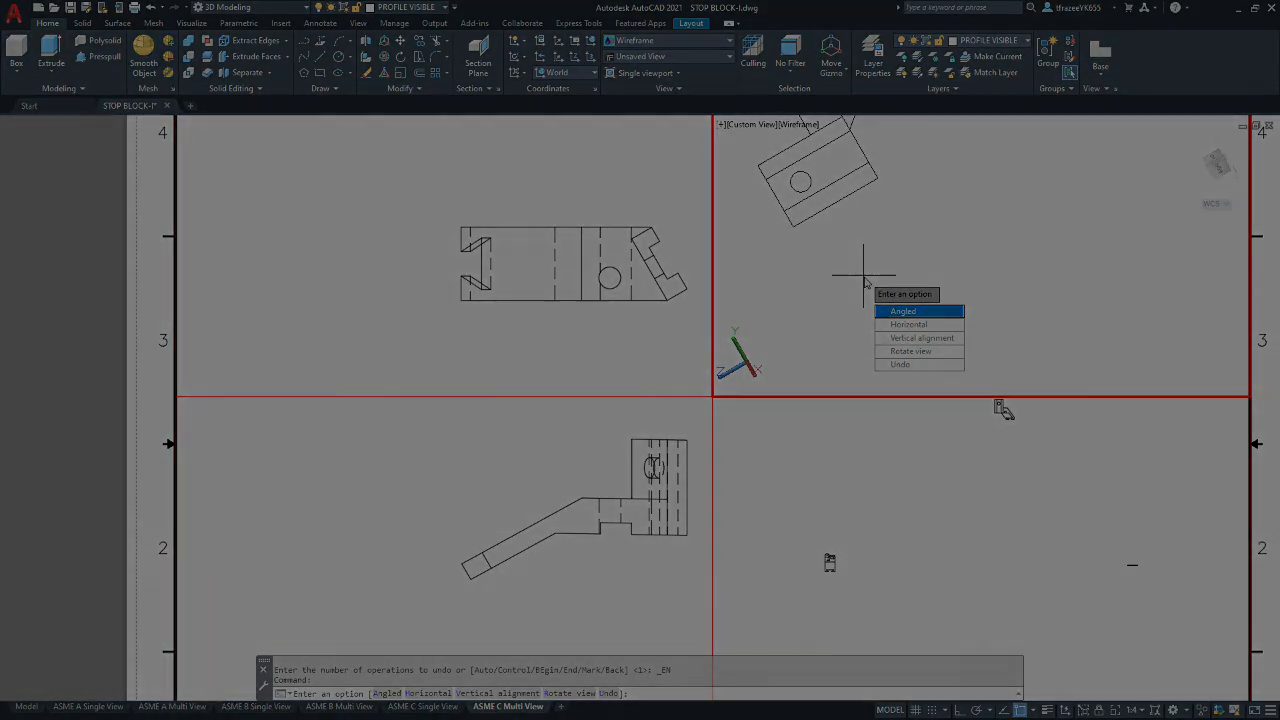